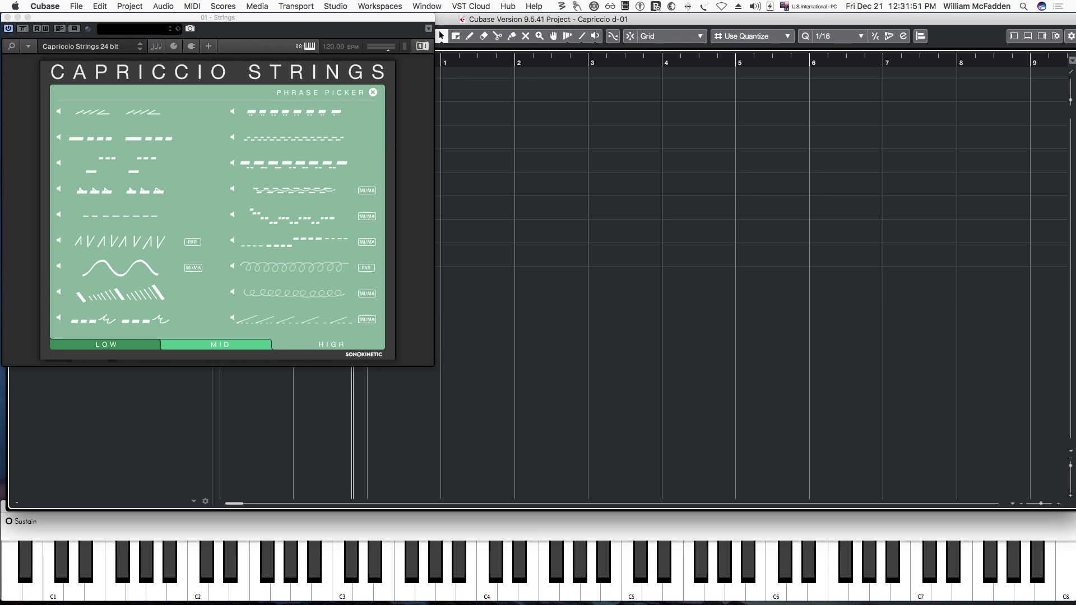
Read the Preview notes on Capriccio's orchestral sections, playback speed settings and phrase content, and close them
{"action": "left_click_drag", "start_coordinate": [1, 19], "coordinate": [247, 17]}
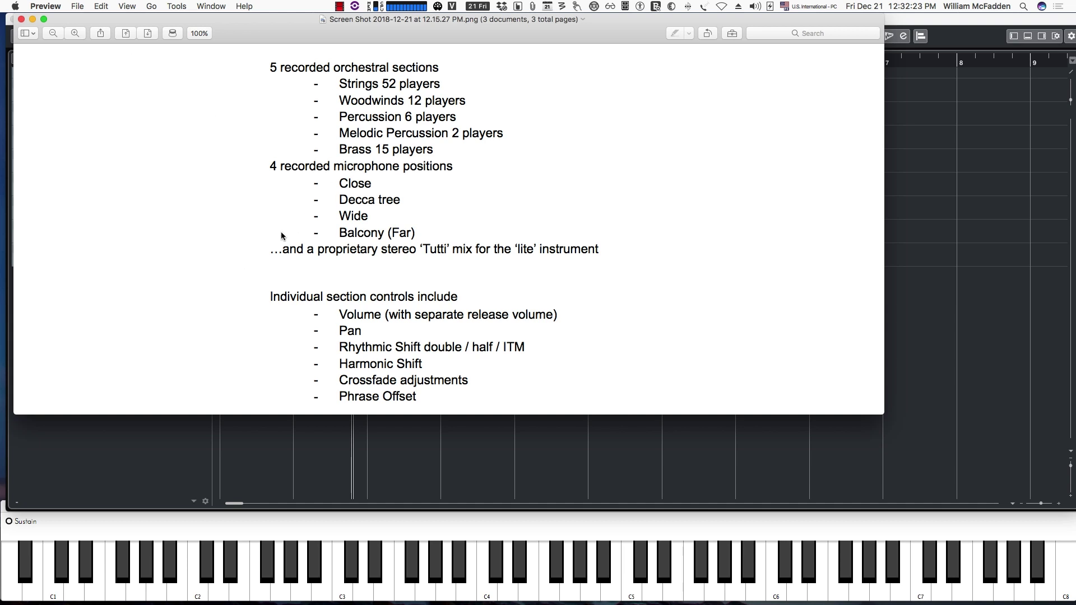
{"action": "key", "text": "Down"}
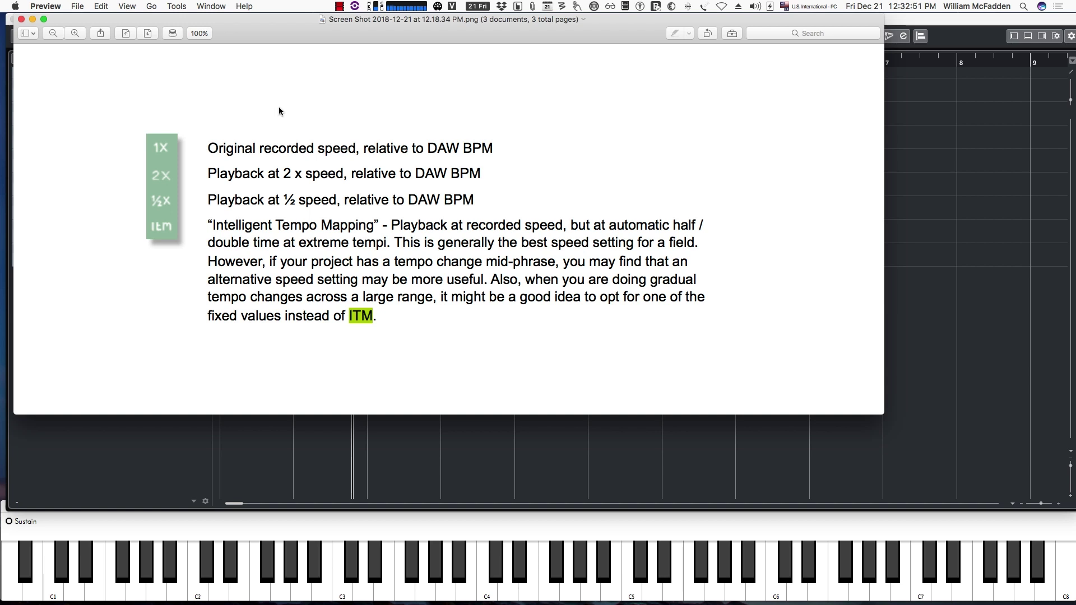
{"action": "key", "text": "Up"}
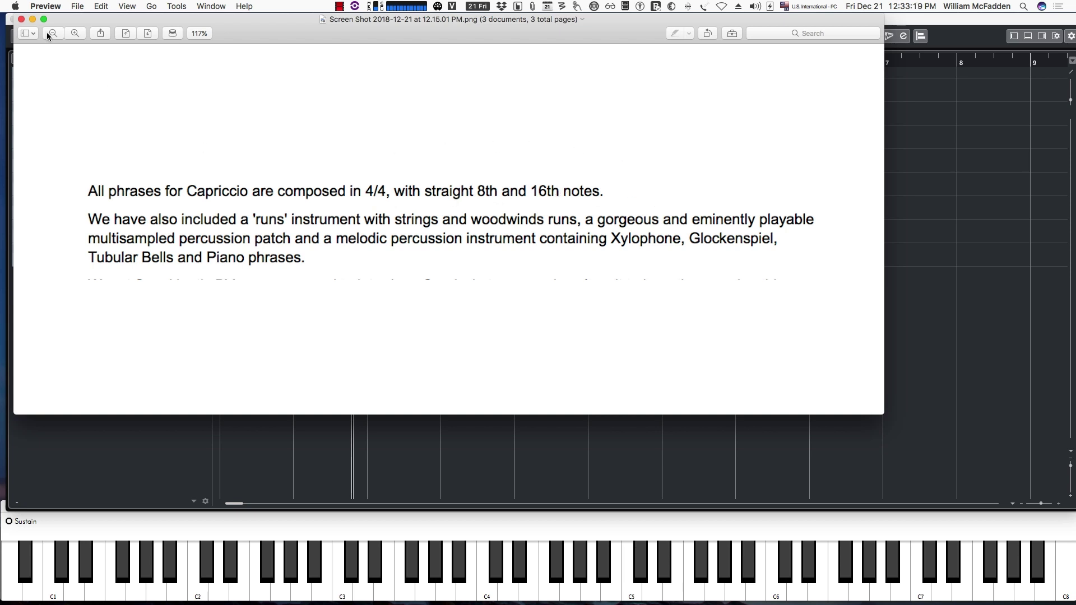
{"action": "left_click", "coordinate": [22, 20]}
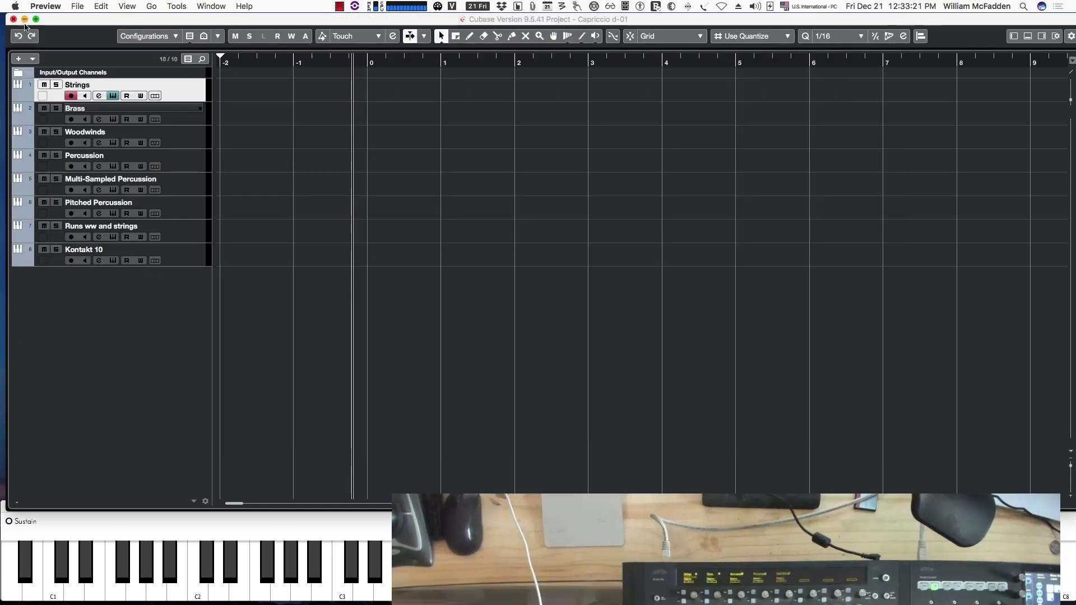
Show the low-field phrases in the Strings phrase picker, return to the field overview and reopen the low-field picker
{"action": "left_click", "coordinate": [287, 107]}
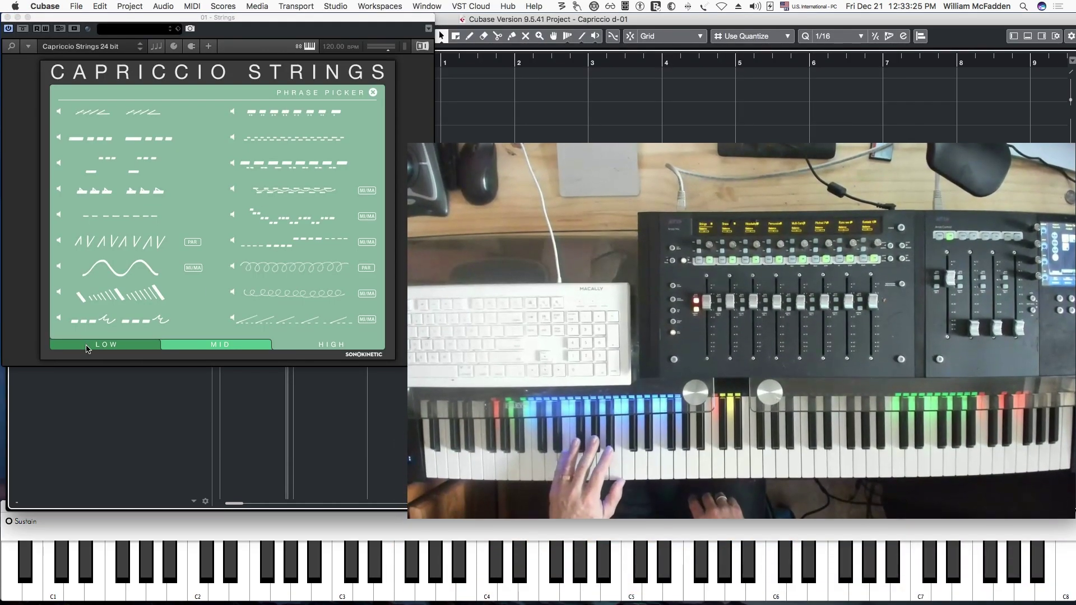
{"action": "left_click", "coordinate": [84, 343]}
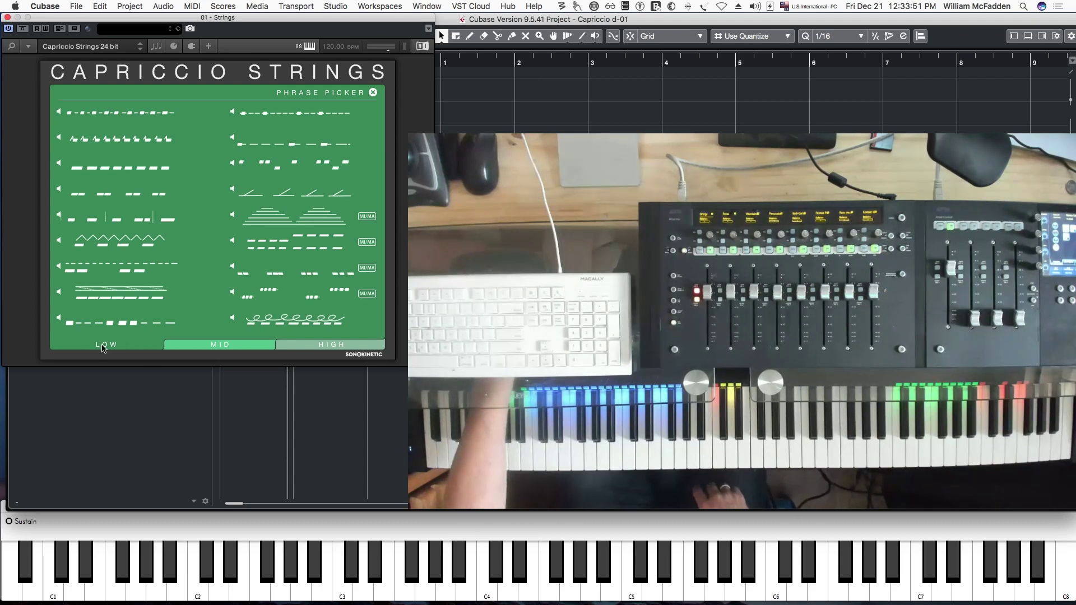
{"action": "left_click", "coordinate": [373, 92]}
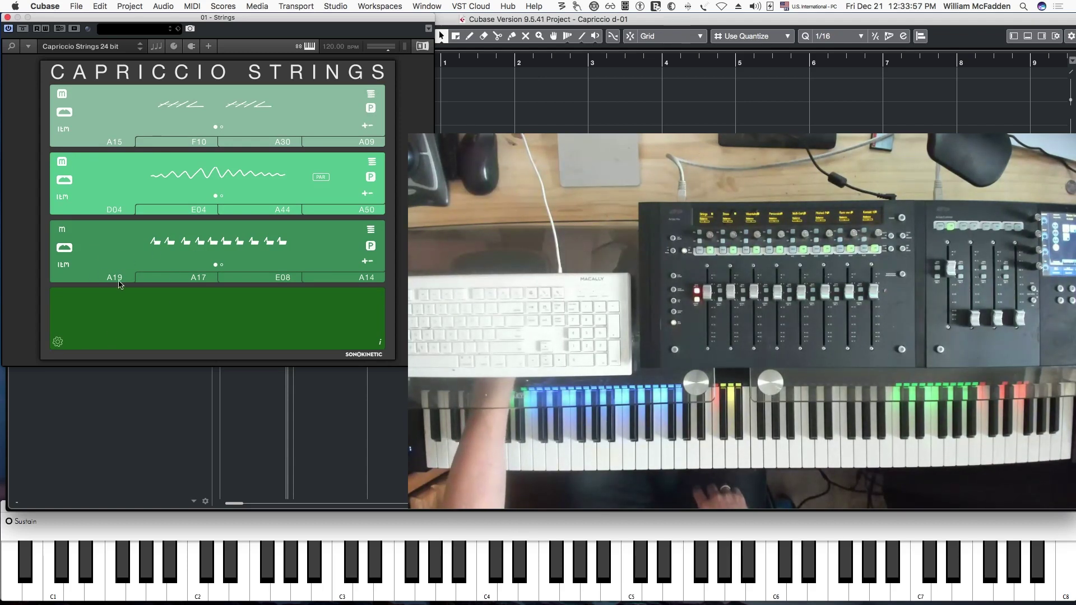
{"action": "left_click", "coordinate": [215, 247]}
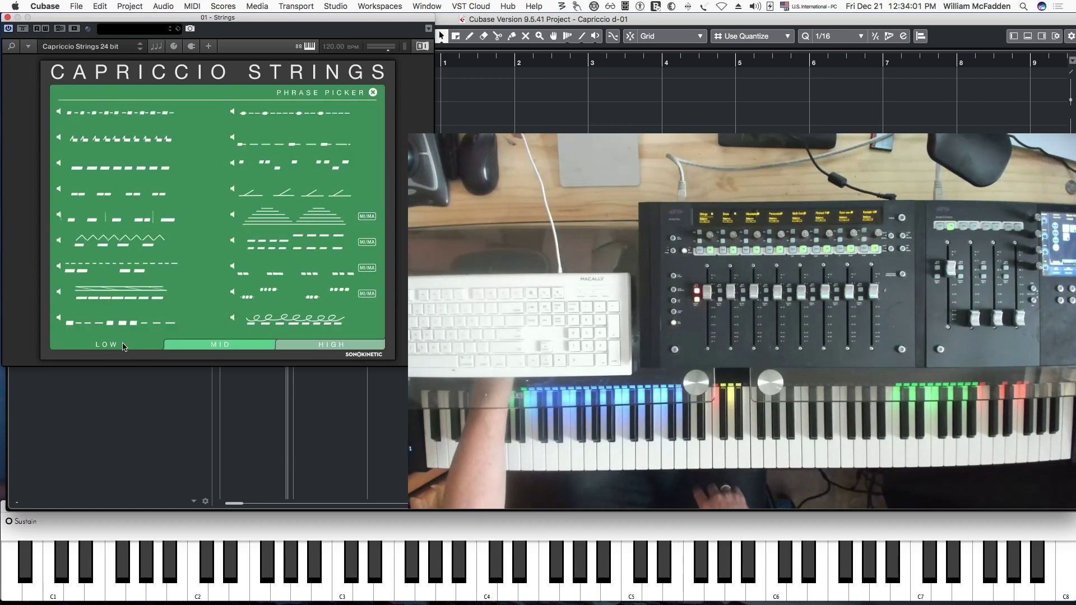
Audition the low strings phrases in the first column one after another, plus the first phrase of the second column
{"action": "left_click", "coordinate": [59, 112]}
{"action": "left_click", "coordinate": [60, 139]}
{"action": "left_click", "coordinate": [60, 166]}
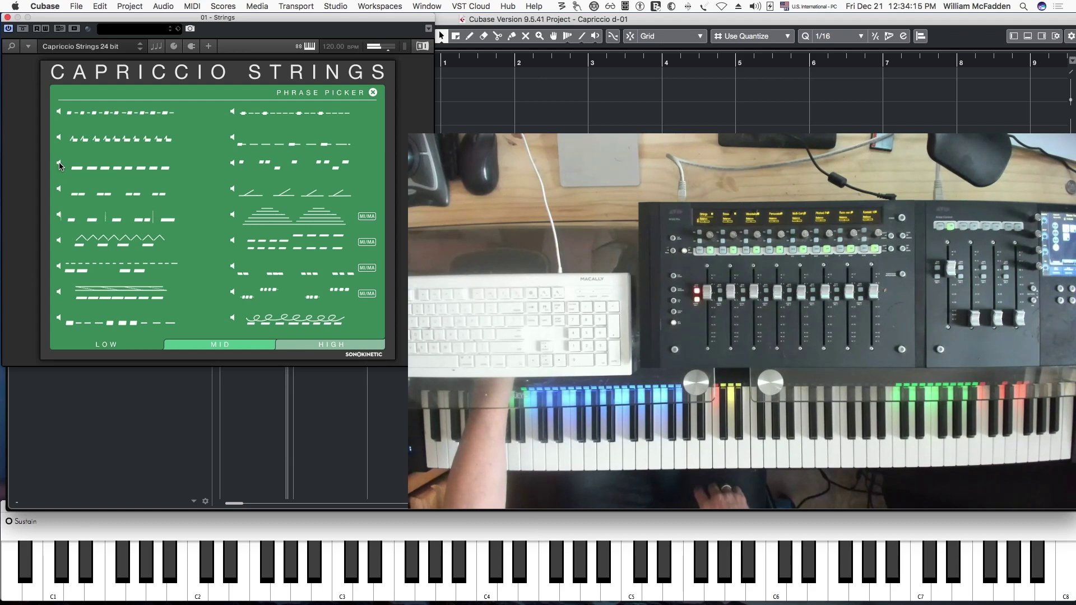
{"action": "left_click", "coordinate": [60, 191]}
{"action": "left_click", "coordinate": [59, 216]}
{"action": "left_click", "coordinate": [60, 269]}
{"action": "left_click", "coordinate": [60, 292]}
{"action": "left_click", "coordinate": [60, 319]}
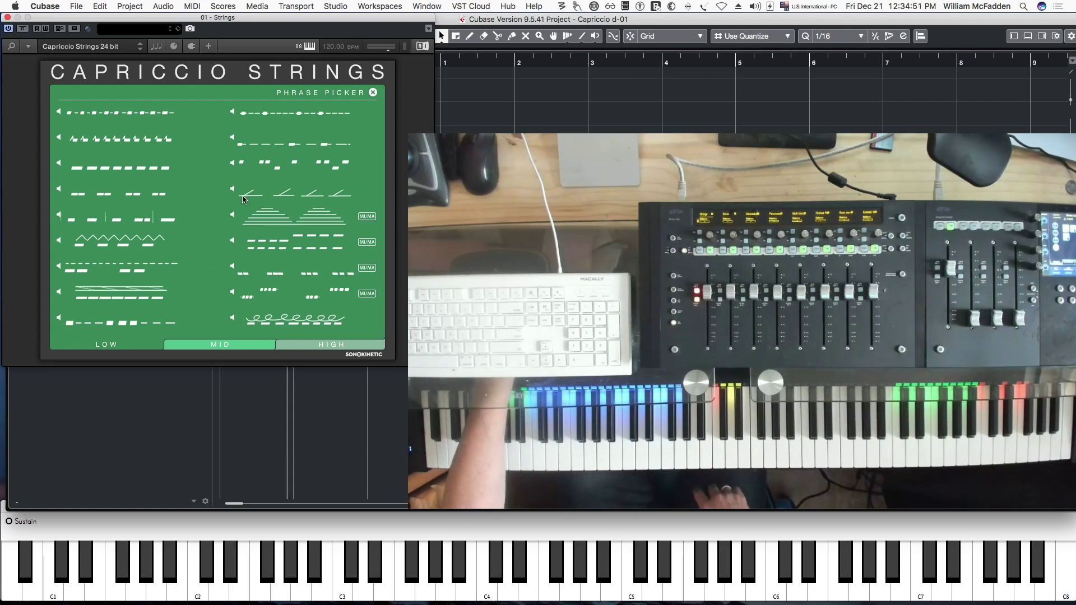
{"action": "left_click", "coordinate": [234, 112]}
Browse the mid and high strings phrase sets and return to the low set
{"action": "left_click", "coordinate": [221, 346]}
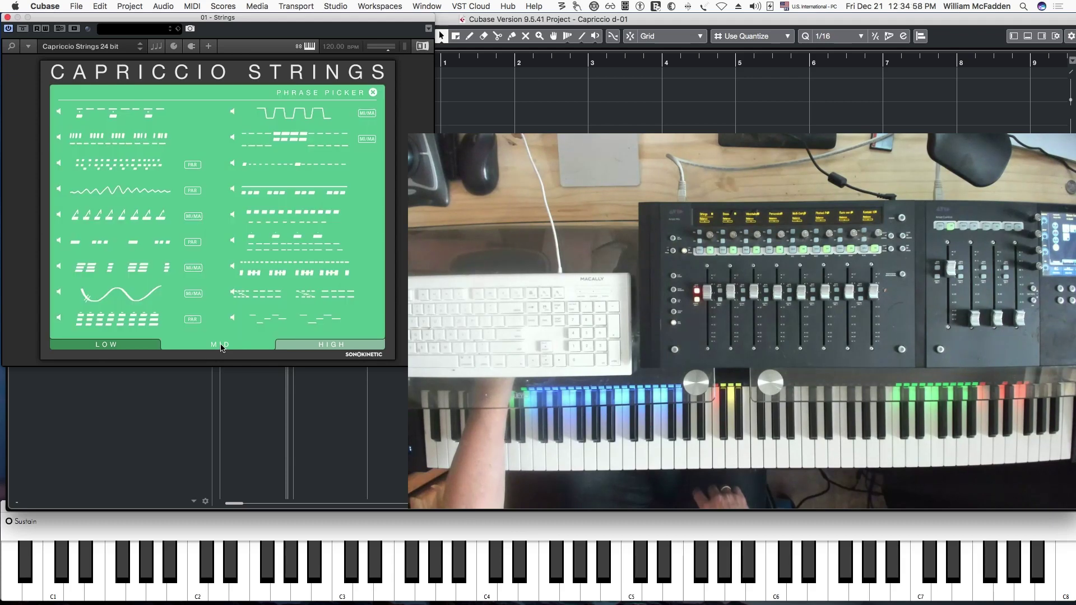
{"action": "left_click", "coordinate": [311, 345]}
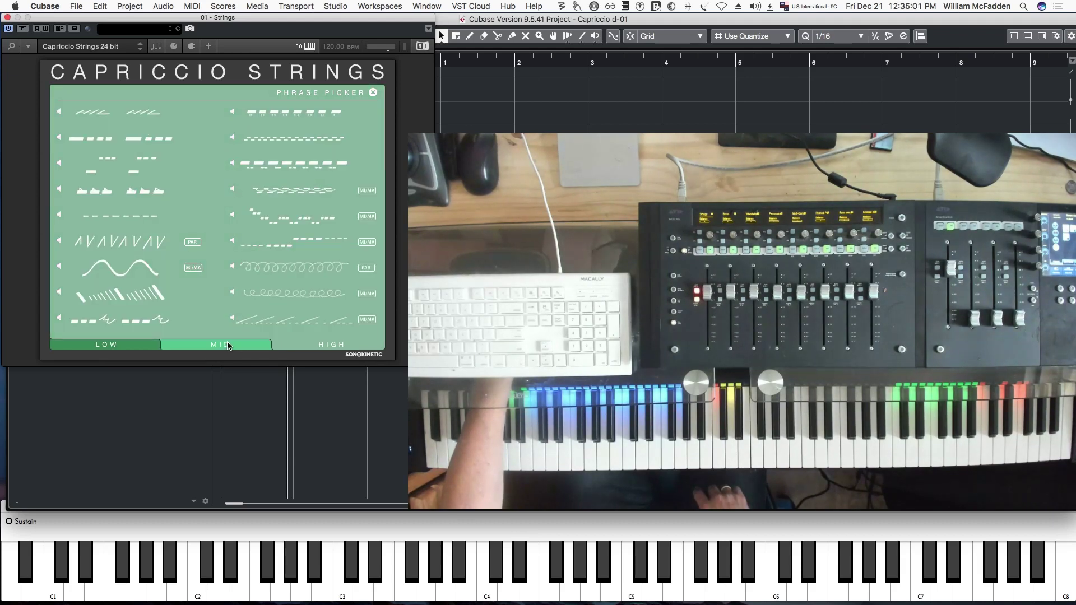
{"action": "left_click", "coordinate": [124, 347]}
{"action": "left_click", "coordinate": [114, 350]}
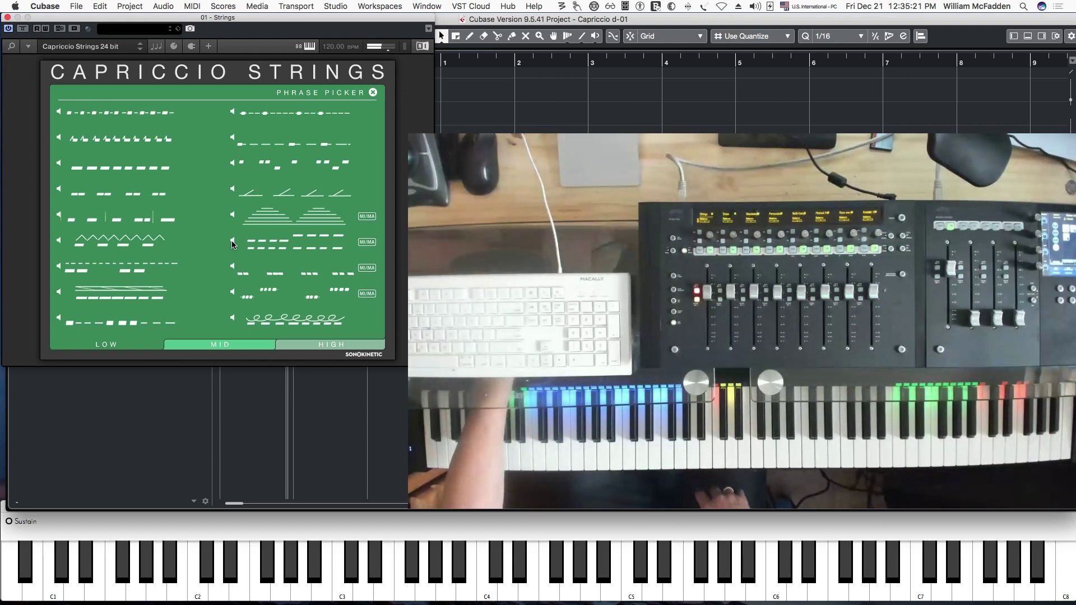
Audition further low strings phrases in the second column and close the phrase picker
{"action": "left_click", "coordinate": [233, 269]}
{"action": "left_click", "coordinate": [232, 321]}
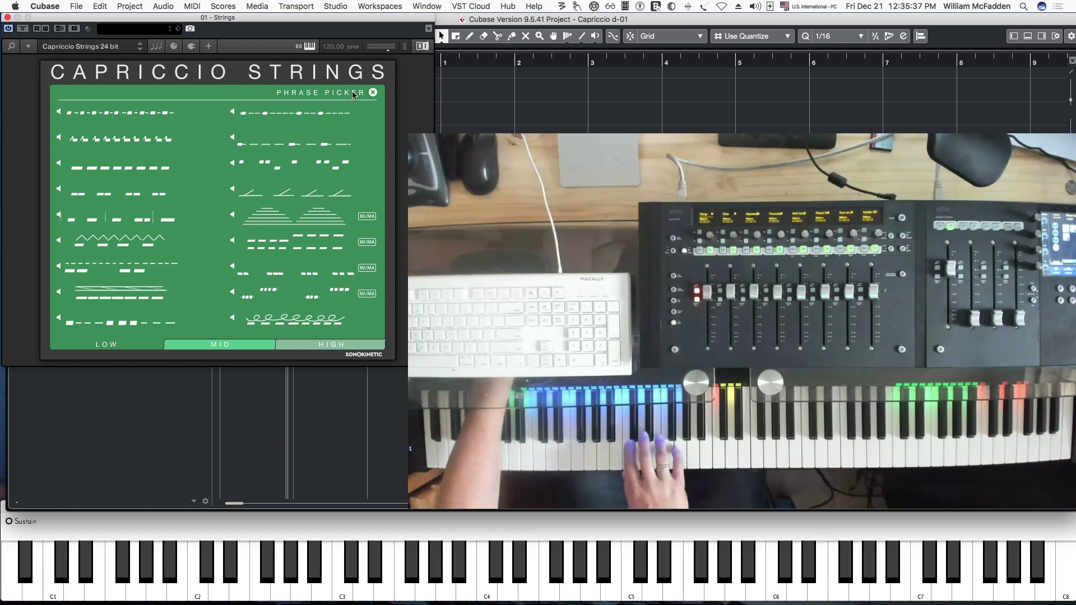
{"action": "left_click", "coordinate": [372, 92]}
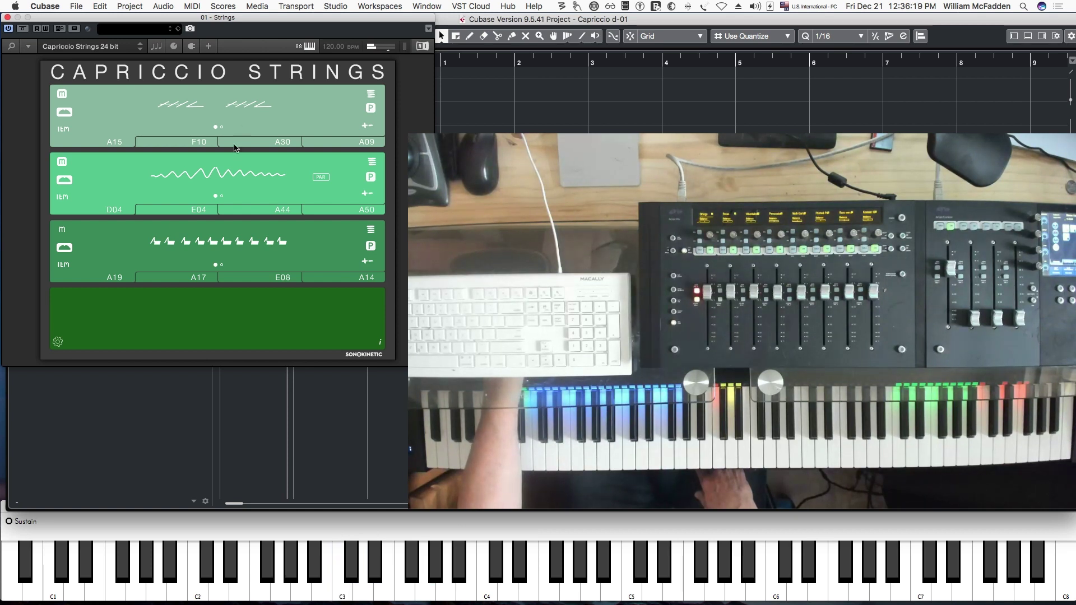
Assign the evenly dashed phrase A17 to the low strings field and phrase A12 to the high strings field
{"action": "left_click", "coordinate": [219, 244]}
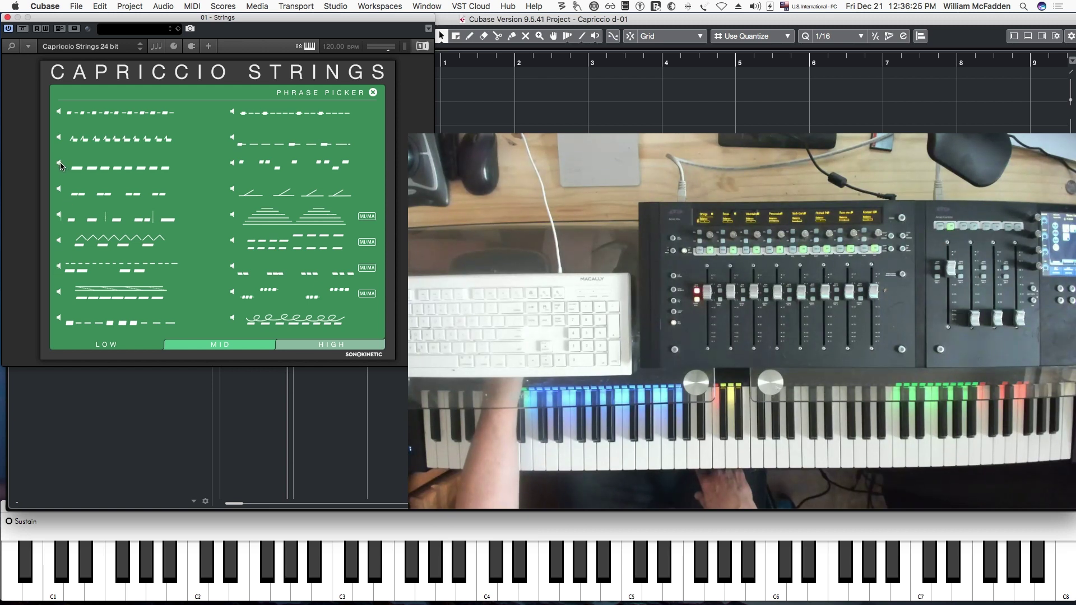
{"action": "left_click", "coordinate": [108, 166]}
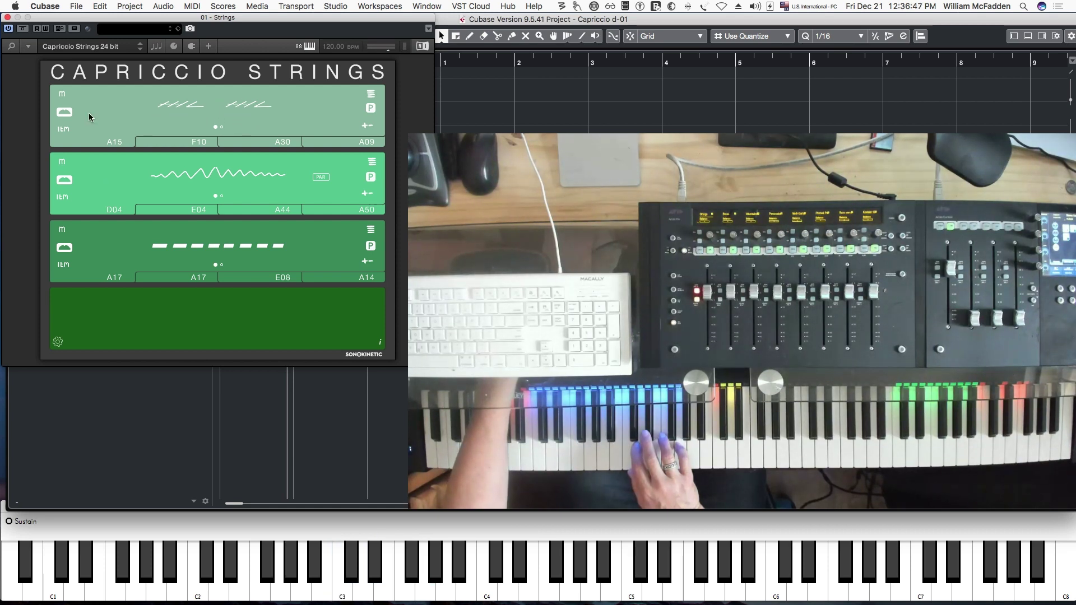
{"action": "left_click", "coordinate": [223, 107]}
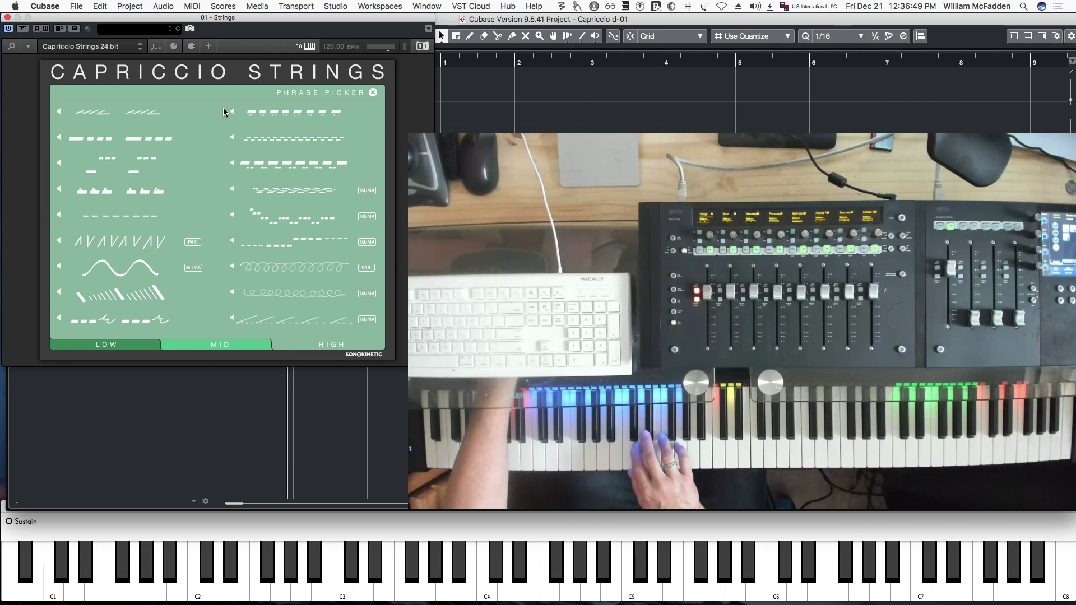
{"action": "left_click", "coordinate": [59, 136]}
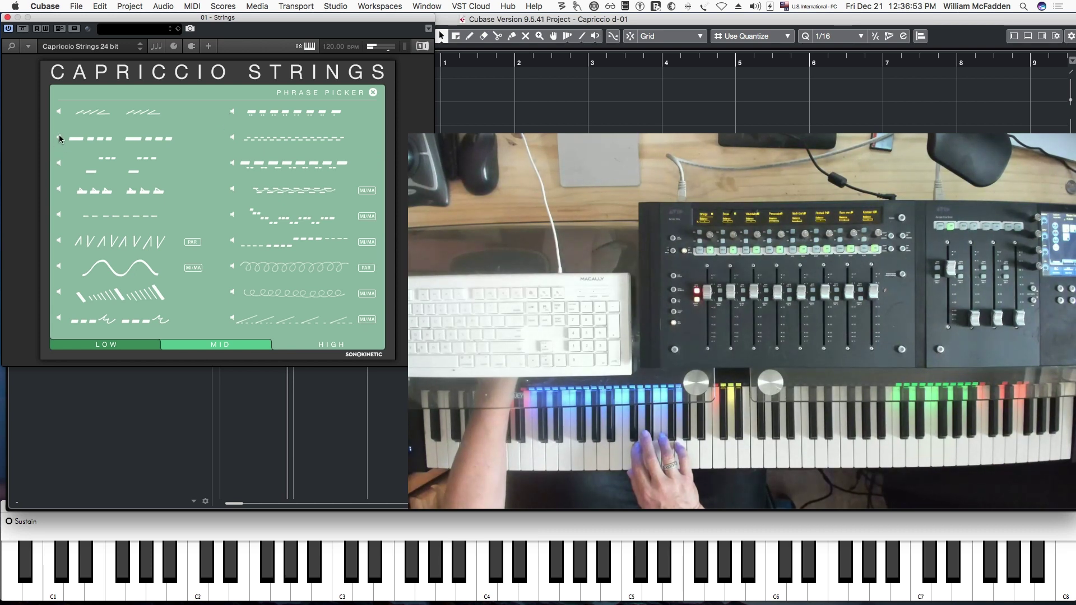
{"action": "left_click", "coordinate": [119, 139]}
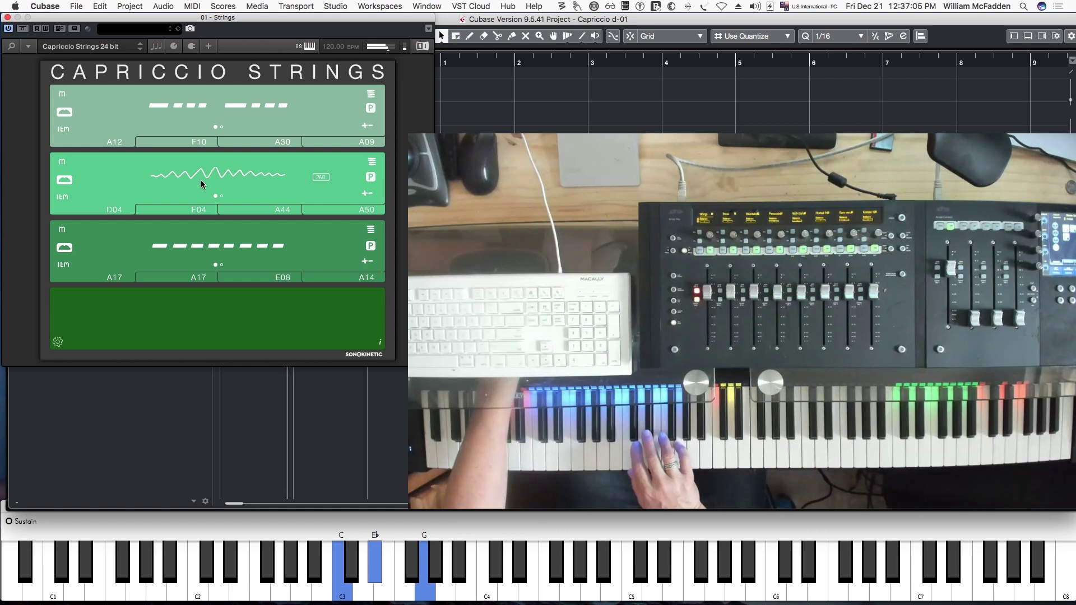
Assign the wave-shaped MI/MA phrase F05 to the mid strings field
{"action": "left_click", "coordinate": [222, 176]}
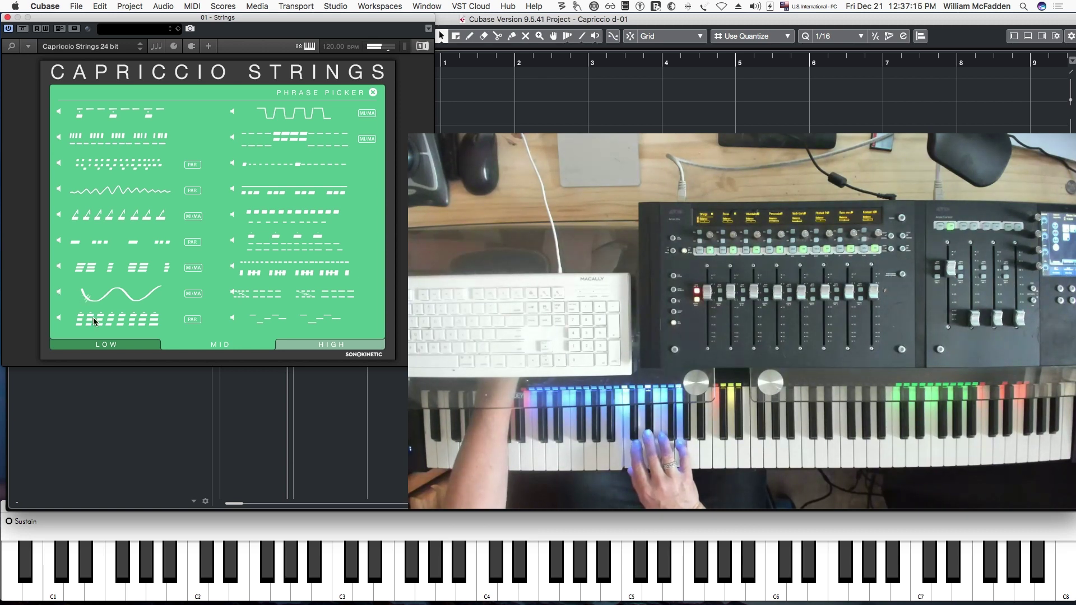
{"action": "left_click", "coordinate": [117, 297]}
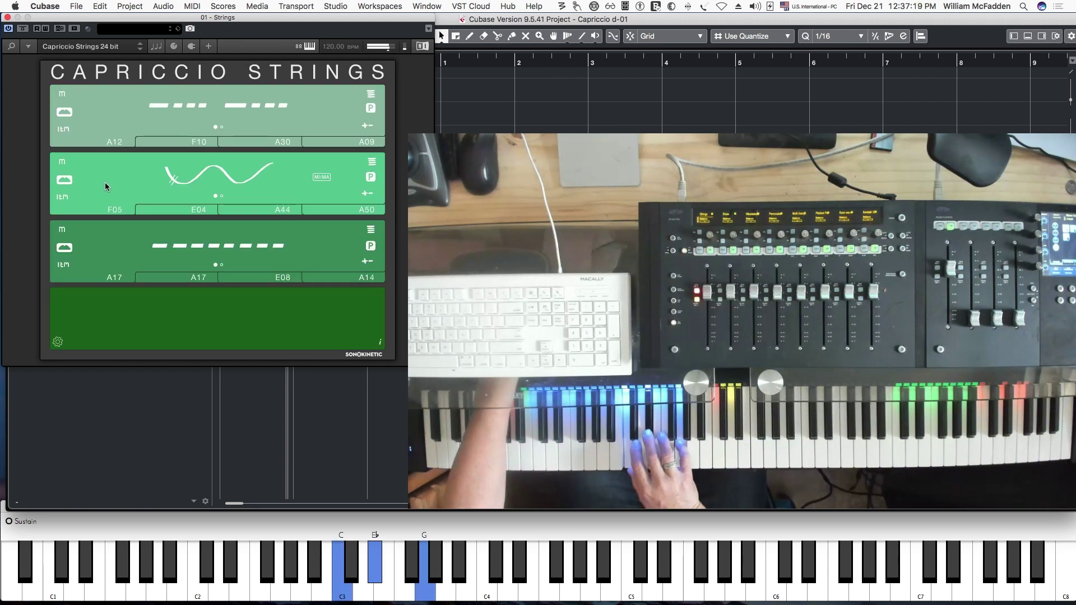
{"action": "left_click", "coordinate": [62, 233]}
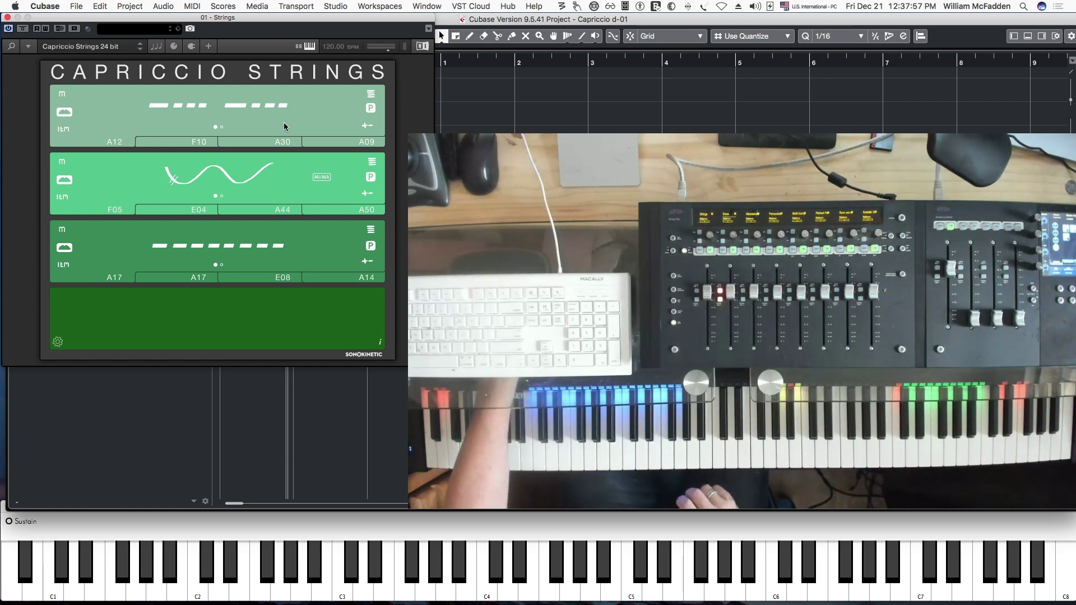
Close the Strings instrument, select the Brass track and open its Capriccio Brass instrument
{"action": "key", "text": "super+w"}
{"action": "key", "text": "Down"}
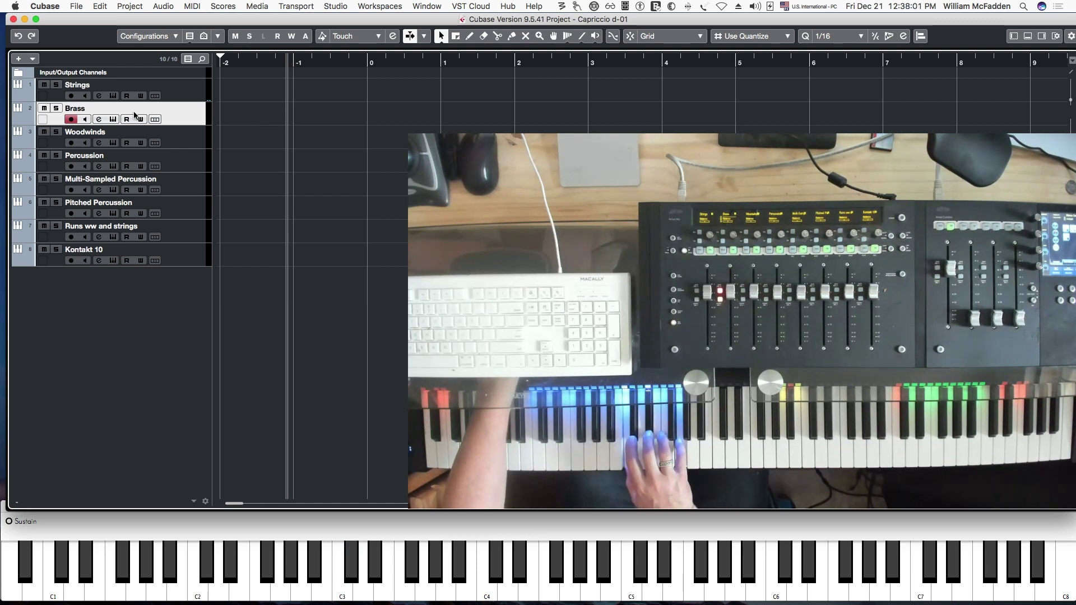
{"action": "left_click", "coordinate": [113, 119]}
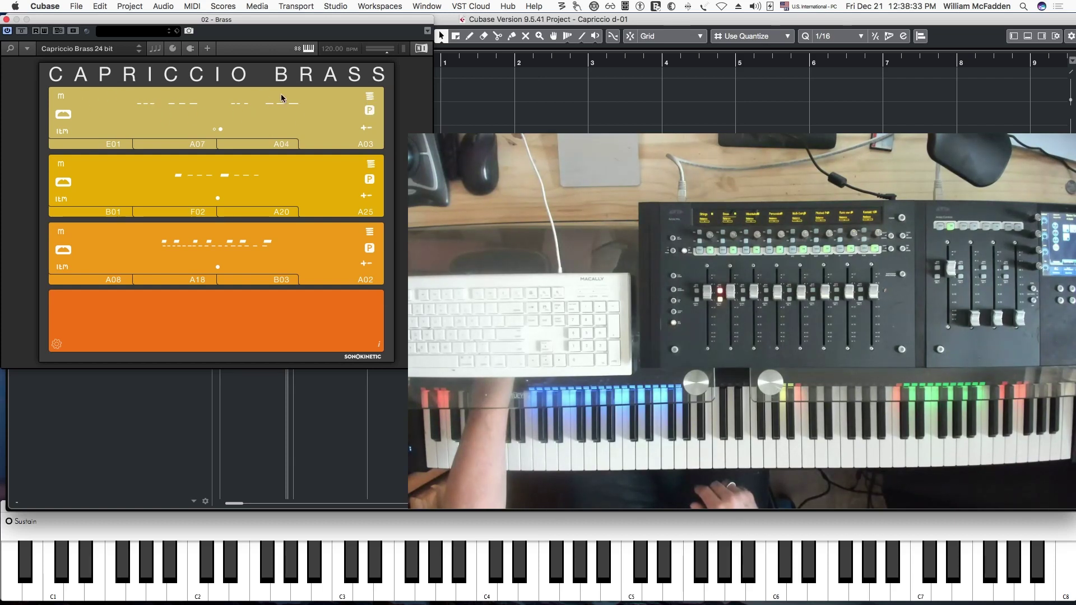
Examine the score of high brass phrase A03 in several root keys from C up to G♭ and close it
{"action": "left_click", "coordinate": [370, 97]}
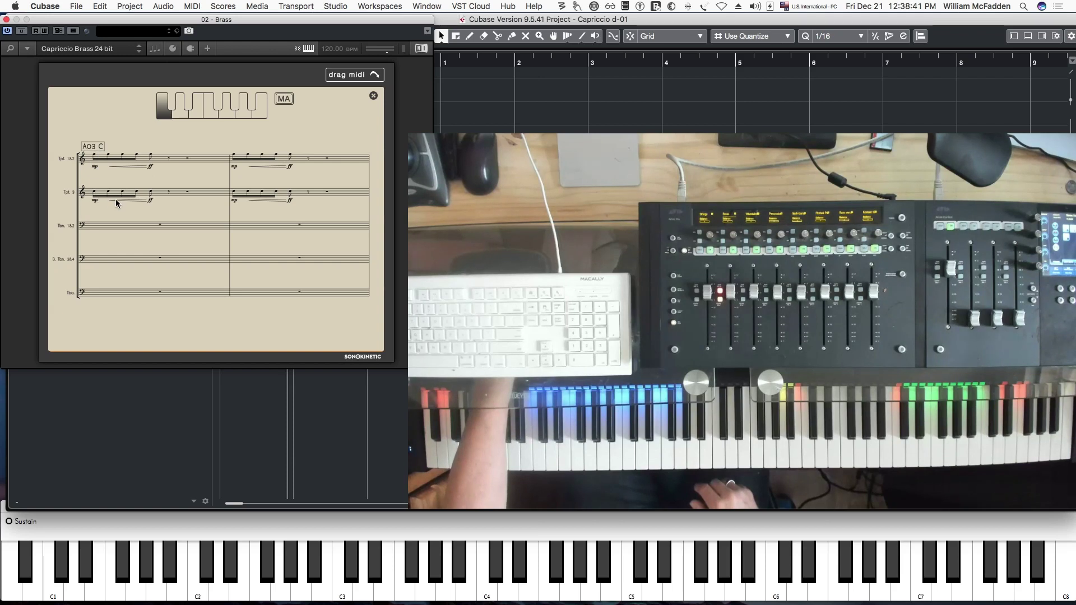
{"action": "left_click", "coordinate": [172, 106]}
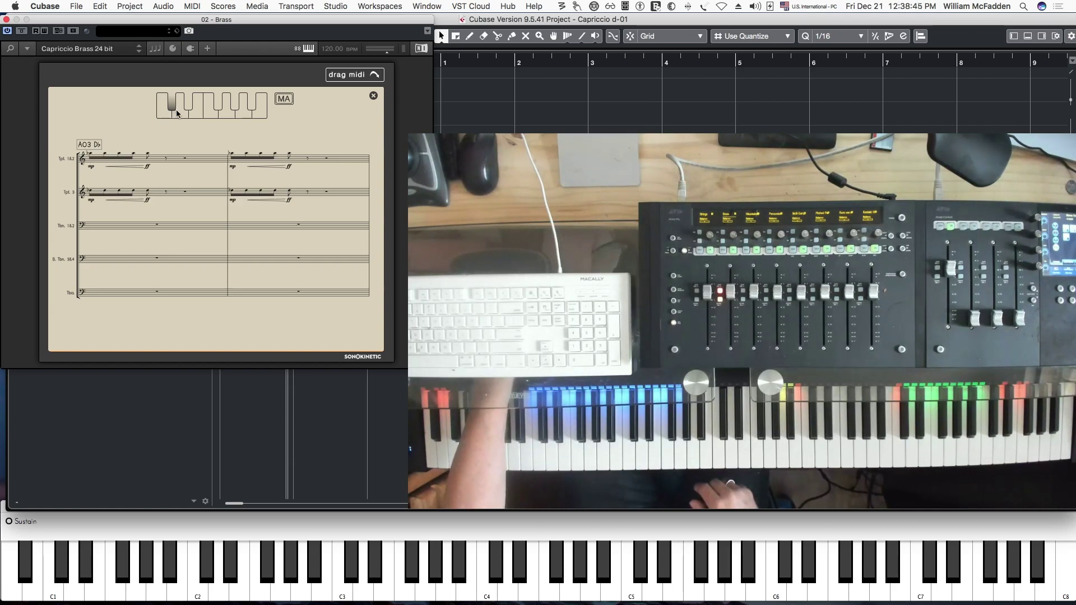
{"action": "left_click", "coordinate": [178, 114]}
{"action": "left_click", "coordinate": [188, 101]}
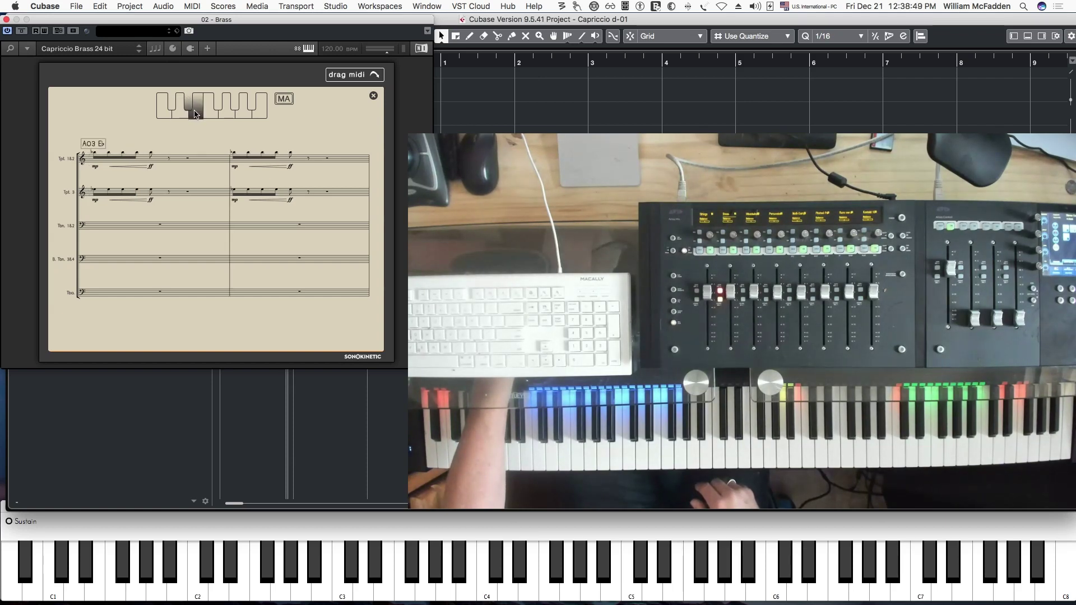
{"action": "left_click", "coordinate": [197, 113]}
{"action": "left_click", "coordinate": [214, 106]}
{"action": "left_click", "coordinate": [218, 102]}
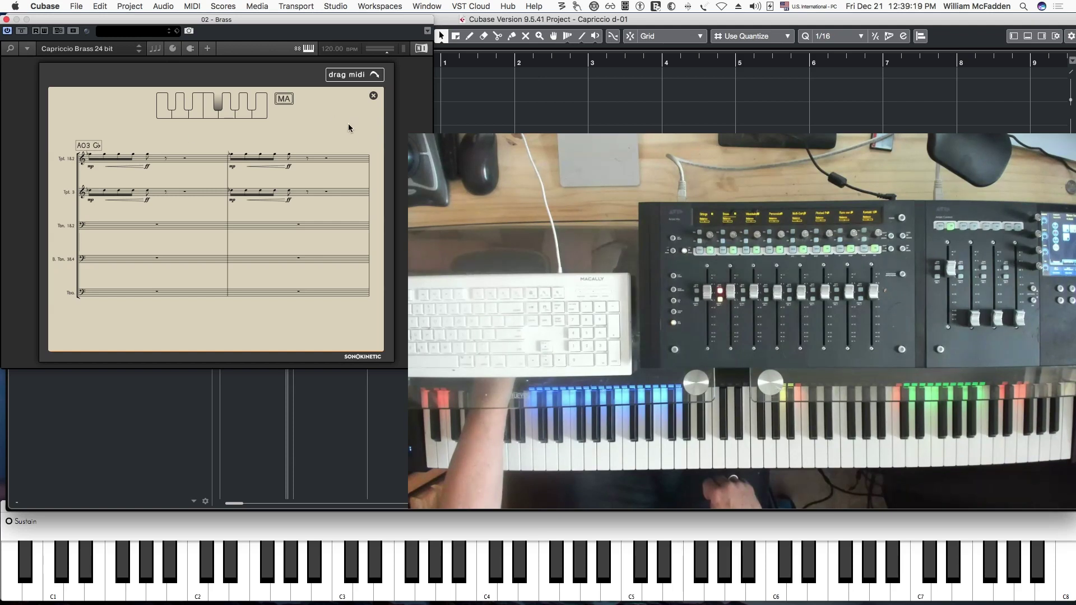
{"action": "left_click", "coordinate": [372, 95]}
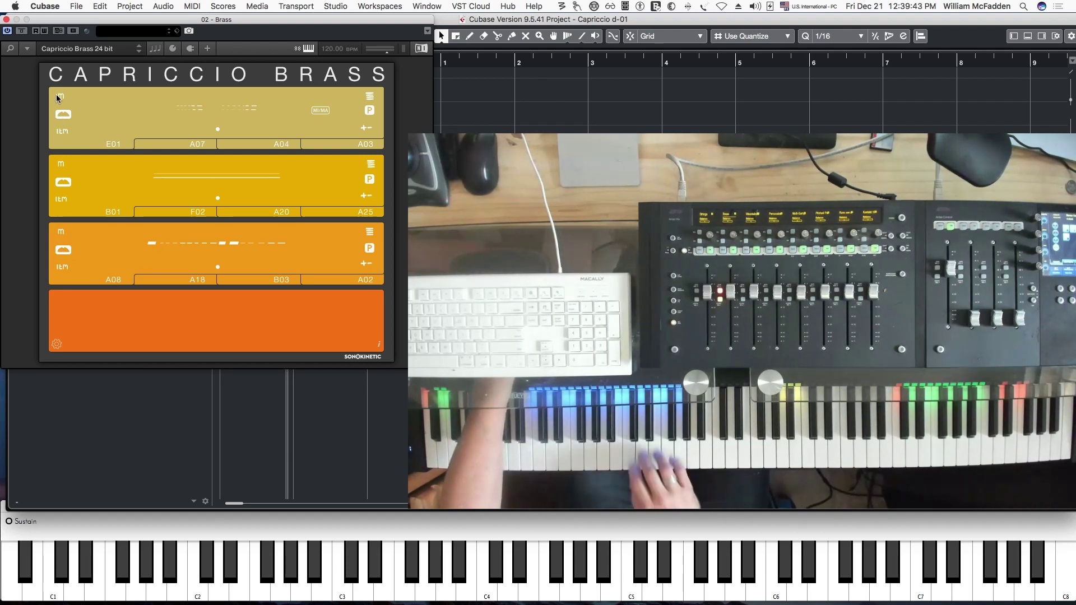
Mute the high and mid brass fields and open the phrase picker for the low field
{"action": "left_click", "coordinate": [59, 162]}
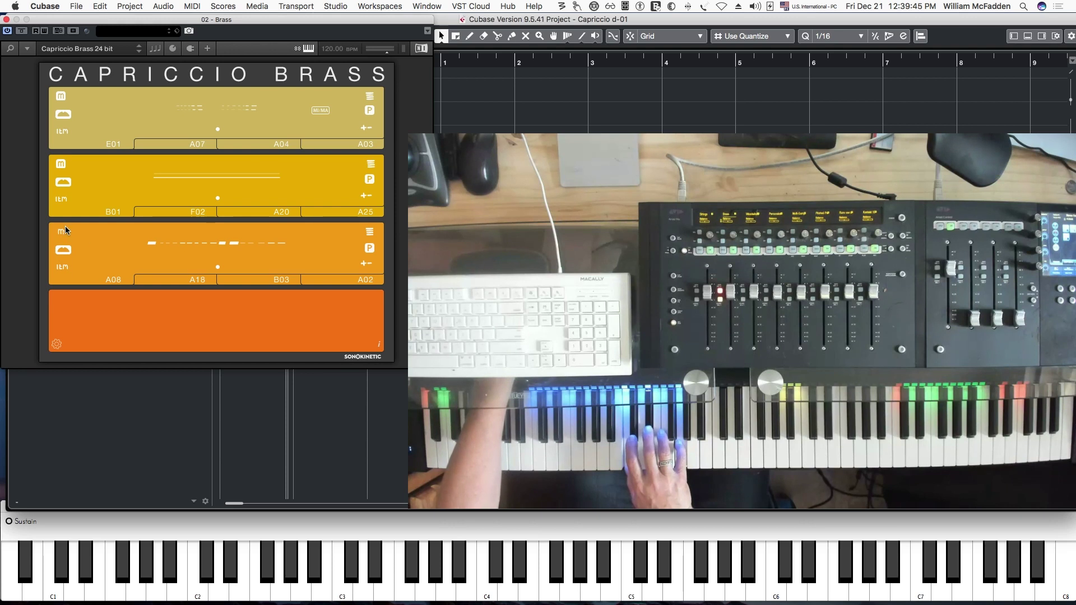
{"action": "left_click", "coordinate": [192, 242]}
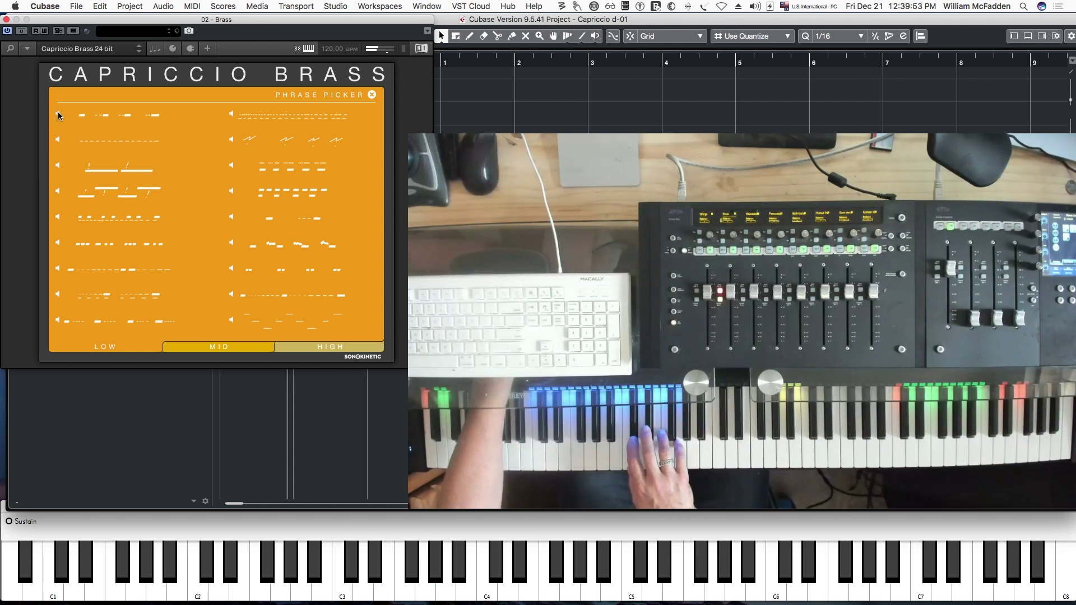
Audition several low brass phrases from both columns of the phrase picker
{"action": "left_click", "coordinate": [57, 140]}
{"action": "left_click", "coordinate": [57, 192]}
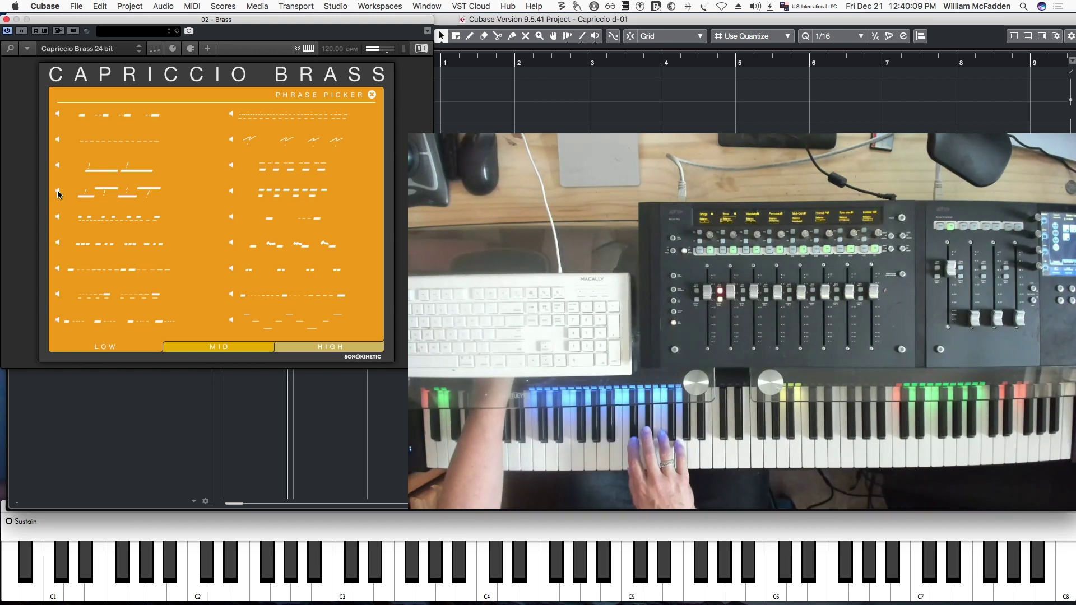
{"action": "left_click", "coordinate": [56, 216]}
{"action": "left_click", "coordinate": [58, 244]}
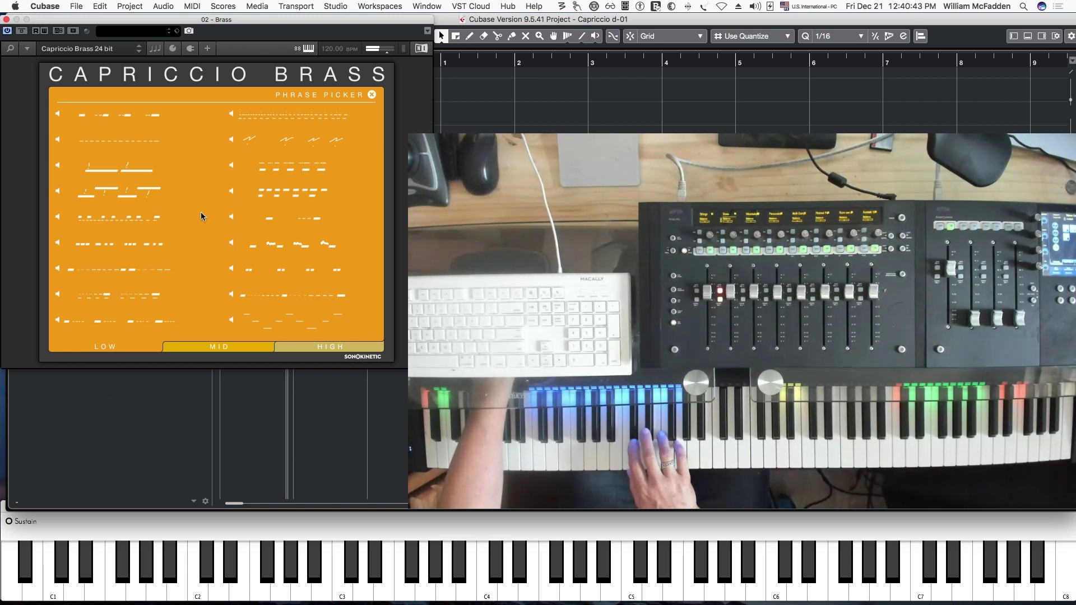
{"action": "left_click", "coordinate": [232, 217]}
{"action": "left_click", "coordinate": [230, 244]}
{"action": "left_click", "coordinate": [231, 267]}
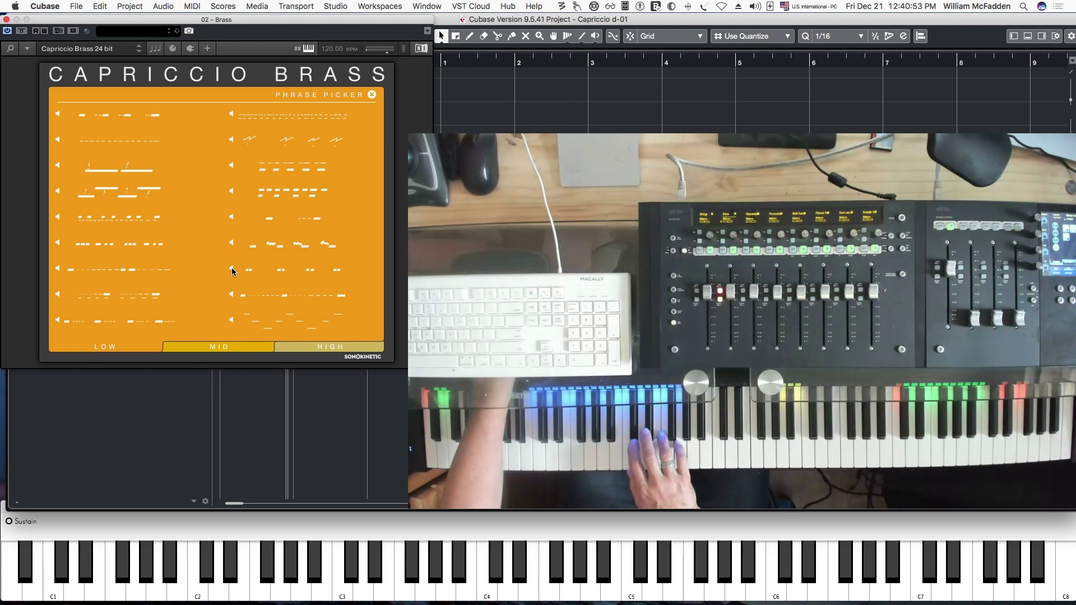
Audition the last two low brass phrases in the second column and browse the mid and high phrase sets
{"action": "left_click", "coordinate": [231, 294]}
{"action": "left_click", "coordinate": [230, 321]}
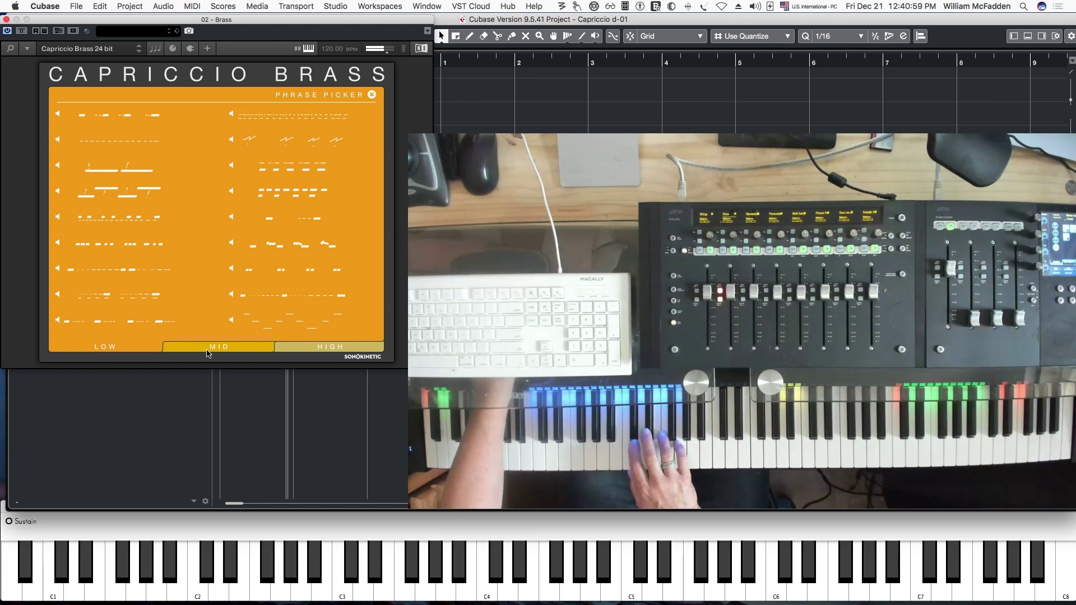
{"action": "left_click", "coordinate": [139, 347]}
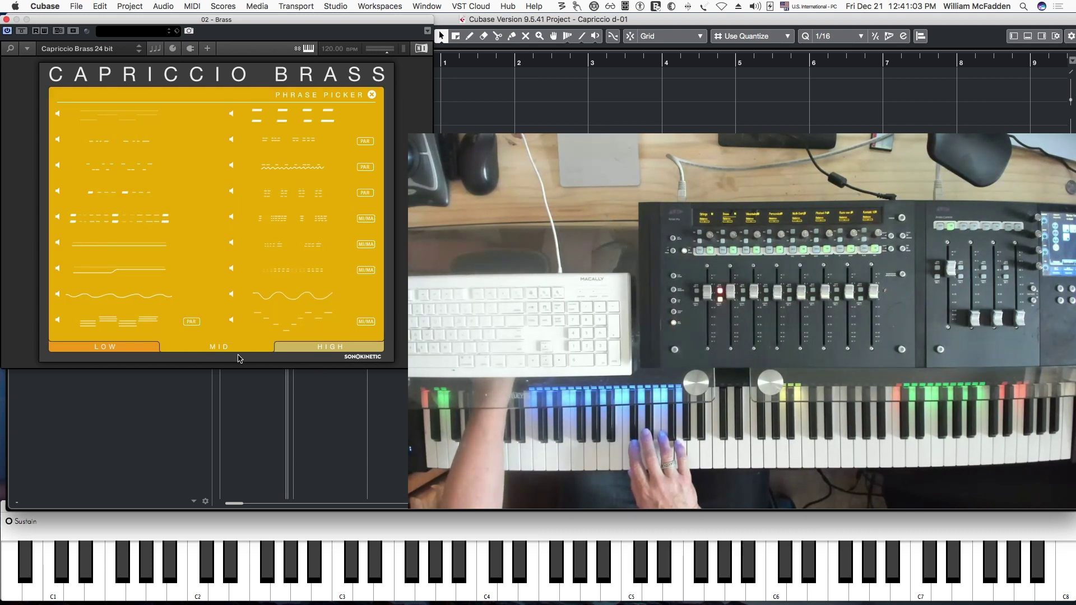
{"action": "left_click", "coordinate": [316, 347]}
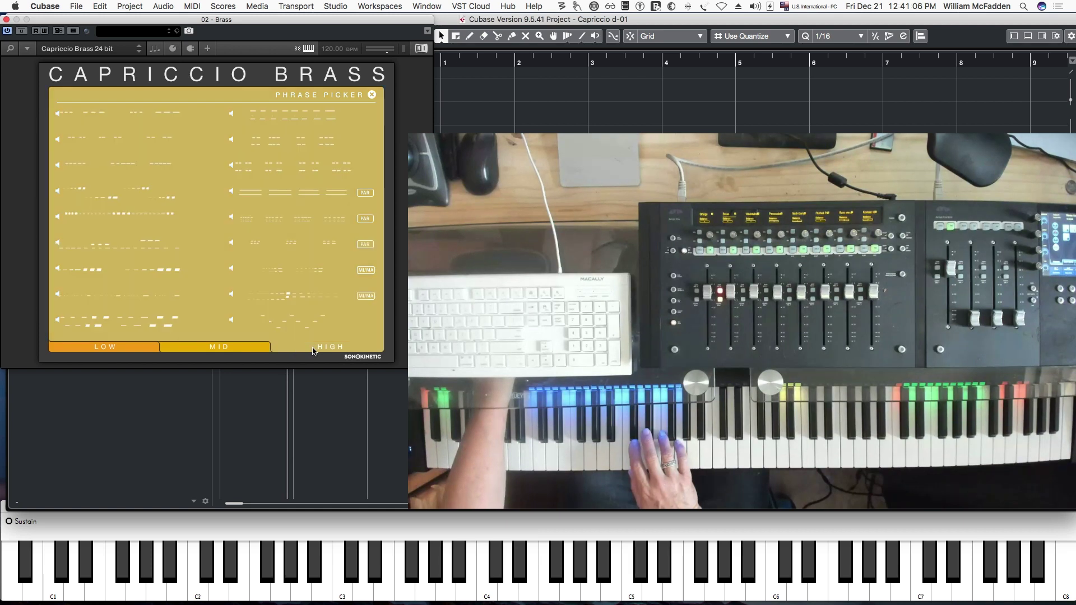
Audition the first mid brass phrase and assign the second one in that column, A11, to the low field
{"action": "left_click", "coordinate": [221, 346]}
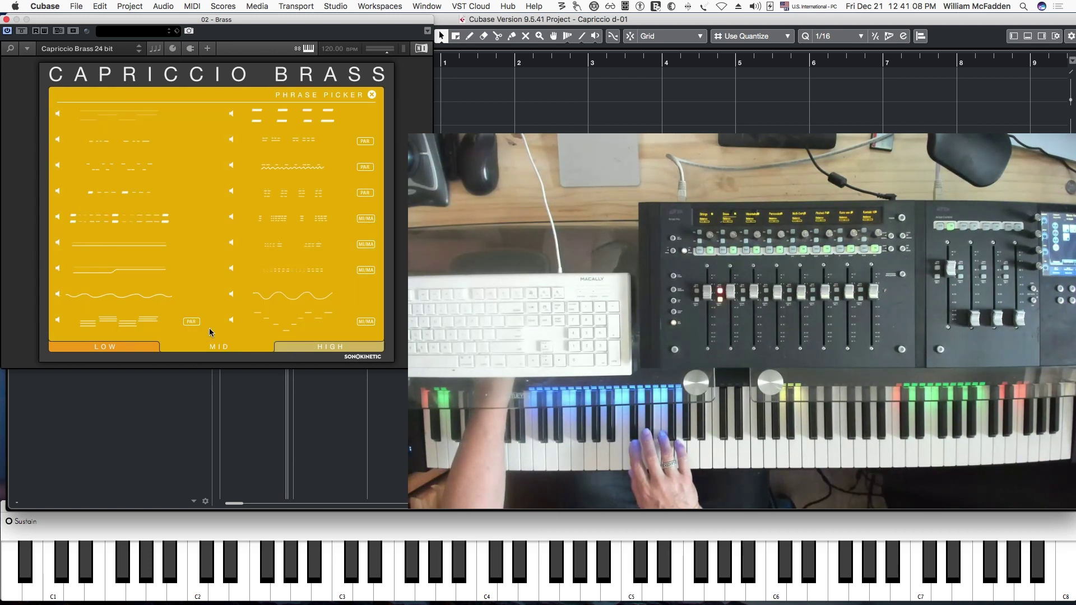
{"action": "left_click", "coordinate": [57, 113]}
{"action": "left_click", "coordinate": [114, 141]}
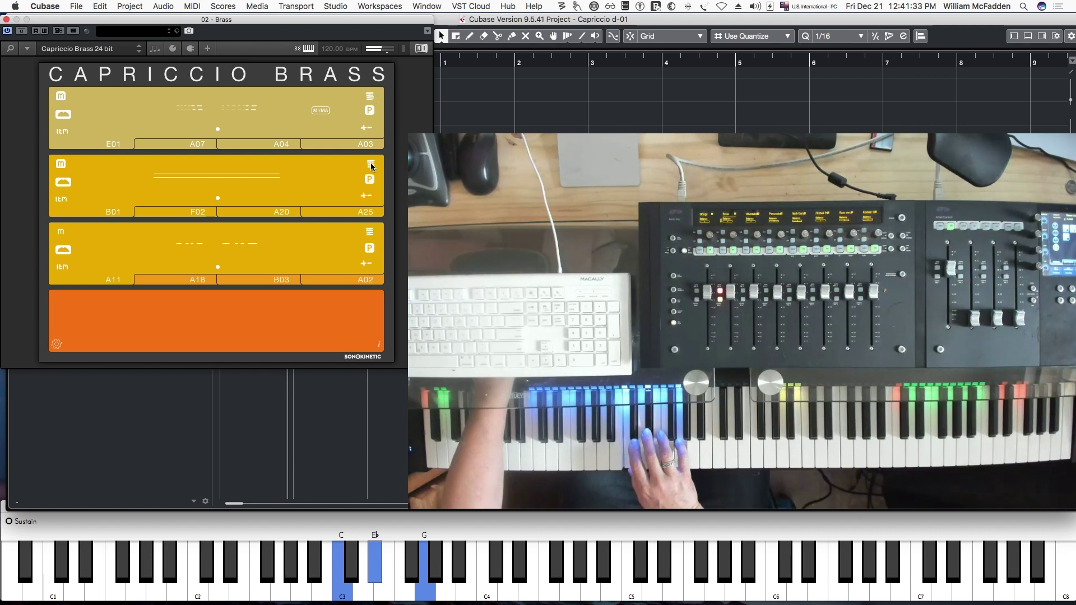
Examine the scores of the high field's phrase E01 and the low field's phrase A11, and review the low field's phrase picker
{"action": "left_click", "coordinate": [369, 96]}
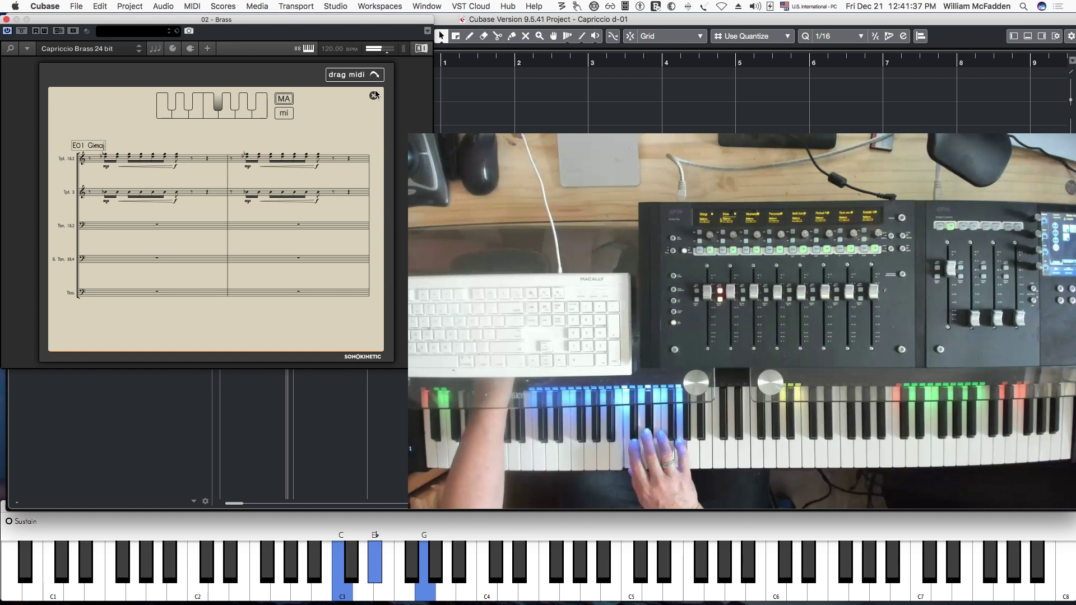
{"action": "left_click", "coordinate": [373, 96]}
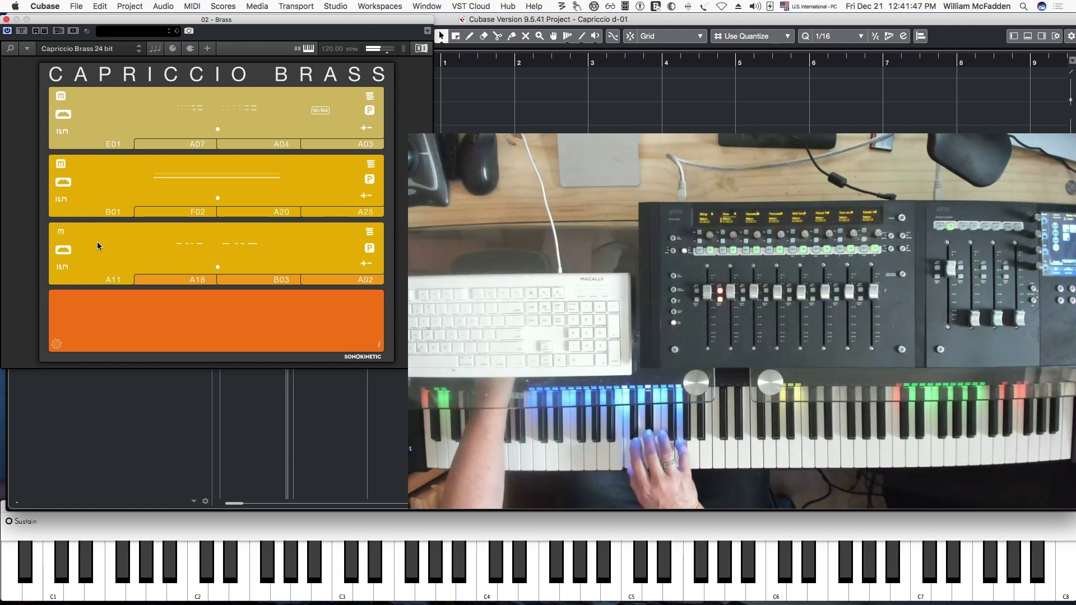
{"action": "left_click", "coordinate": [370, 232]}
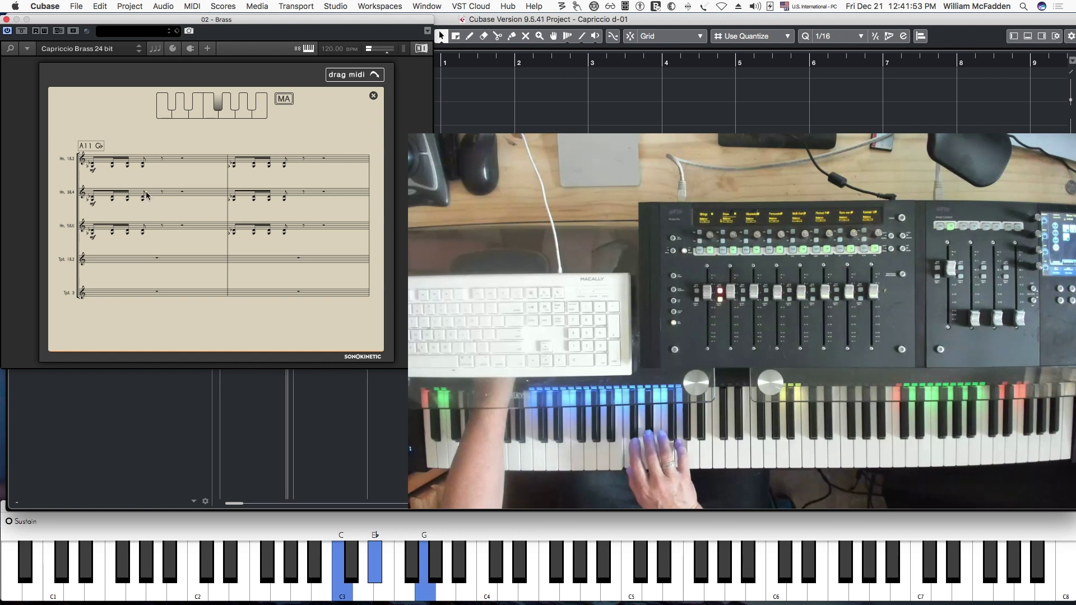
{"action": "left_click", "coordinate": [372, 96]}
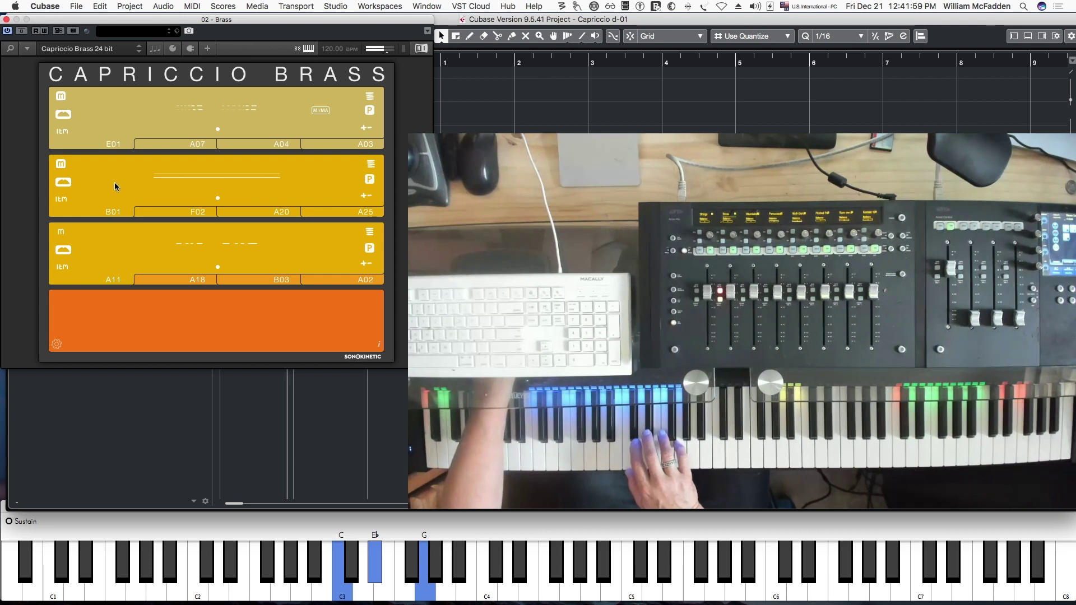
{"action": "left_click", "coordinate": [150, 241]}
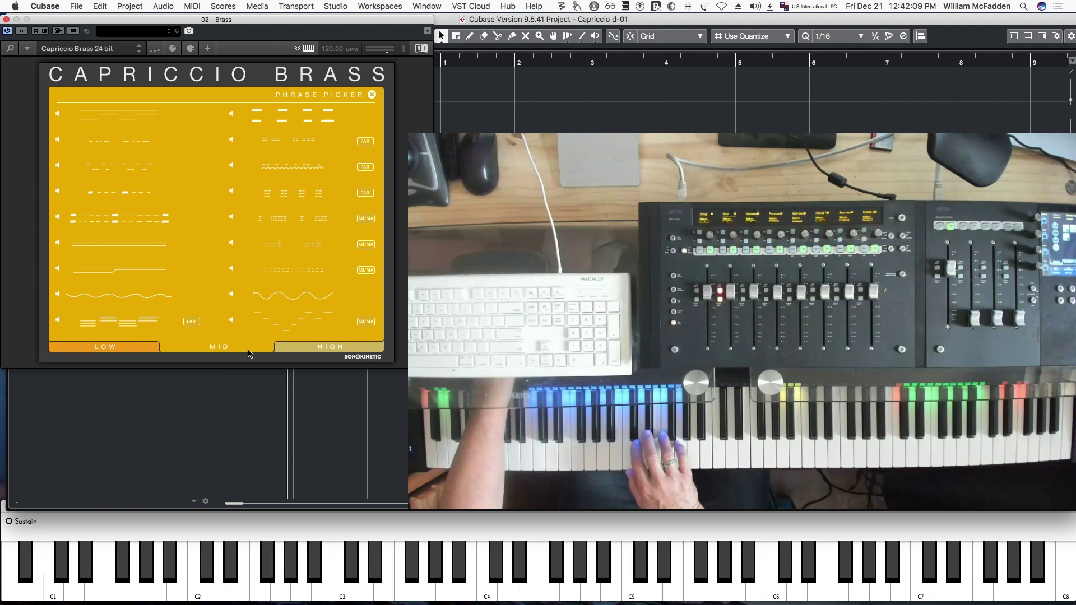
{"action": "left_click", "coordinate": [372, 95]}
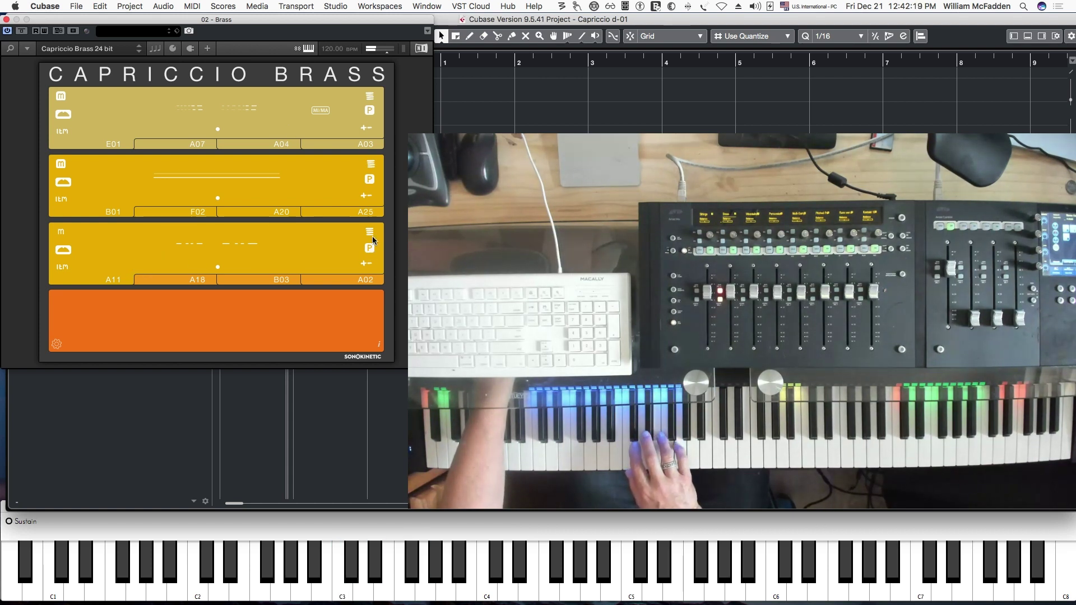
Assign the parallel phrase B04 from the high brass set to the mid field
{"action": "left_click", "coordinate": [142, 185]}
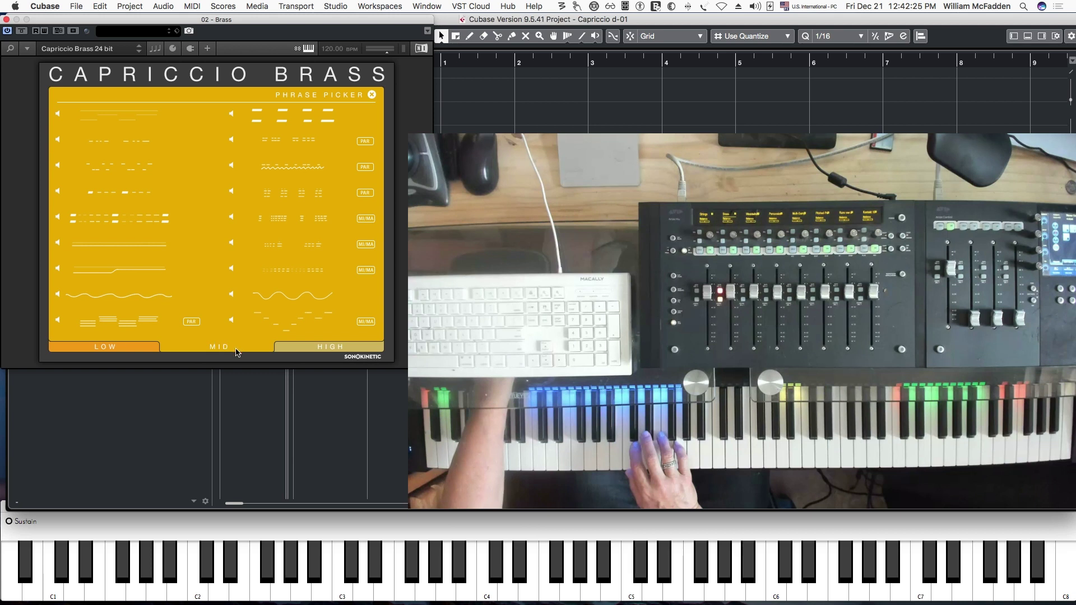
{"action": "left_click", "coordinate": [337, 347]}
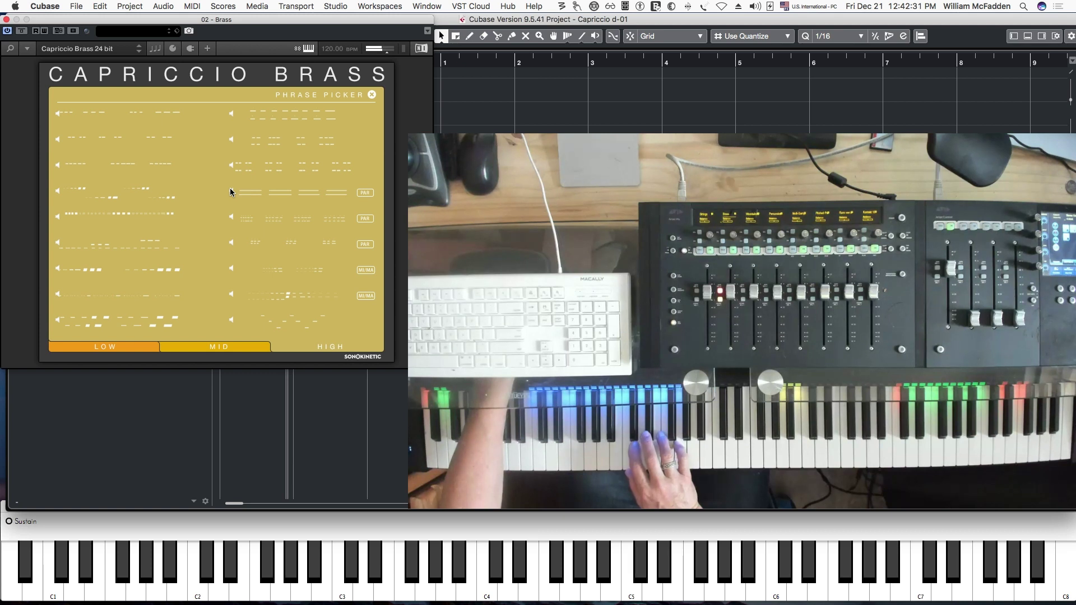
{"action": "left_click", "coordinate": [295, 194]}
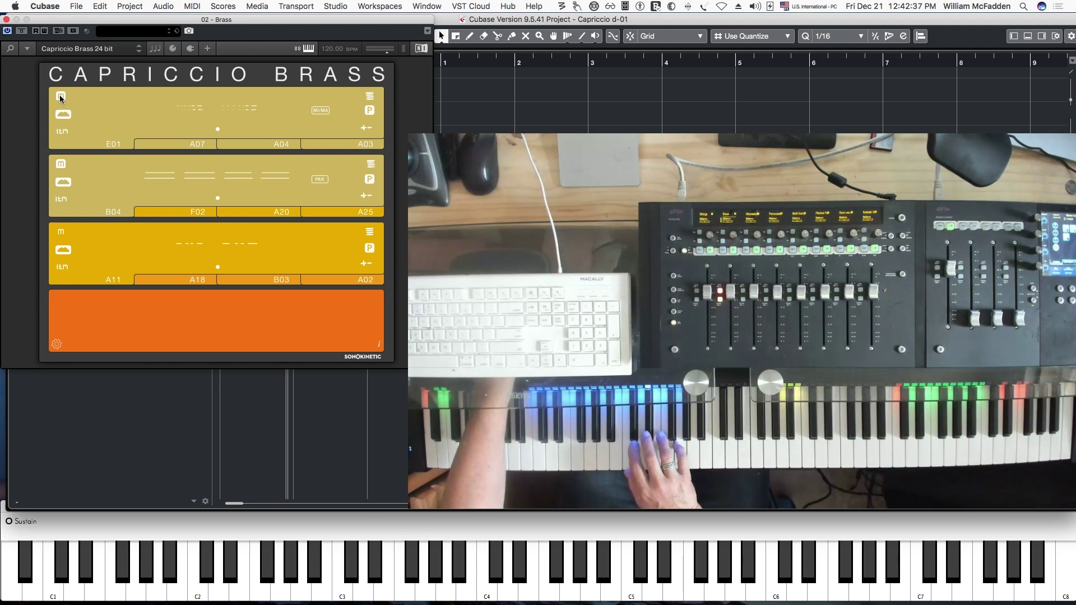
Assign the parallel phrase D03 from the mid brass set to the unmuted low field and examine its score
{"action": "left_click", "coordinate": [63, 231]}
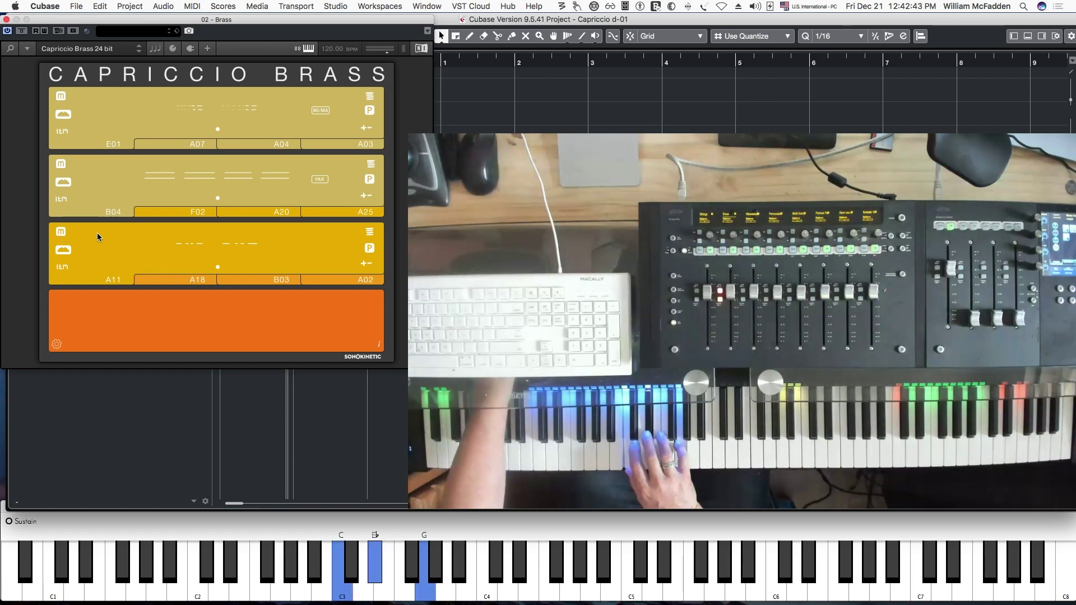
{"action": "left_click", "coordinate": [60, 231]}
{"action": "left_click", "coordinate": [234, 244]}
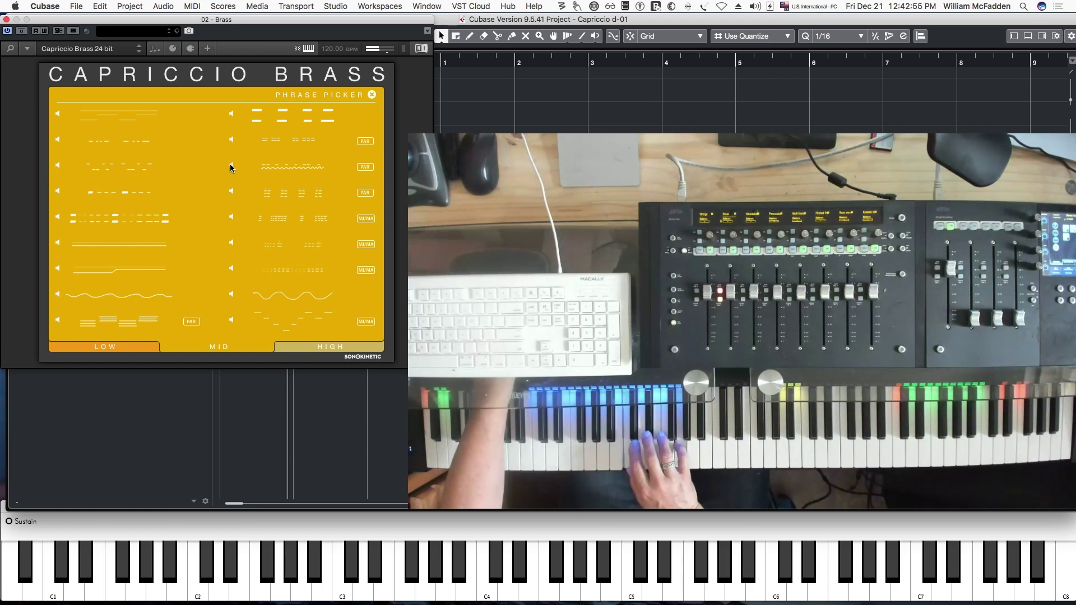
{"action": "left_click", "coordinate": [281, 166]}
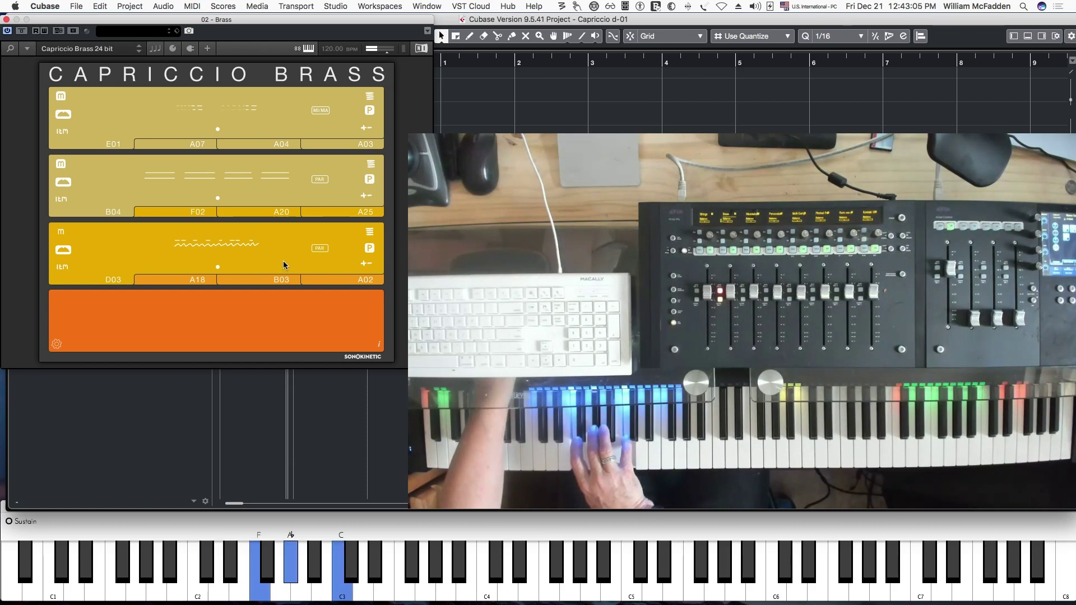
{"action": "left_click", "coordinate": [371, 232]}
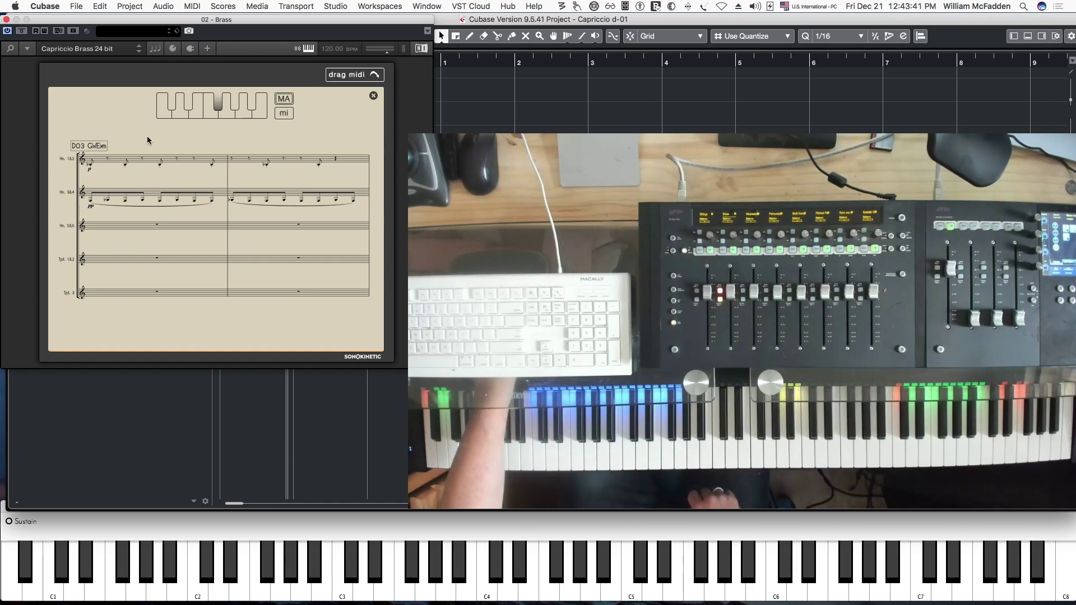
{"action": "left_click", "coordinate": [373, 95]}
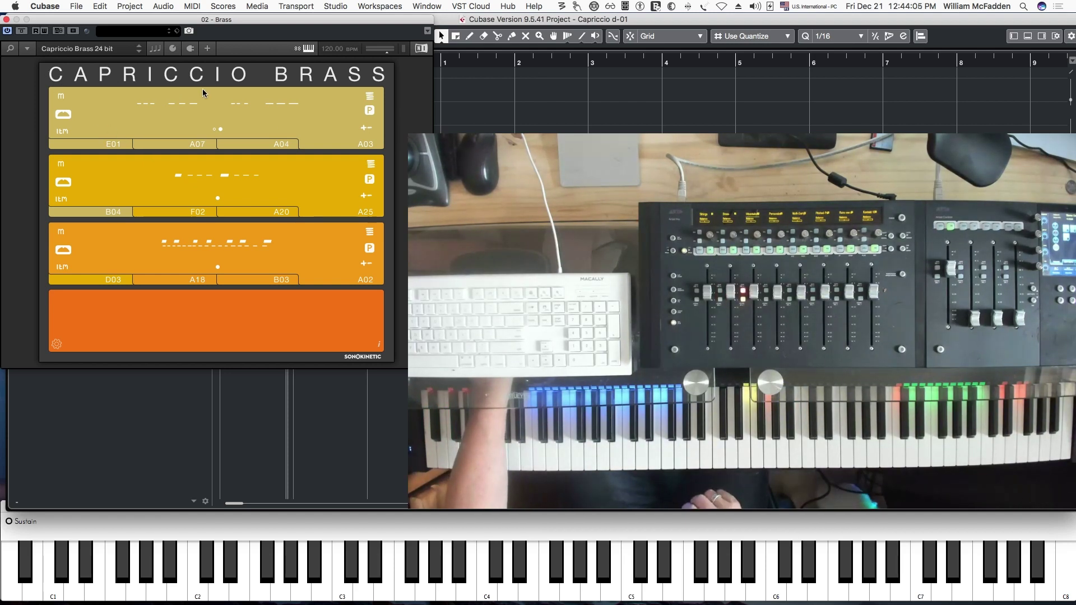
Close the Brass instrument, select the Woodwinds track and open its Capriccio Woodwinds instrument
{"action": "key", "text": "super+w"}
{"action": "key", "text": "Down"}
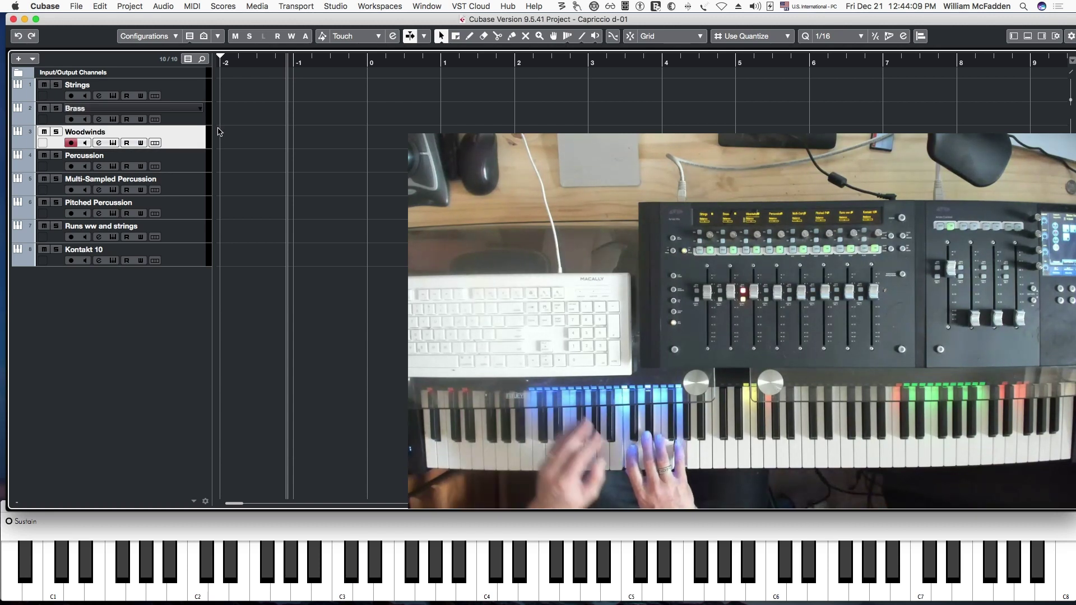
{"action": "key", "text": "Return"}
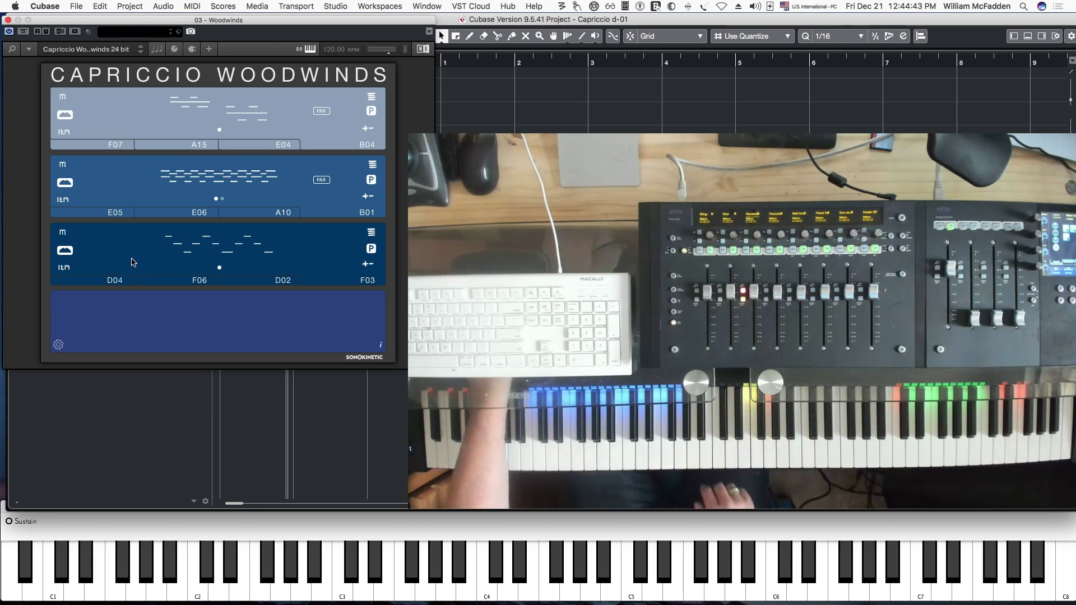
Audition the last phrase in the first column of the low woodwinds set and assign it, E03, to the low field
{"action": "left_click", "coordinate": [230, 251]}
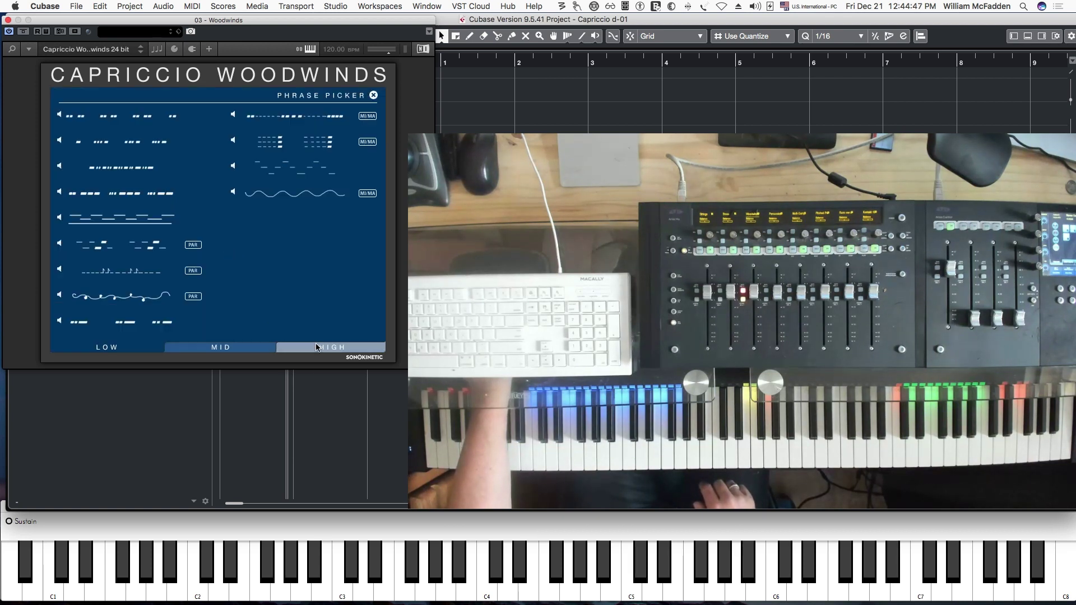
{"action": "left_click", "coordinate": [242, 347]}
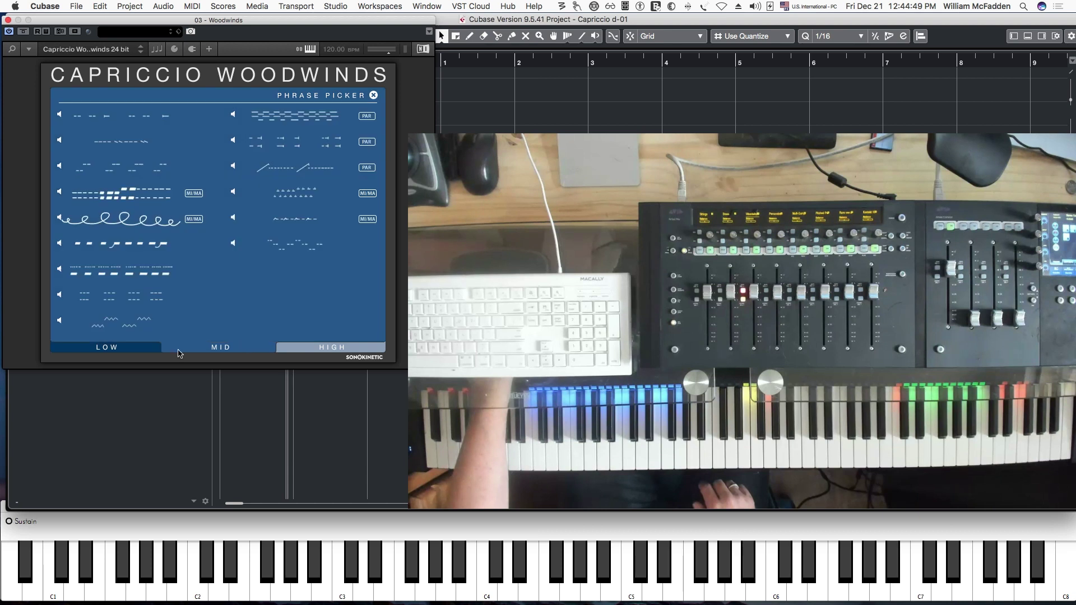
{"action": "left_click", "coordinate": [111, 349]}
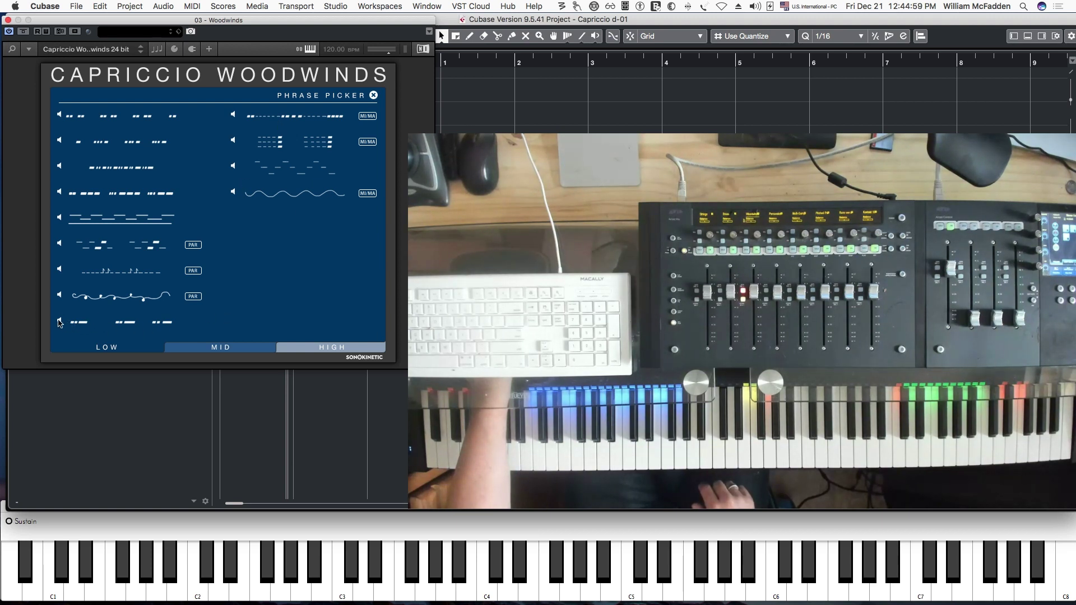
{"action": "left_click", "coordinate": [59, 322]}
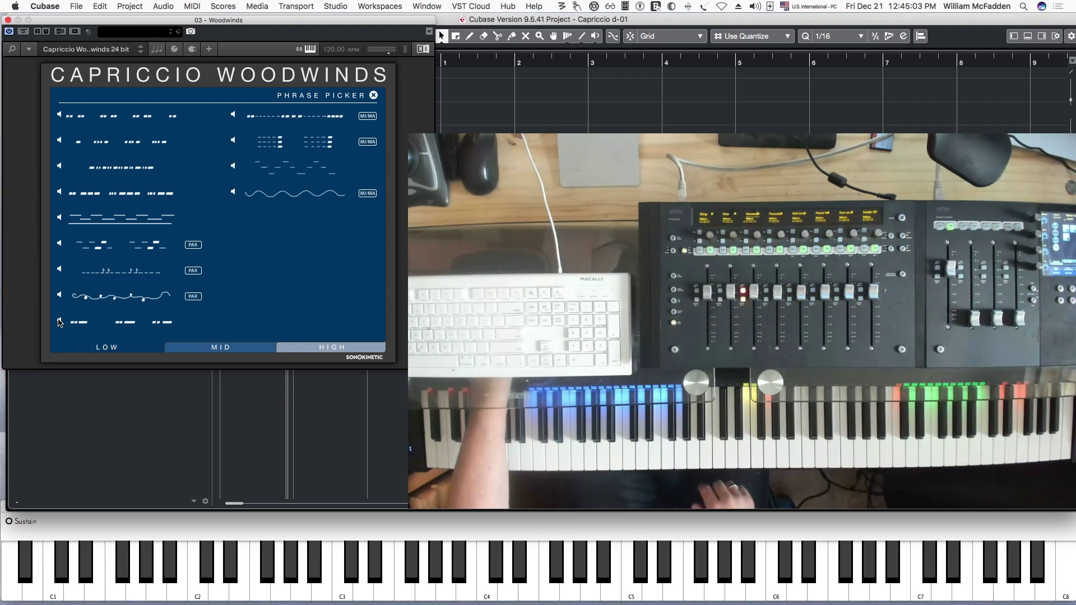
{"action": "left_click", "coordinate": [59, 322]}
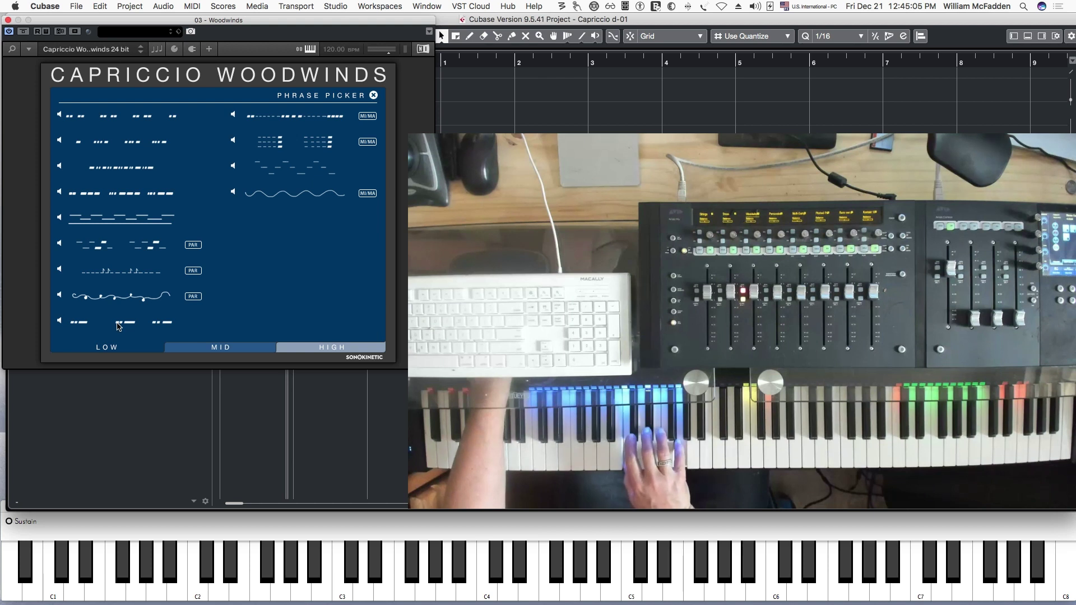
{"action": "left_click", "coordinate": [110, 323]}
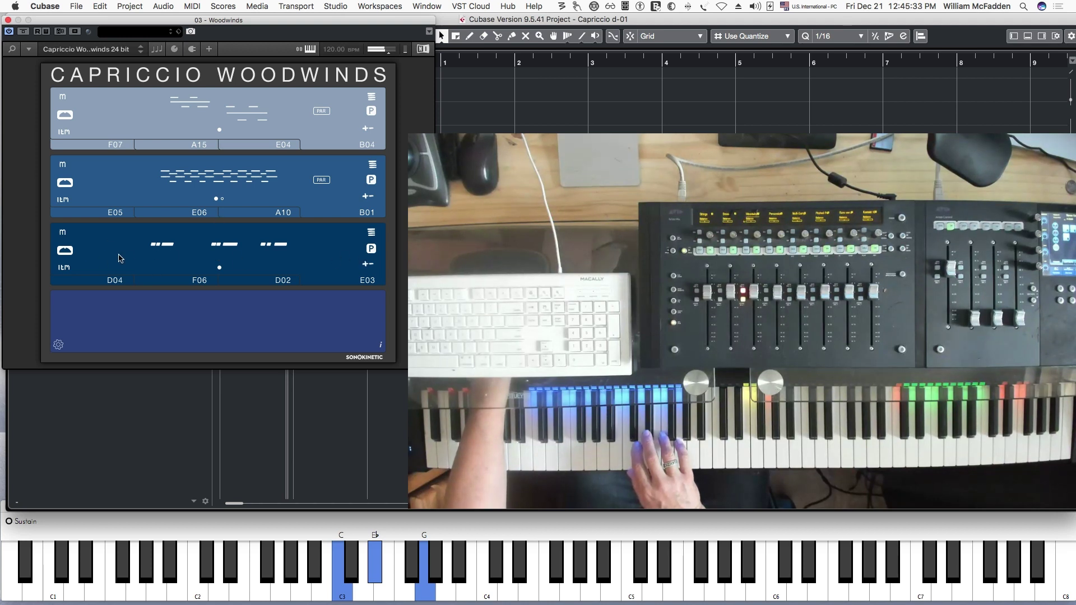
Audition mid woodwinds phrases and assign the parallel phrase D03 with the rising runs to the mid field
{"action": "left_click", "coordinate": [198, 187]}
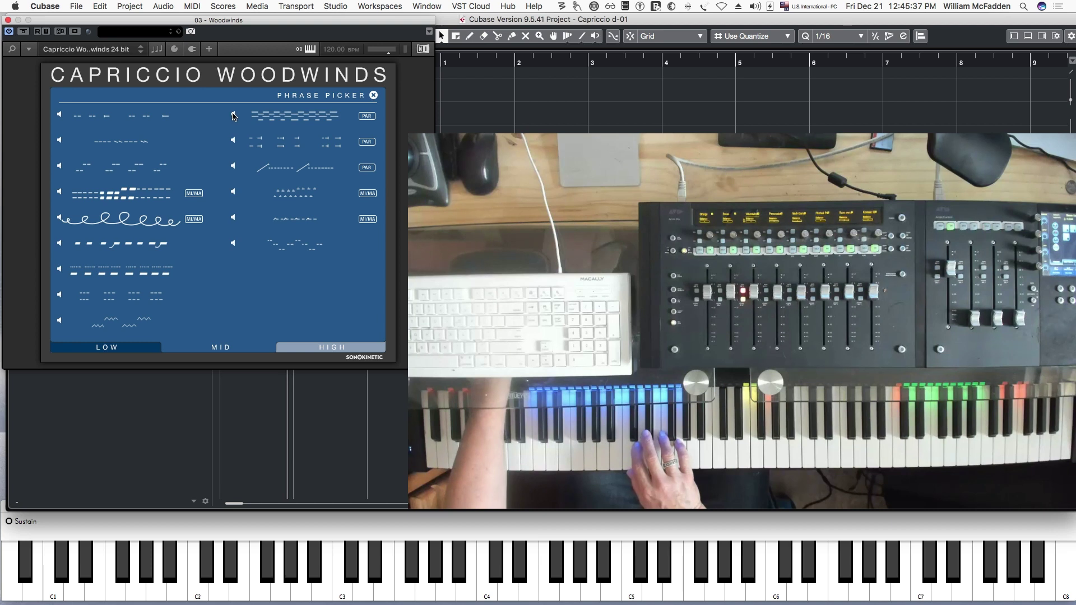
{"action": "left_click", "coordinate": [233, 116]}
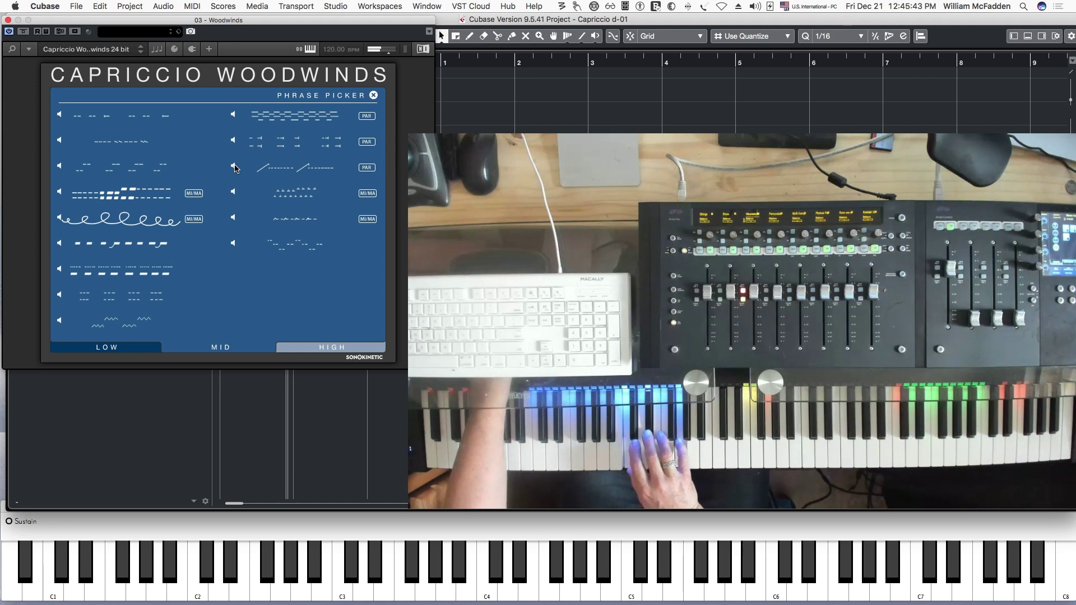
{"action": "left_click", "coordinate": [263, 168]}
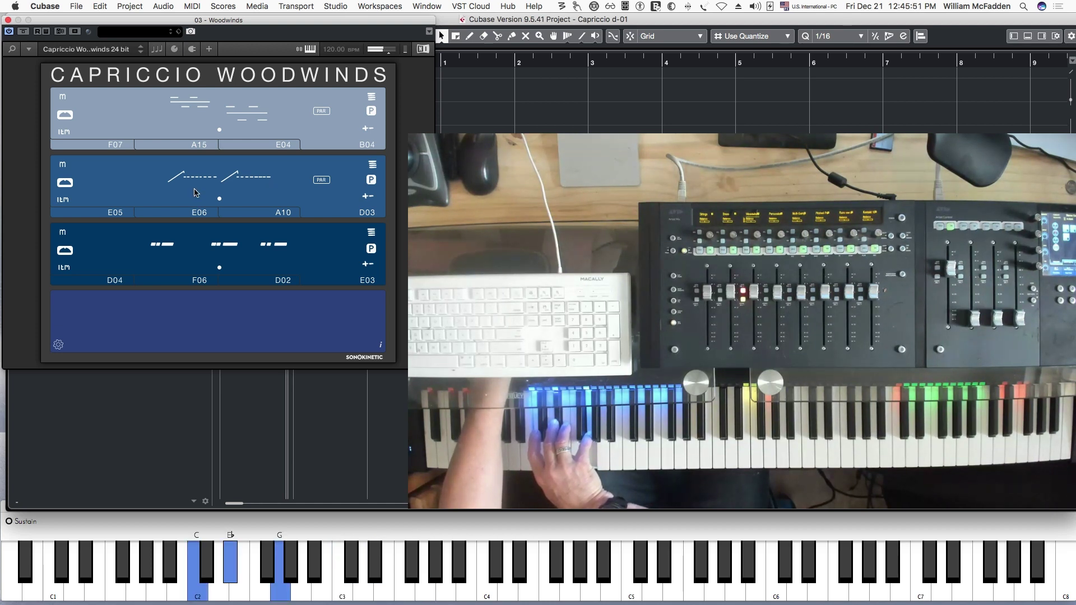
Browse the high woodwinds phrases and assign the wave-shaped minor/major phrase F10 to the high field
{"action": "left_click", "coordinate": [232, 115]}
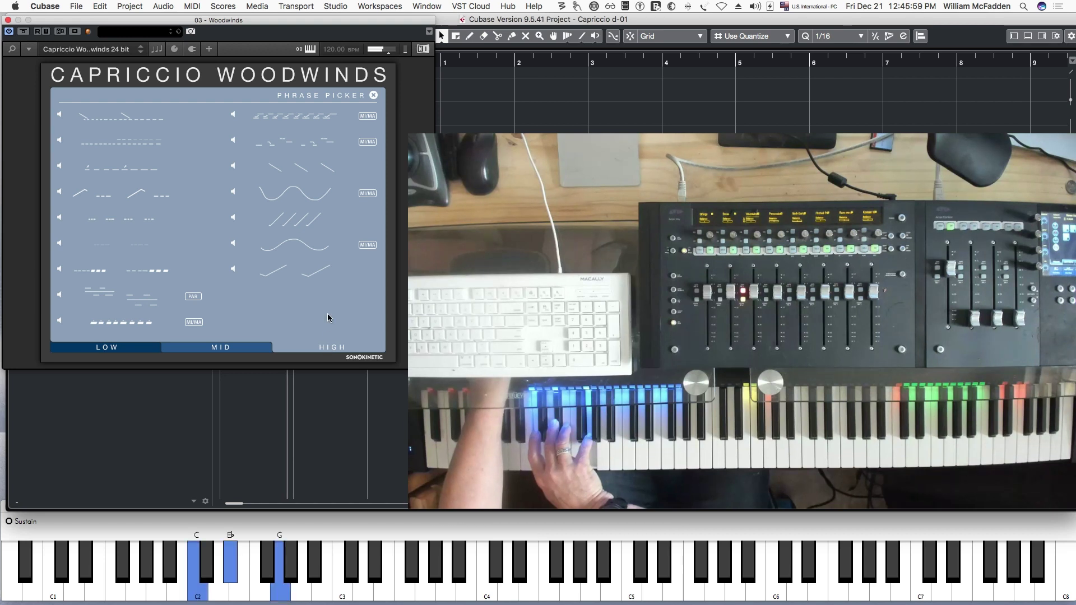
{"action": "left_click", "coordinate": [373, 95]}
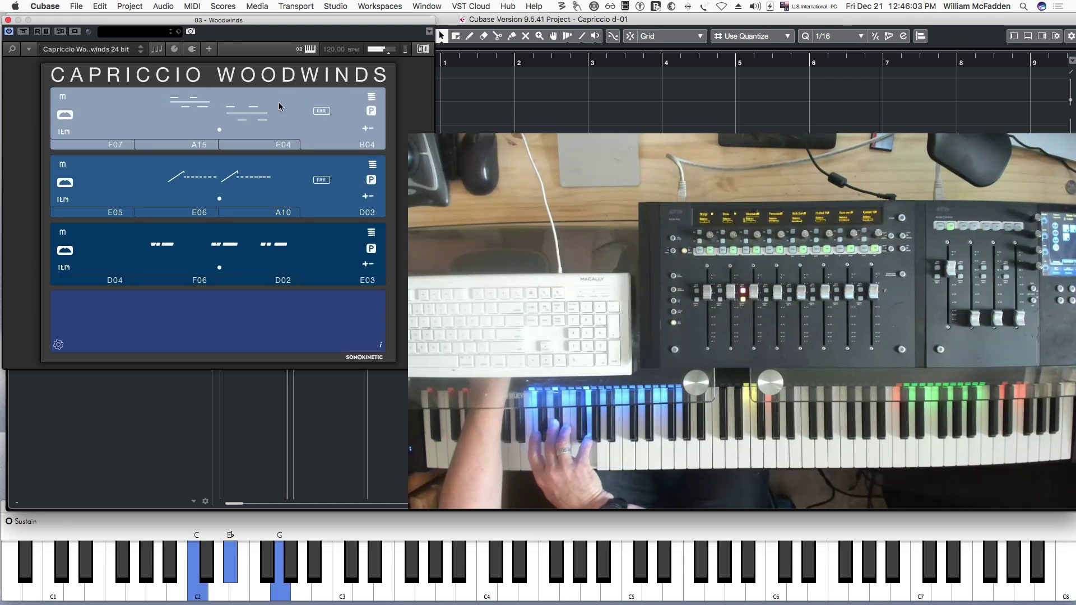
{"action": "left_click", "coordinate": [228, 113]}
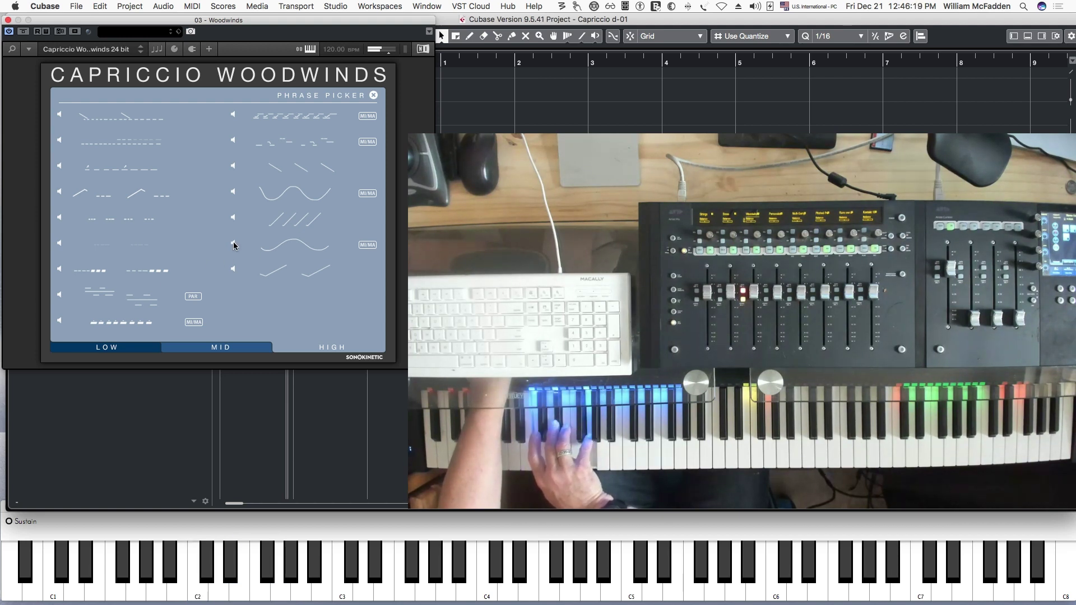
{"action": "left_click", "coordinate": [288, 245]}
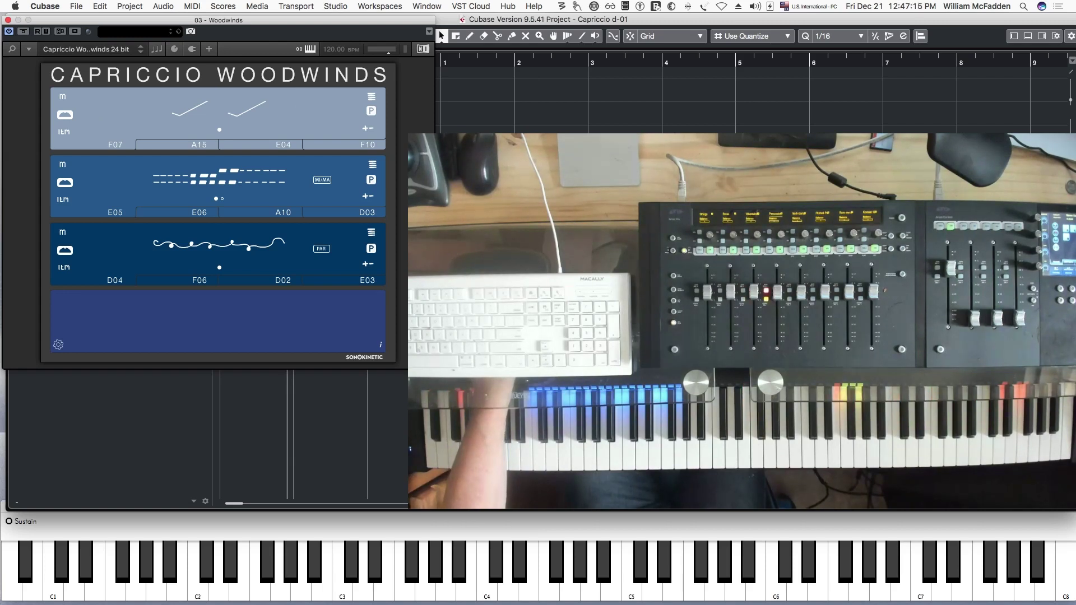
Close the Woodwinds instrument and select the Percussion track
{"action": "key", "text": "super+w"}
{"action": "left_click", "coordinate": [273, 171]}
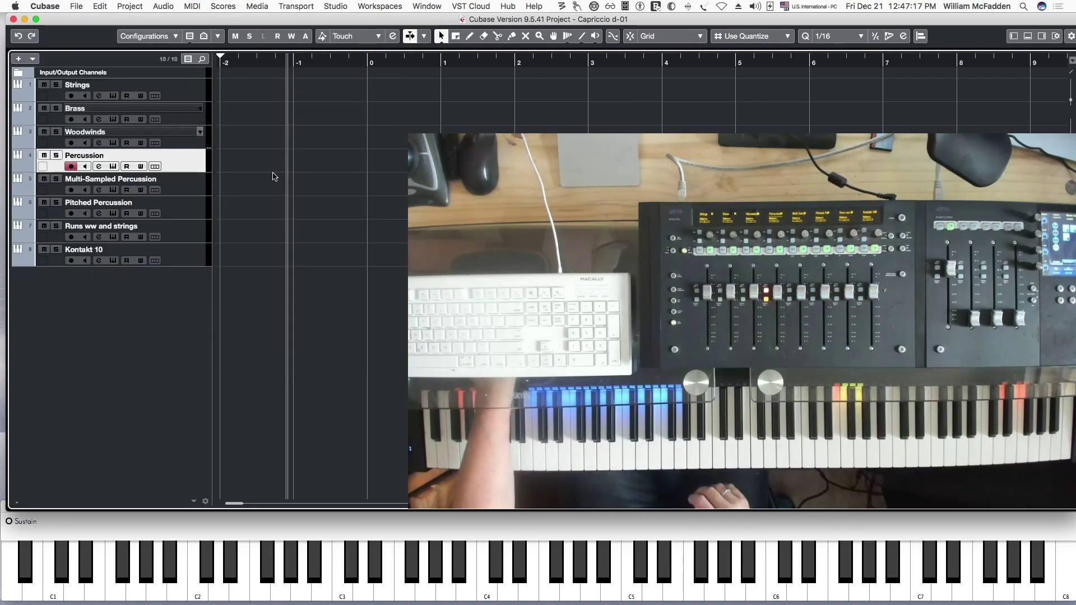
Open the Percussion instrument, audition a low phrase and assign the fourth first-column phrase, E05, to the low field
{"action": "double_click", "coordinate": [179, 167]}
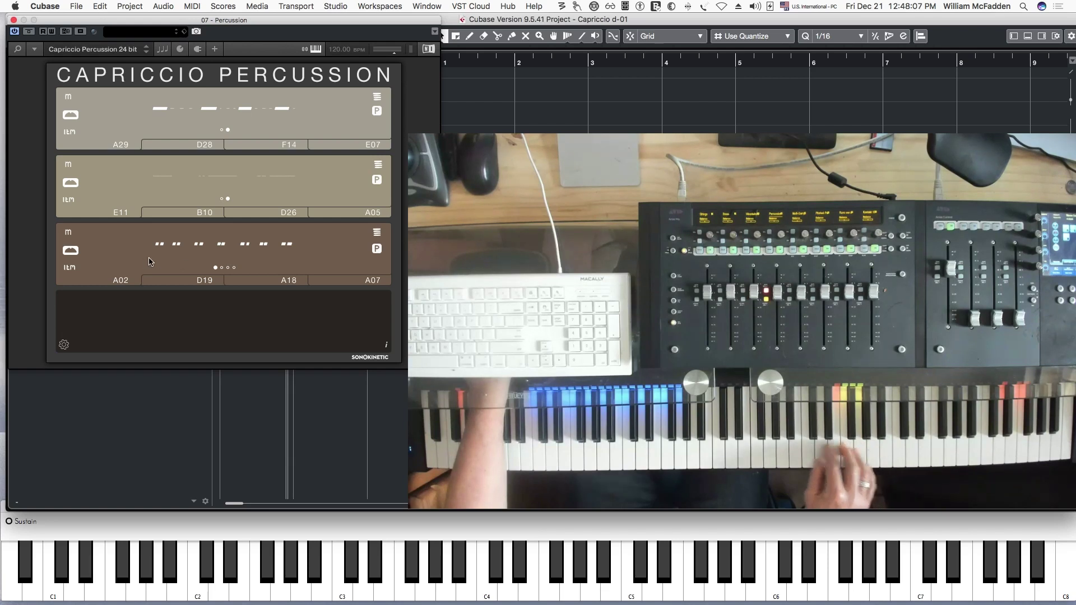
{"action": "left_click", "coordinate": [218, 247]}
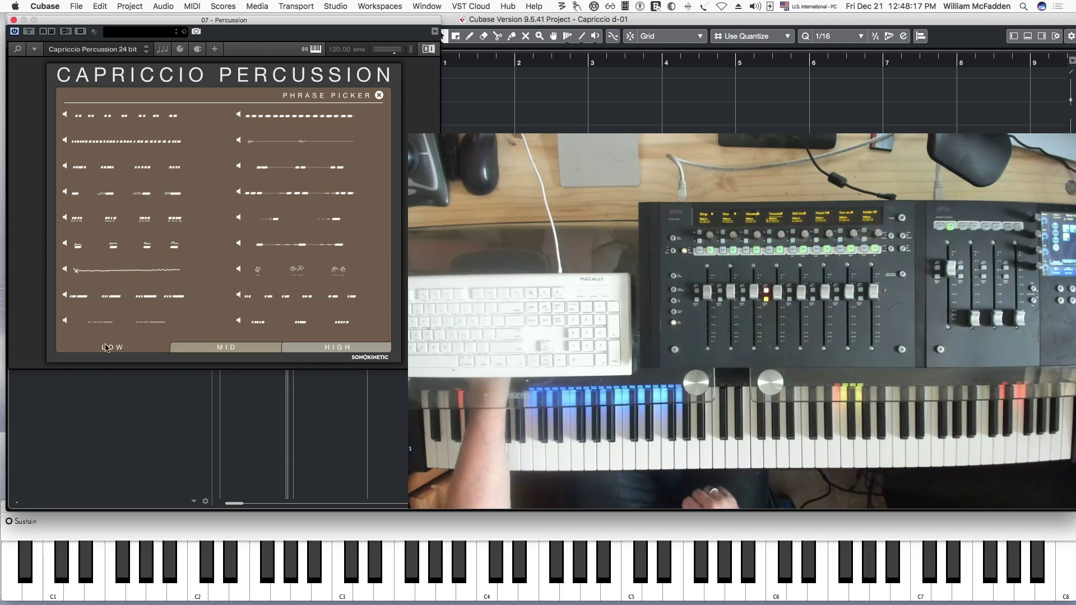
{"action": "left_click", "coordinate": [65, 116]}
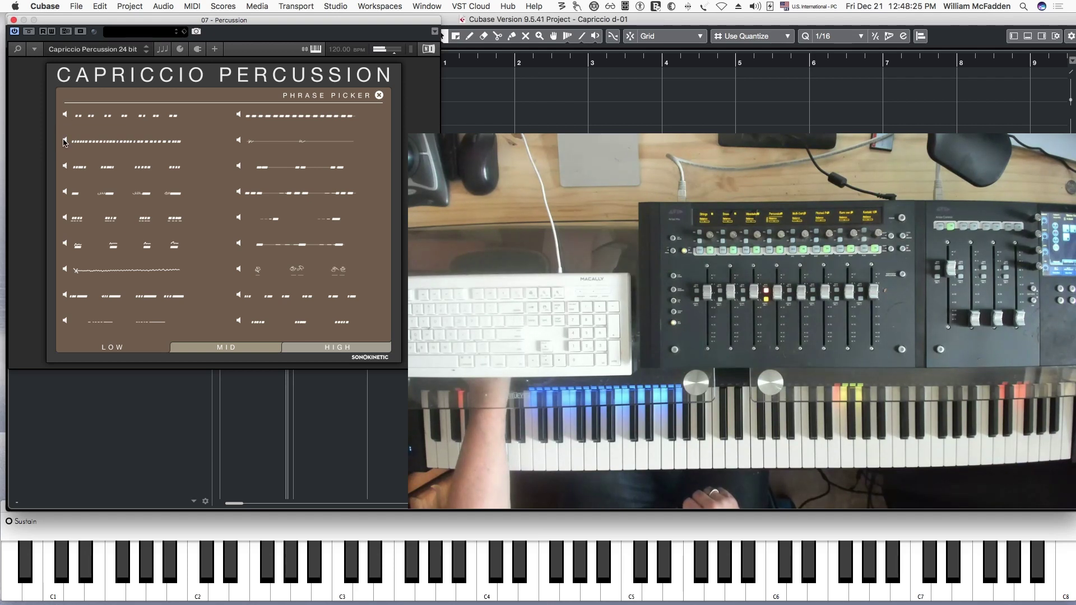
{"action": "left_click", "coordinate": [68, 192]}
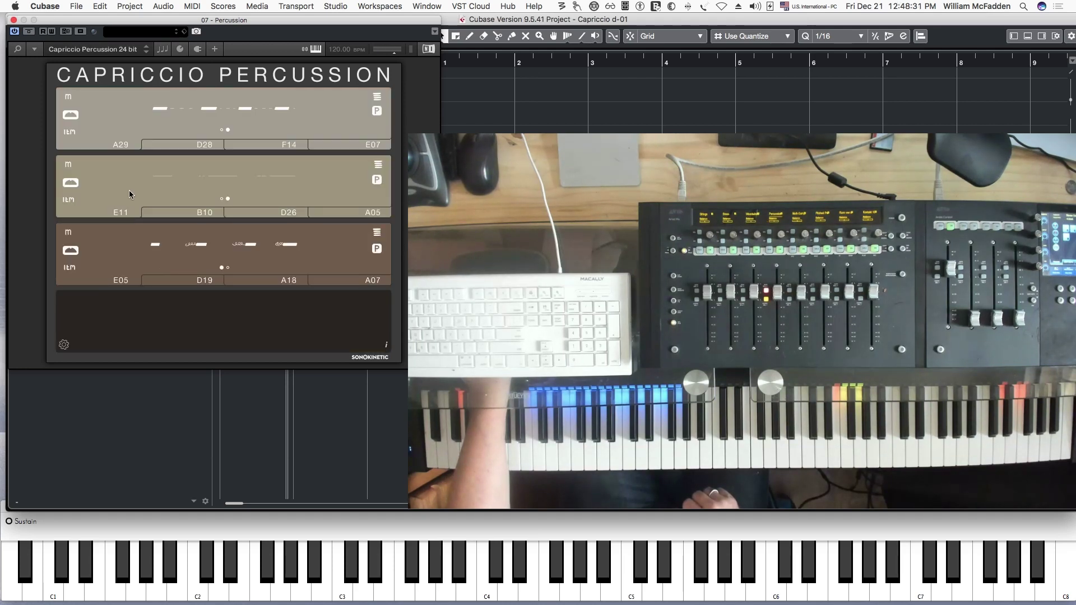
Audition several low percussion phrases, assign the fifth second-column phrase, D01, to the low field and view its score
{"action": "left_click", "coordinate": [197, 185]}
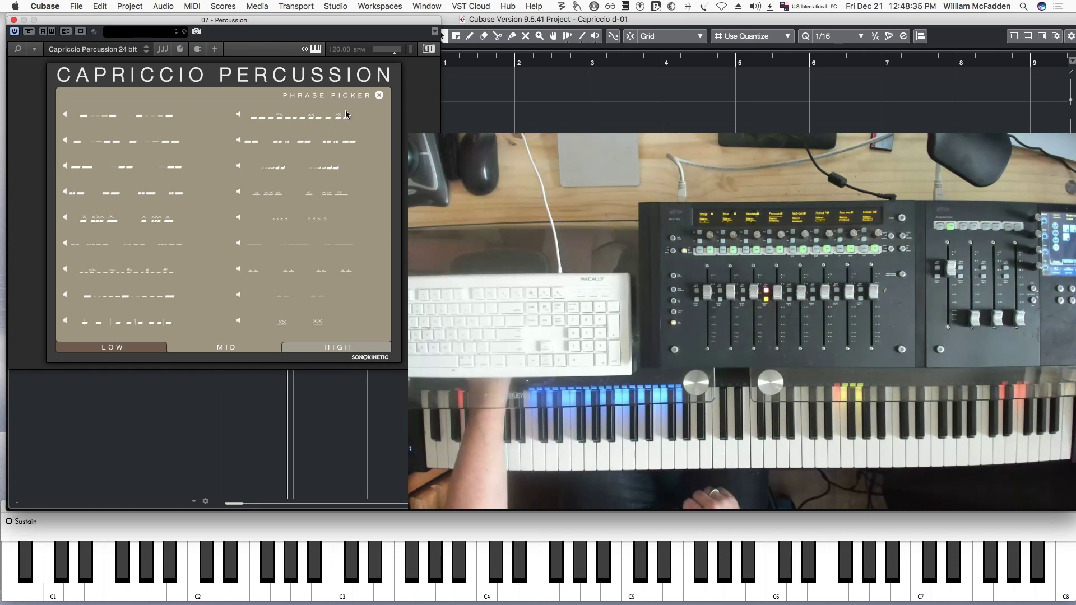
{"action": "left_click", "coordinate": [379, 96]}
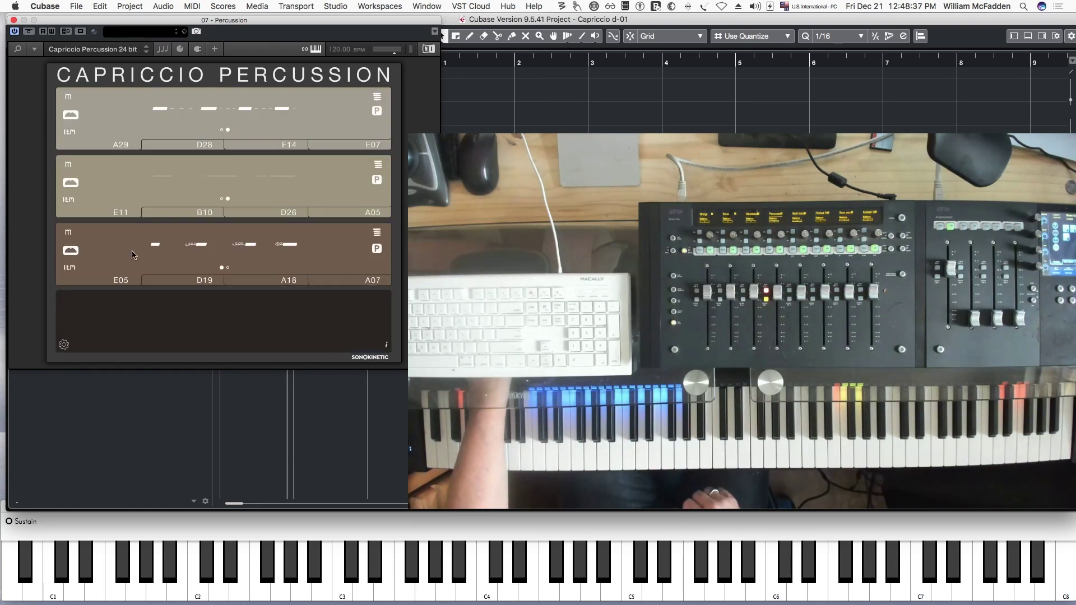
{"action": "left_click", "coordinate": [220, 252]}
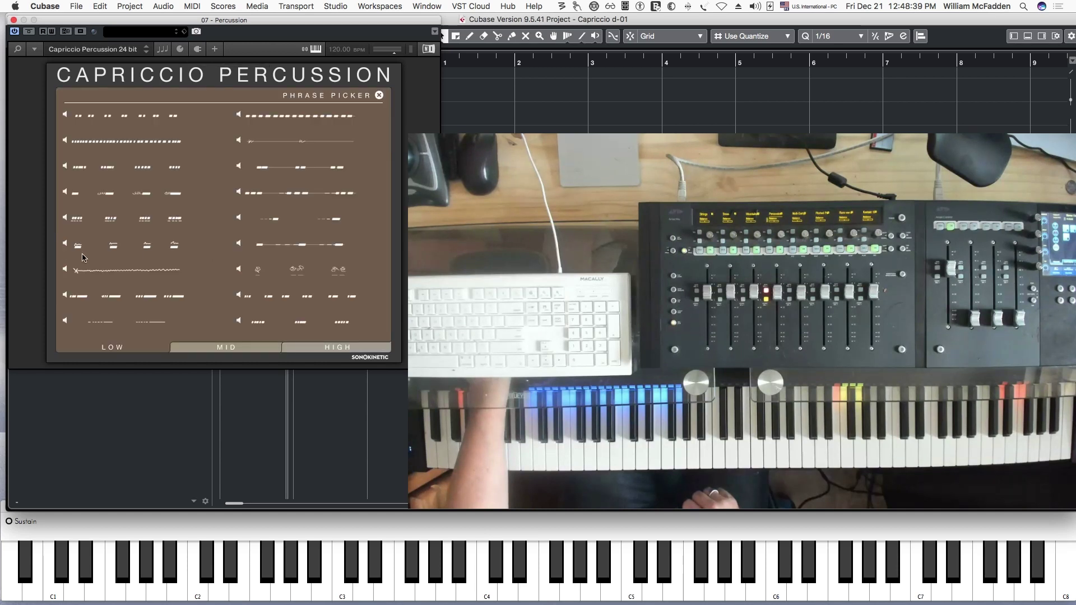
{"action": "left_click", "coordinate": [66, 194]}
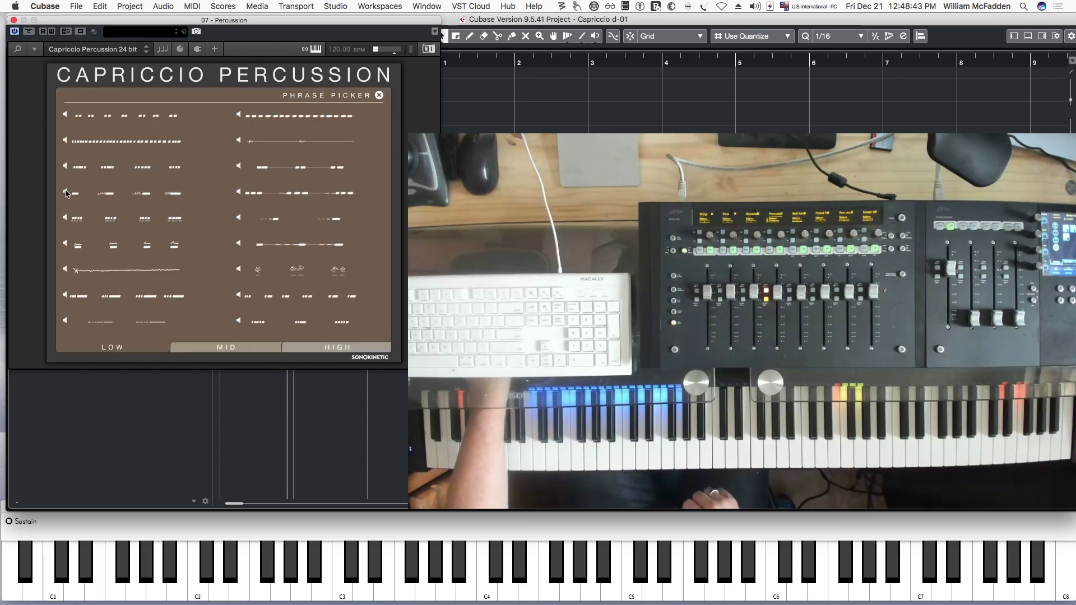
{"action": "left_click", "coordinate": [66, 218]}
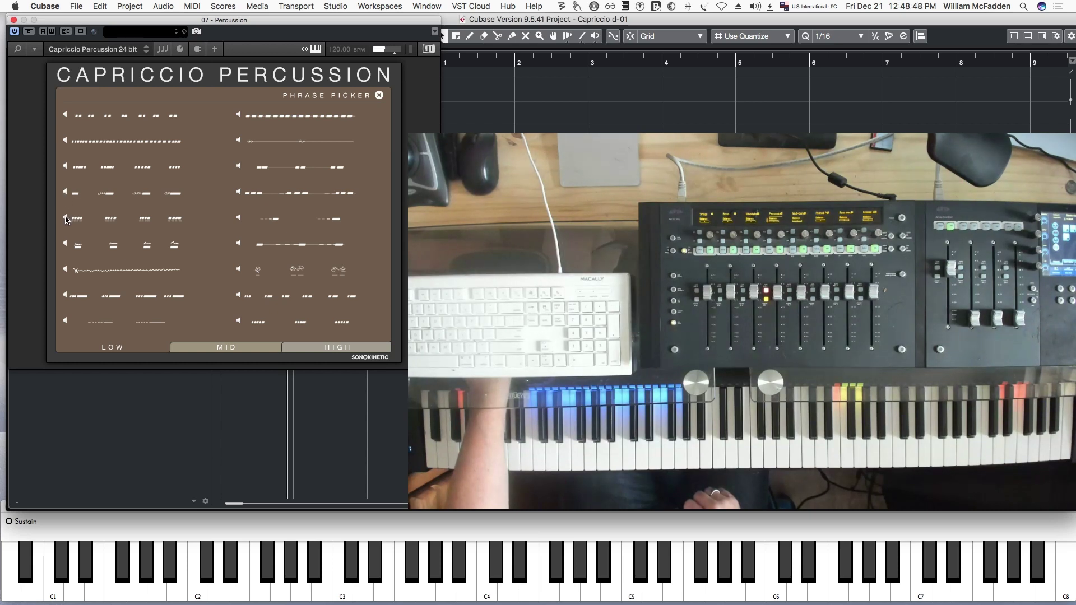
{"action": "left_click", "coordinate": [66, 244]}
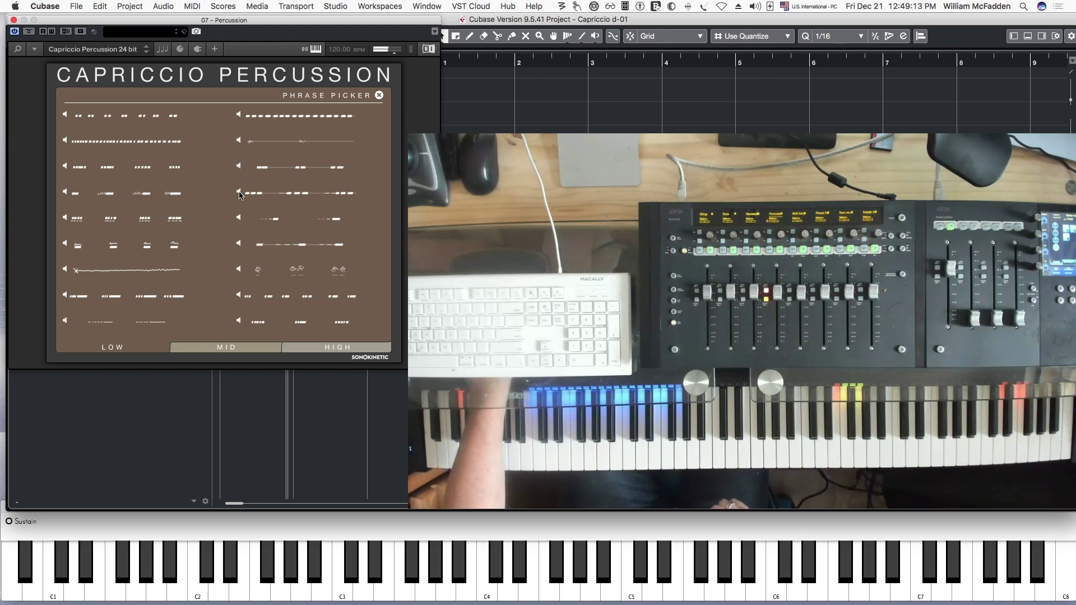
{"action": "left_click", "coordinate": [238, 219]}
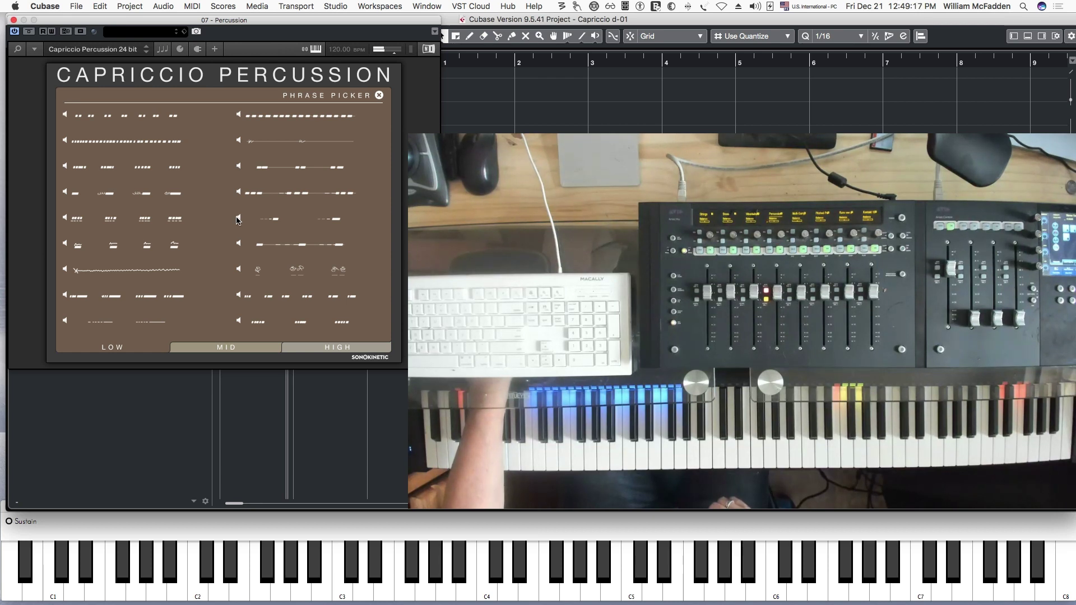
{"action": "left_click", "coordinate": [290, 225]}
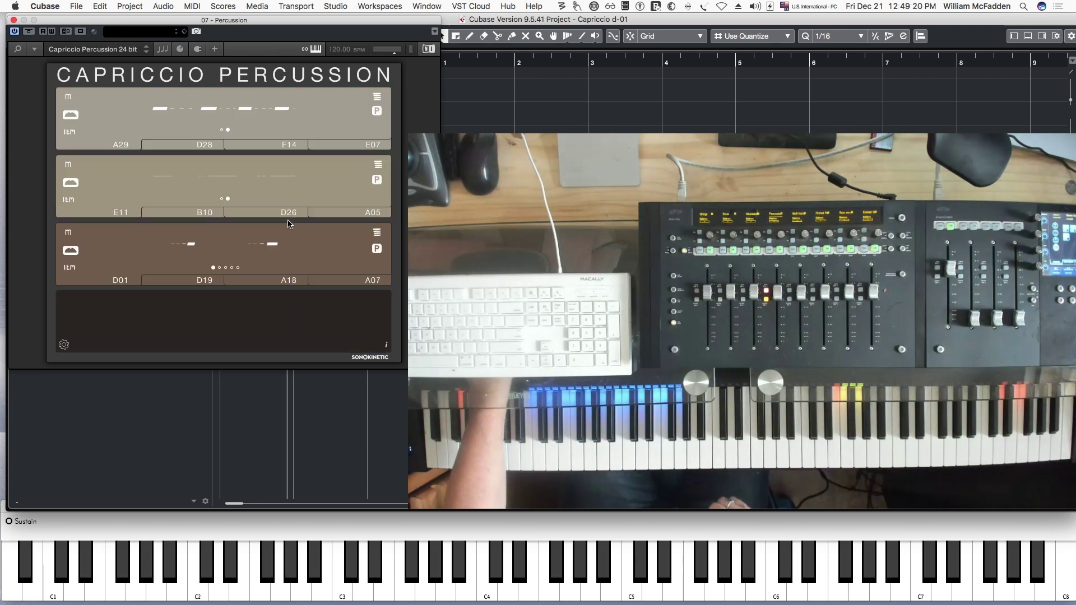
{"action": "left_click", "coordinate": [376, 234]}
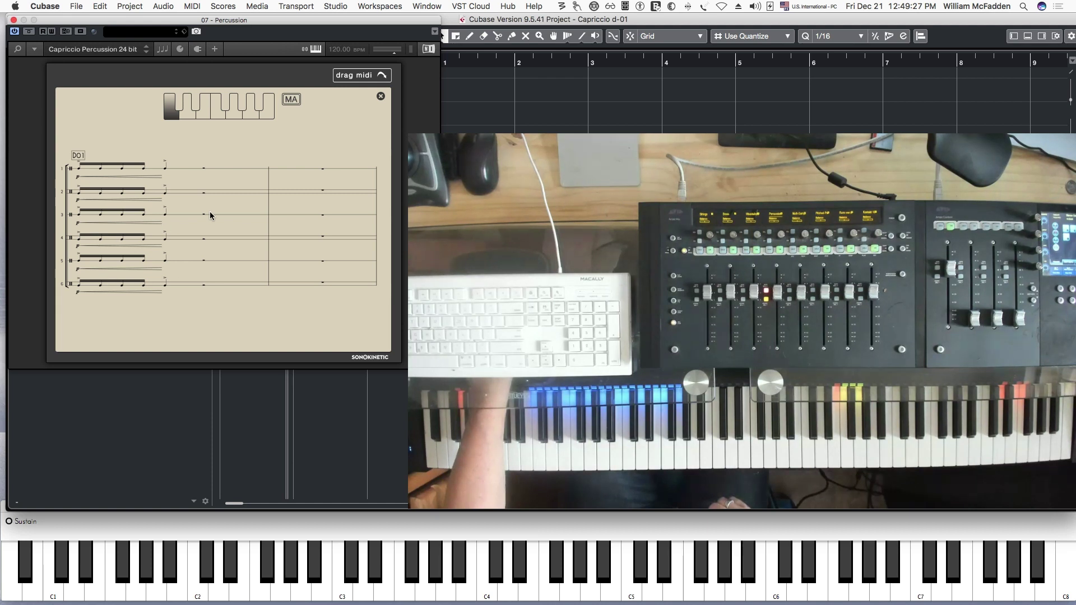
{"action": "left_click", "coordinate": [382, 97]}
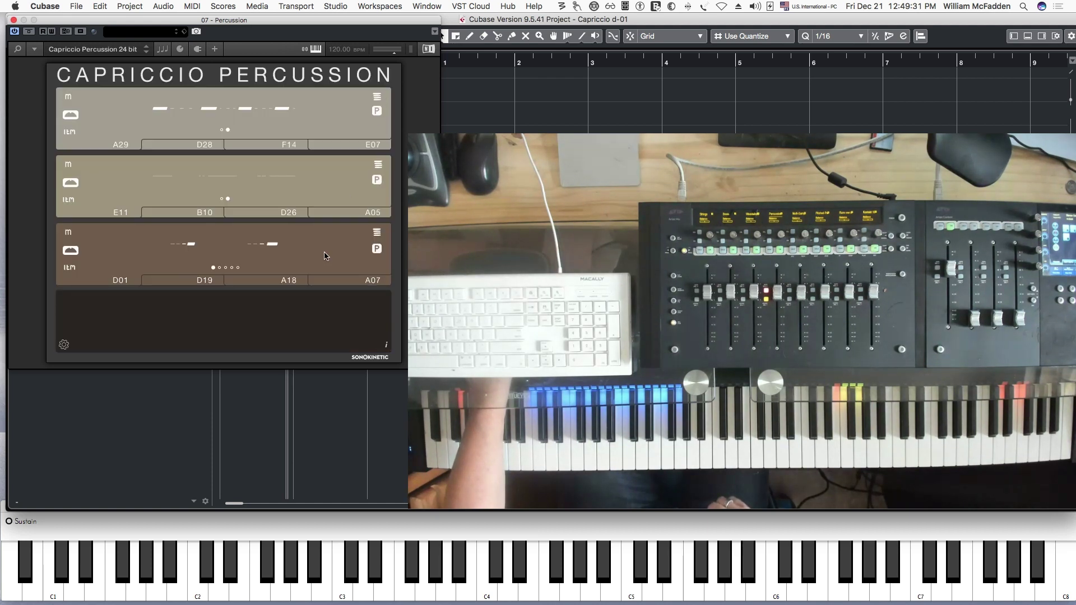
Assign the fourth second-column low percussion phrase, D21, to the low field and view its score
{"action": "left_click", "coordinate": [242, 245]}
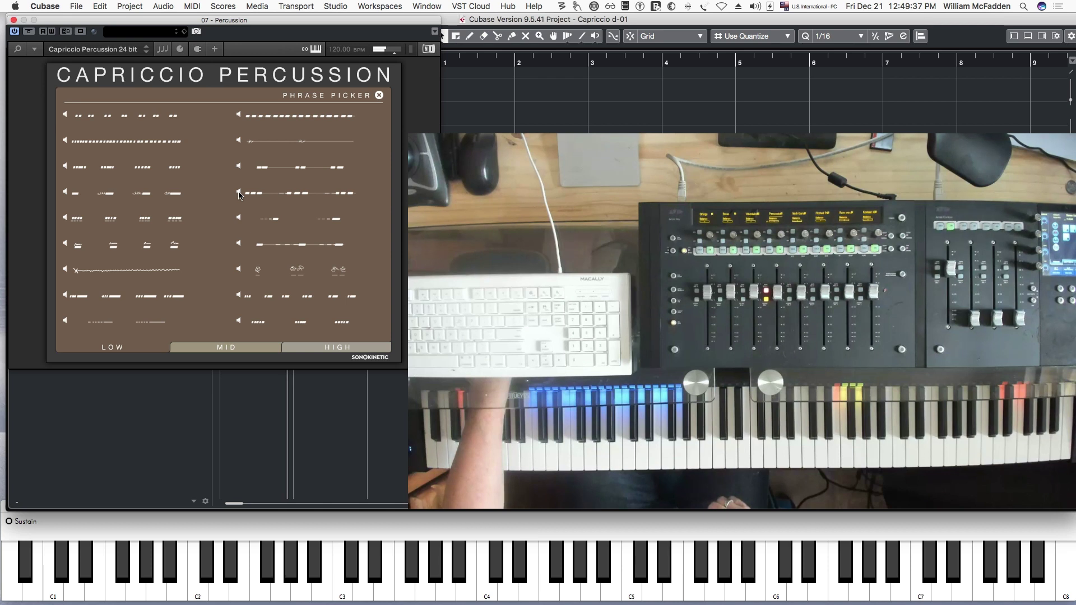
{"action": "left_click", "coordinate": [289, 194]}
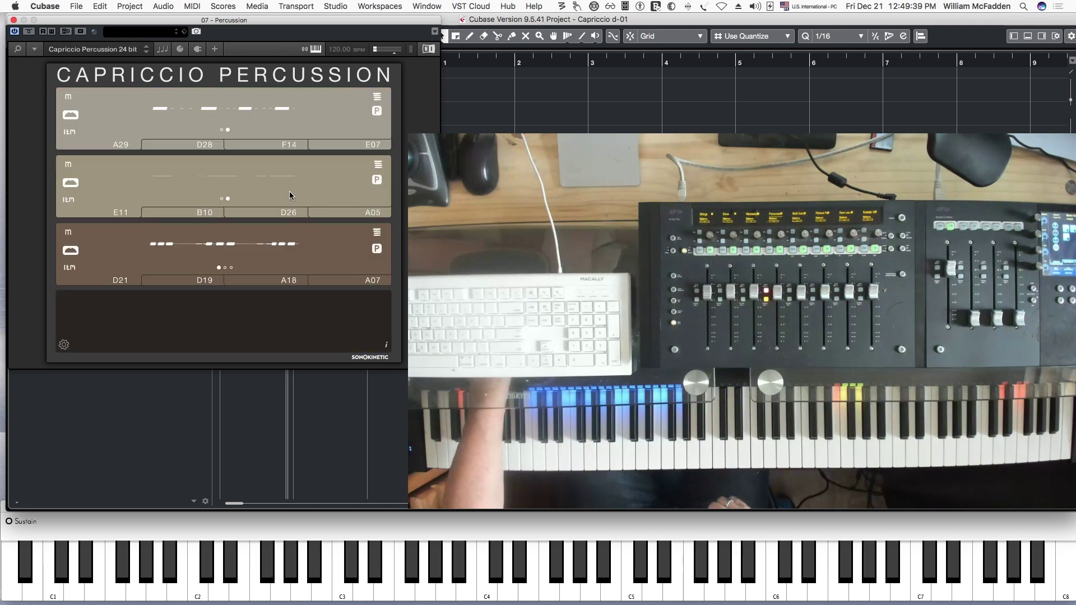
{"action": "left_click", "coordinate": [378, 236]}
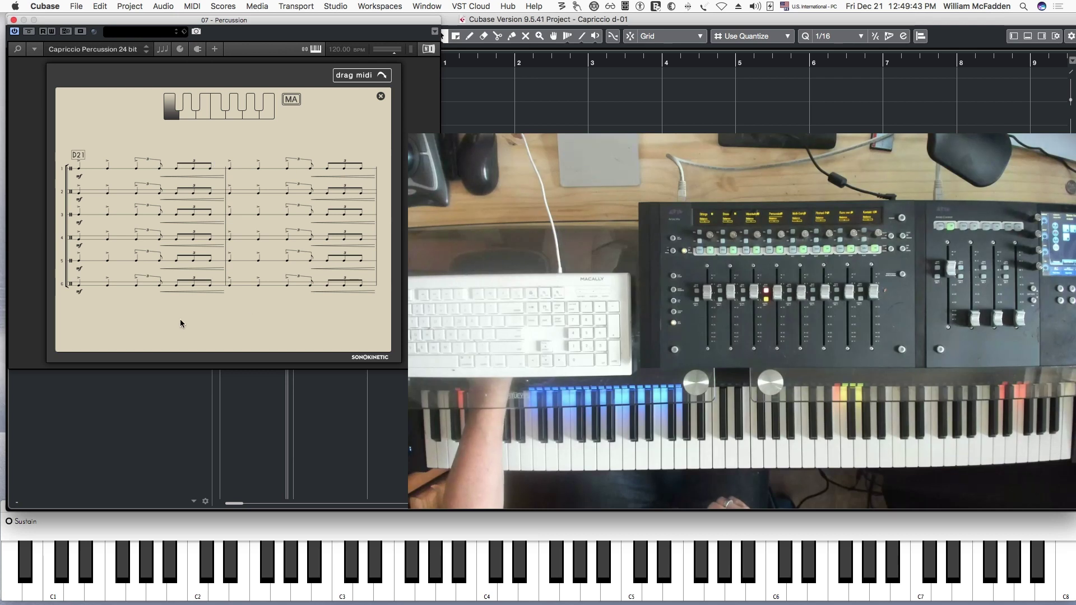
{"action": "left_click", "coordinate": [380, 96]}
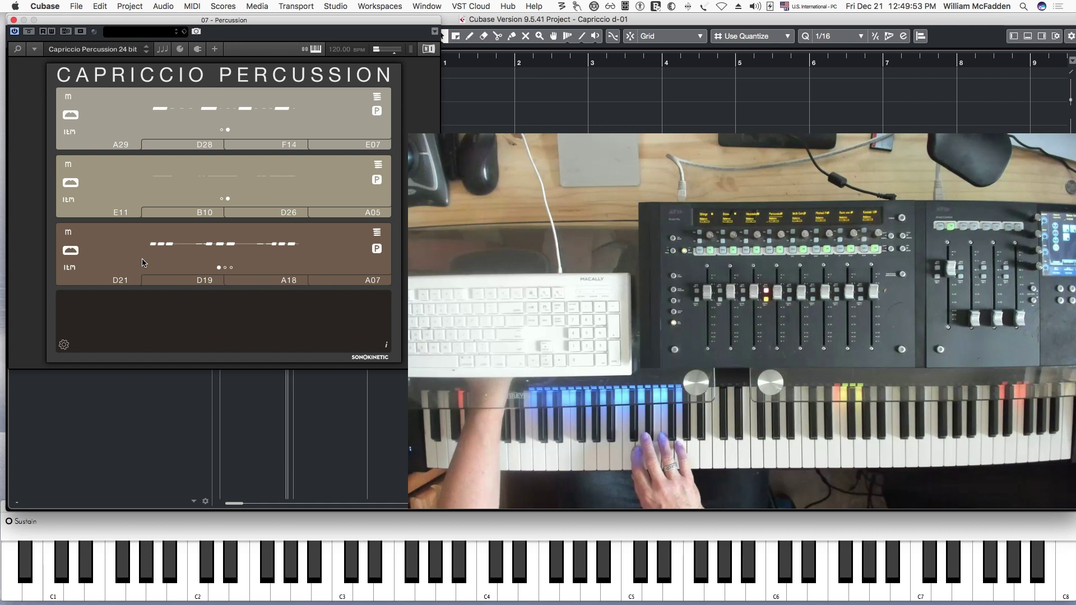
Audition mid percussion phrases, assign the fifth first-column phrase, B08, to the low field and view its score
{"action": "left_click", "coordinate": [228, 246]}
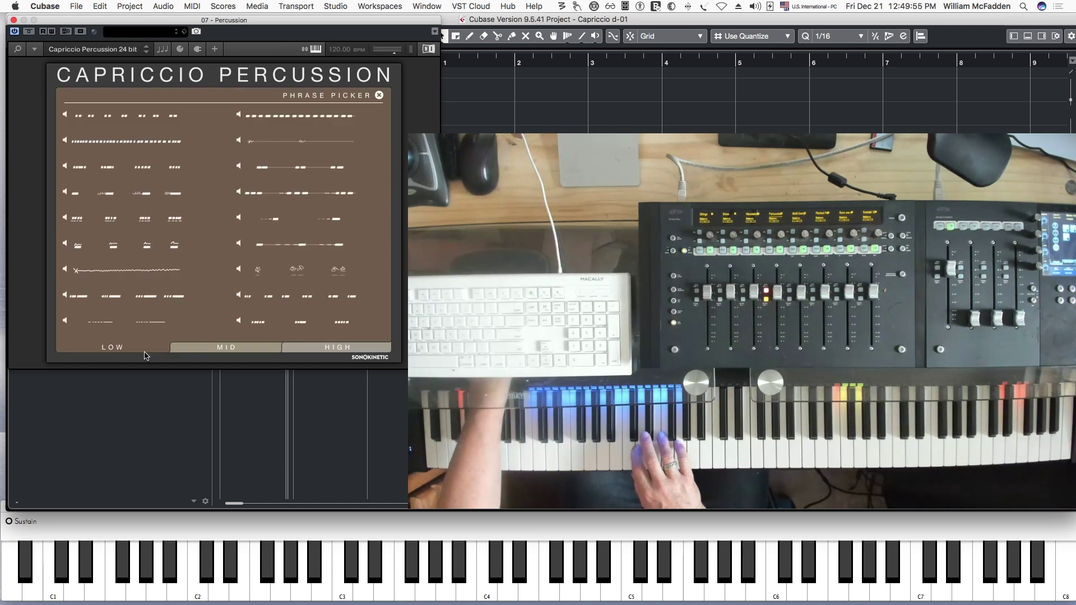
{"action": "left_click", "coordinate": [245, 349]}
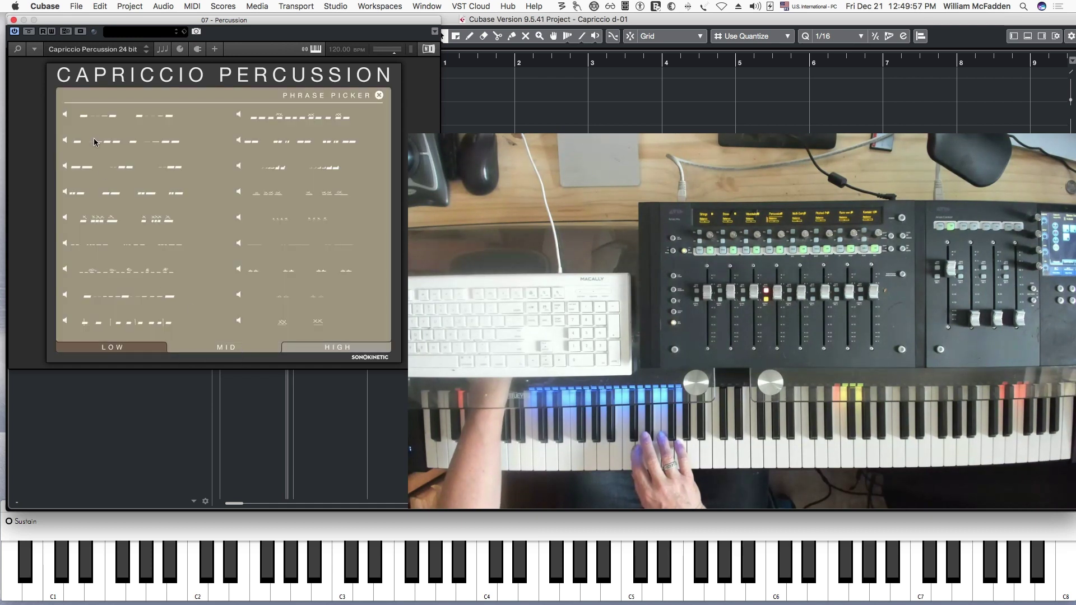
{"action": "left_click", "coordinate": [65, 115]}
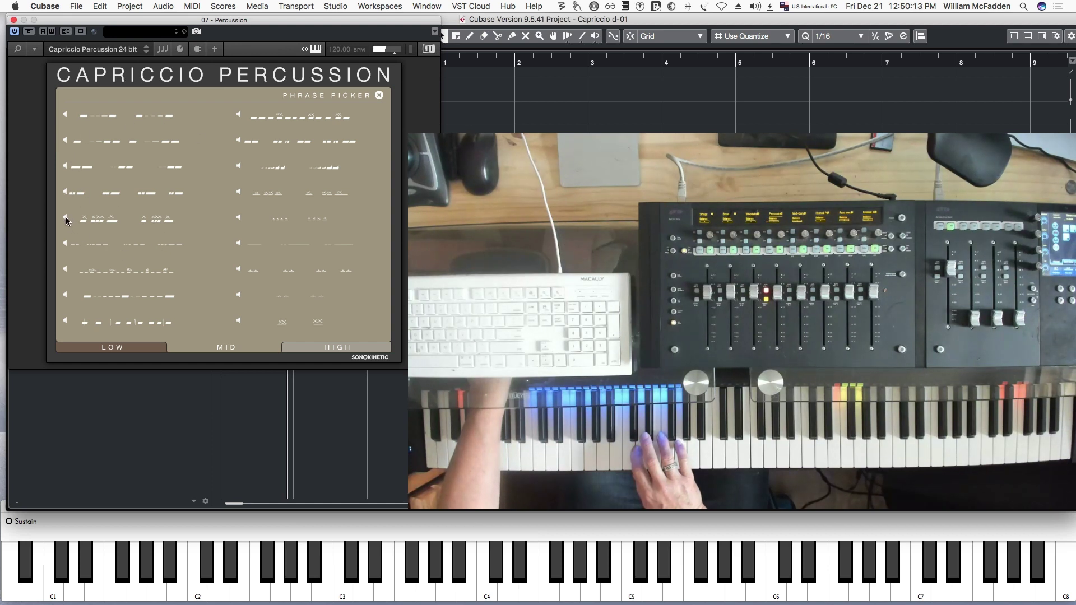
{"action": "left_click", "coordinate": [123, 218]}
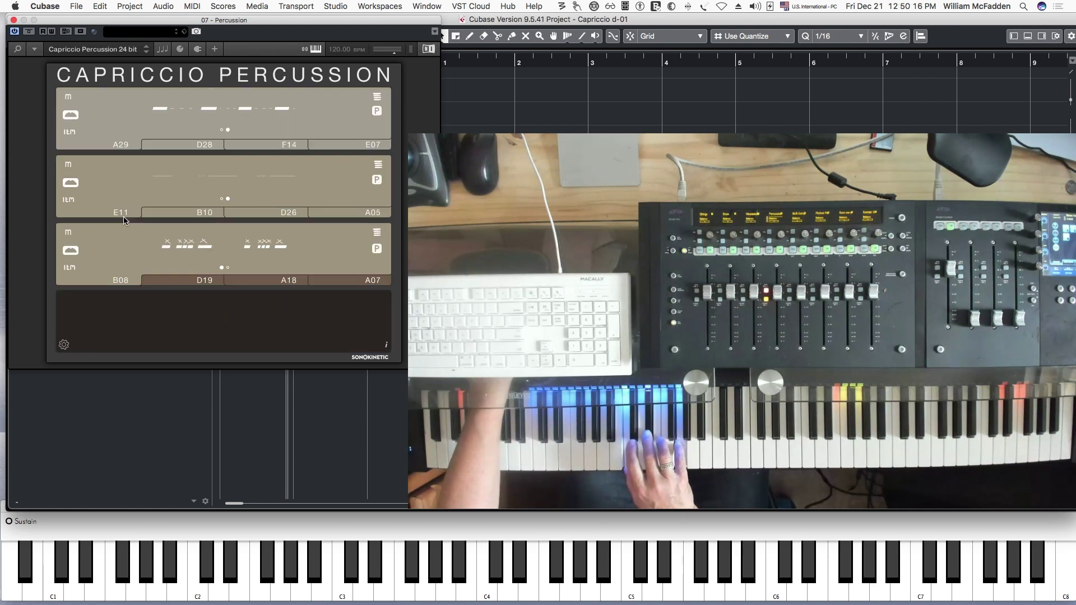
{"action": "left_click", "coordinate": [377, 233]}
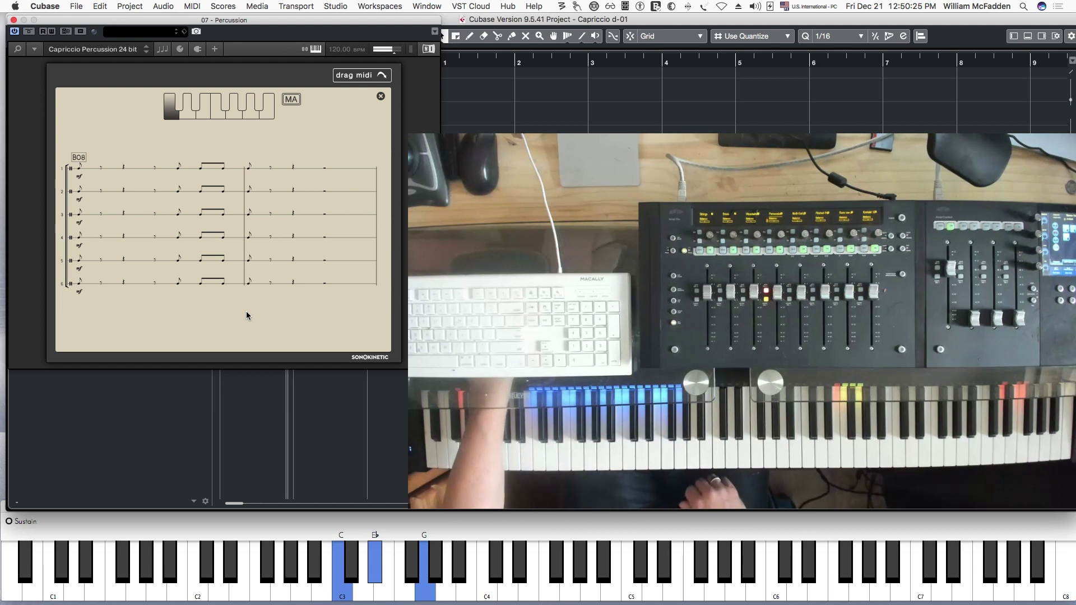
{"action": "left_click", "coordinate": [380, 96]}
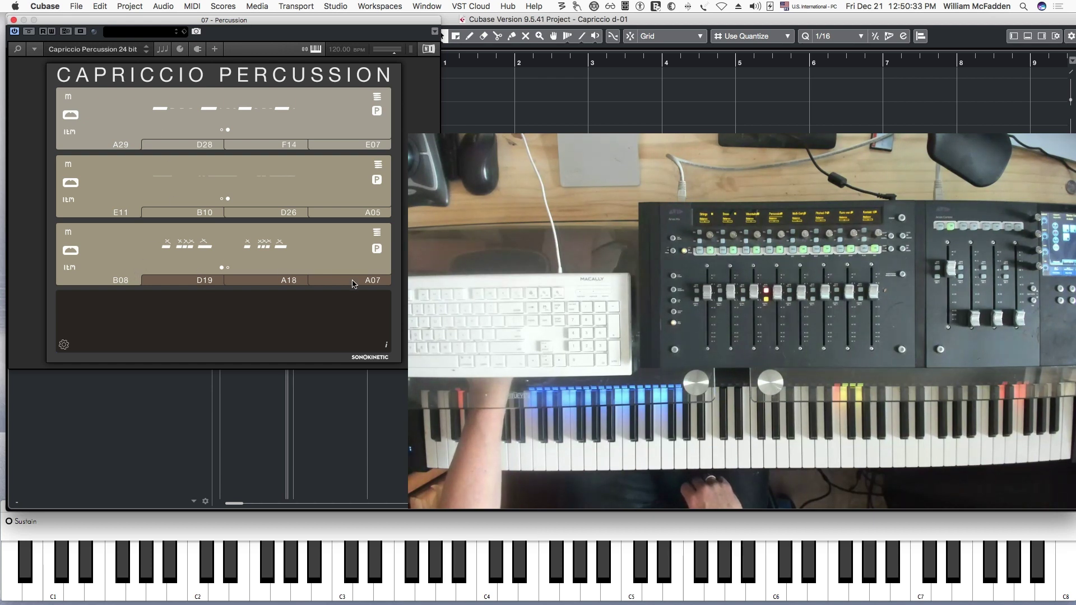
Audition high percussion phrases, assign the eighth second-column phrase, F01, to the low field and view its score
{"action": "left_click", "coordinate": [239, 248]}
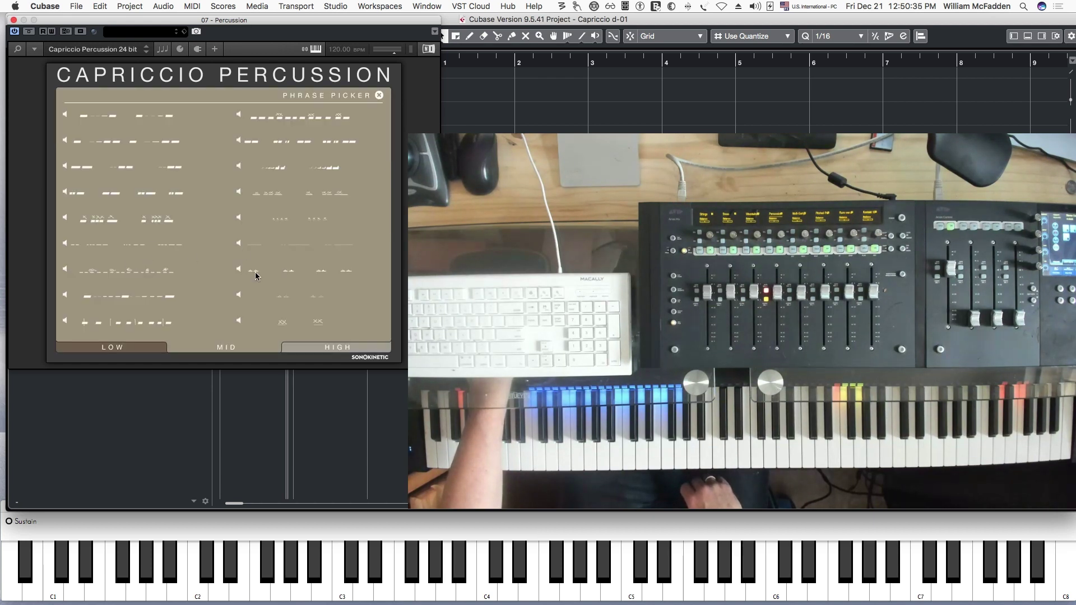
{"action": "left_click", "coordinate": [338, 348]}
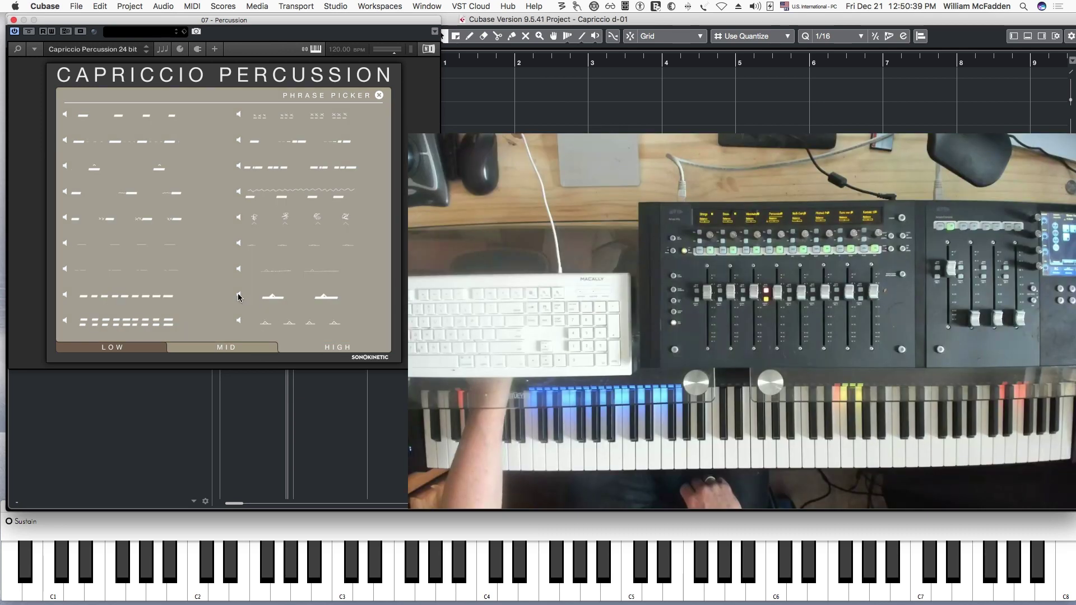
{"action": "left_click", "coordinate": [238, 296]}
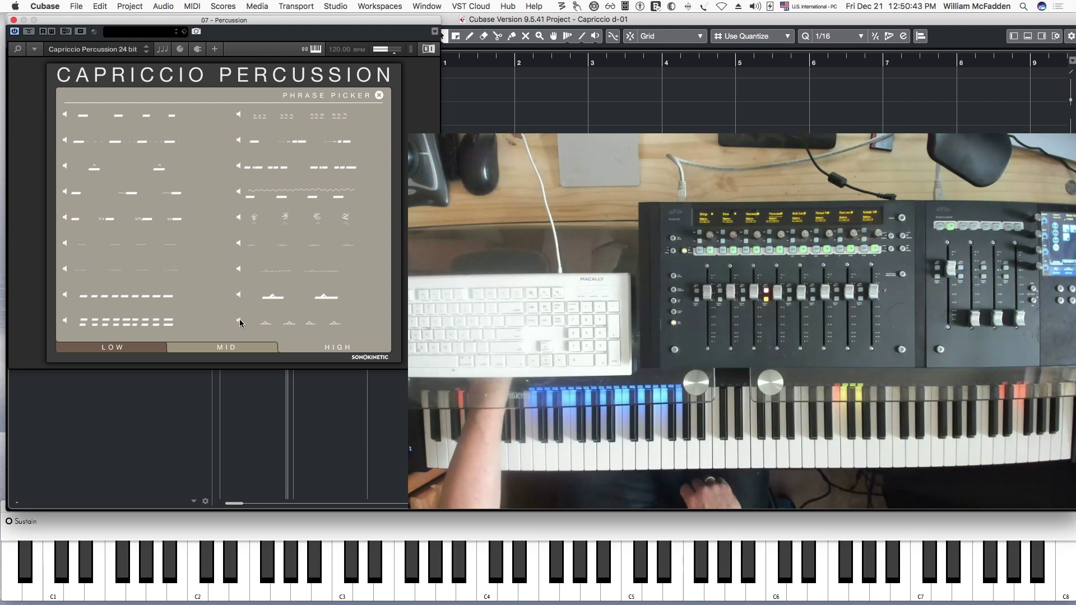
{"action": "left_click", "coordinate": [293, 298]}
{"action": "left_click", "coordinate": [376, 247]}
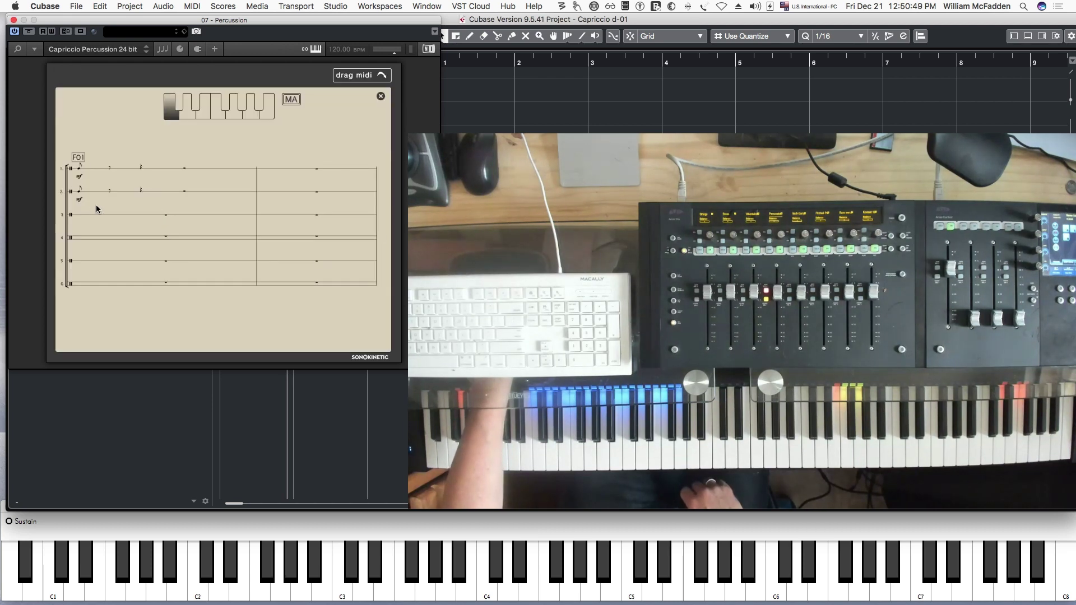
{"action": "left_click", "coordinate": [381, 97]}
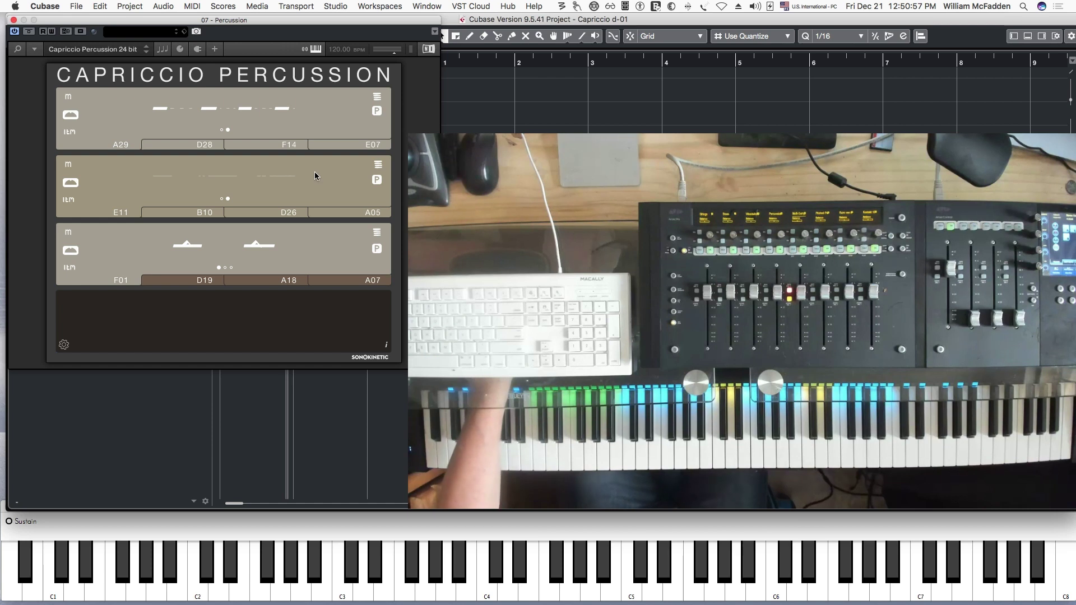
Close the Percussion instrument and open the instrument of the Multi-Sampled Percussion track
{"action": "key", "text": "super+w"}
{"action": "key", "text": "Down"}
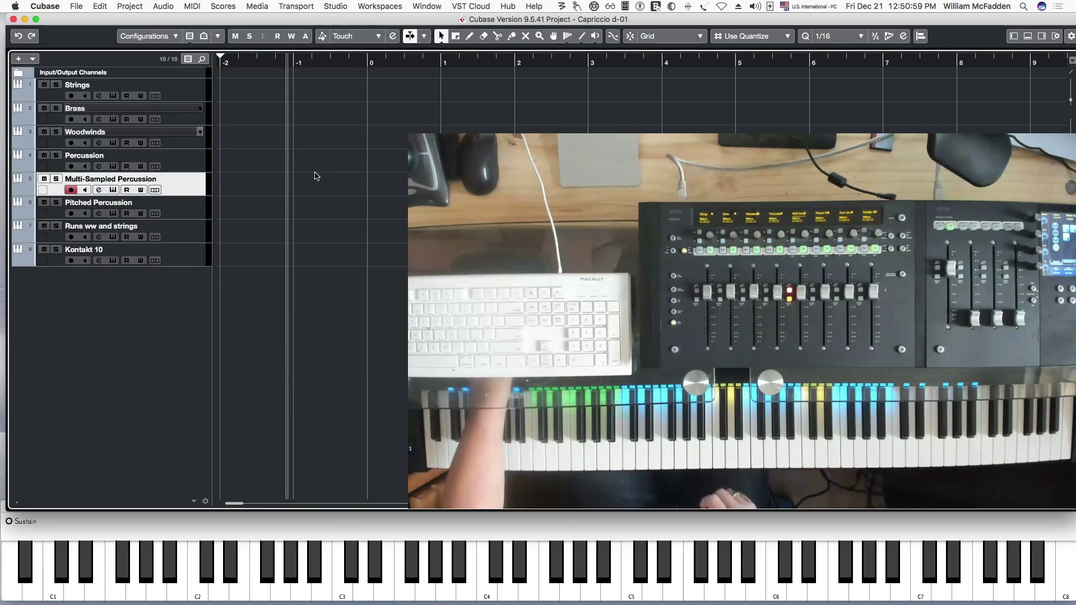
{"action": "key", "text": "Return"}
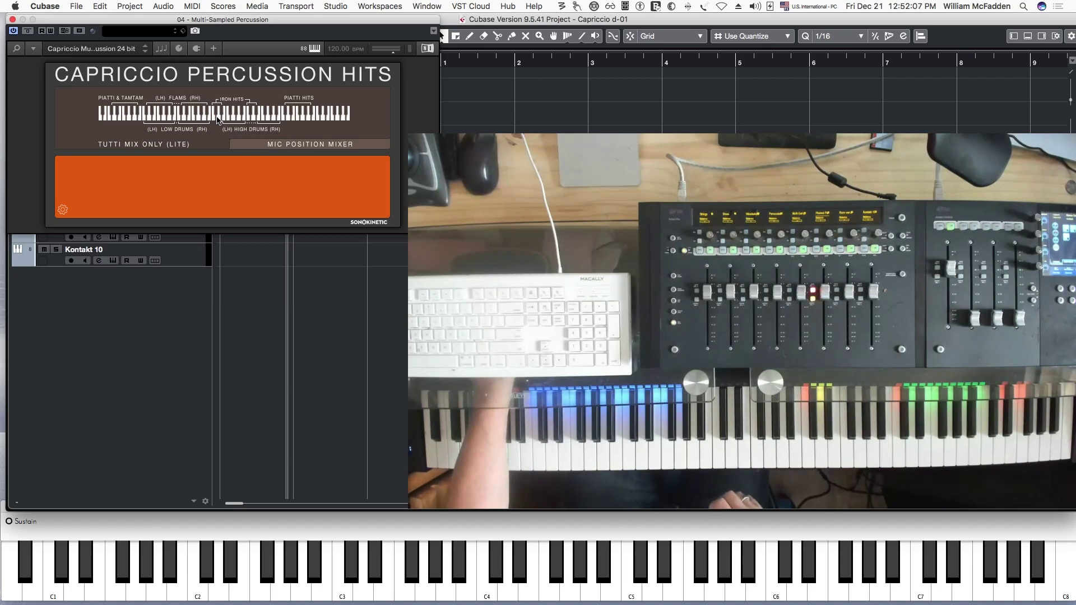
Close the Percussion Hits instrument and open the instrument of the Pitched Percussion track
{"action": "key", "text": "super+w"}
{"action": "key", "text": "Down"}
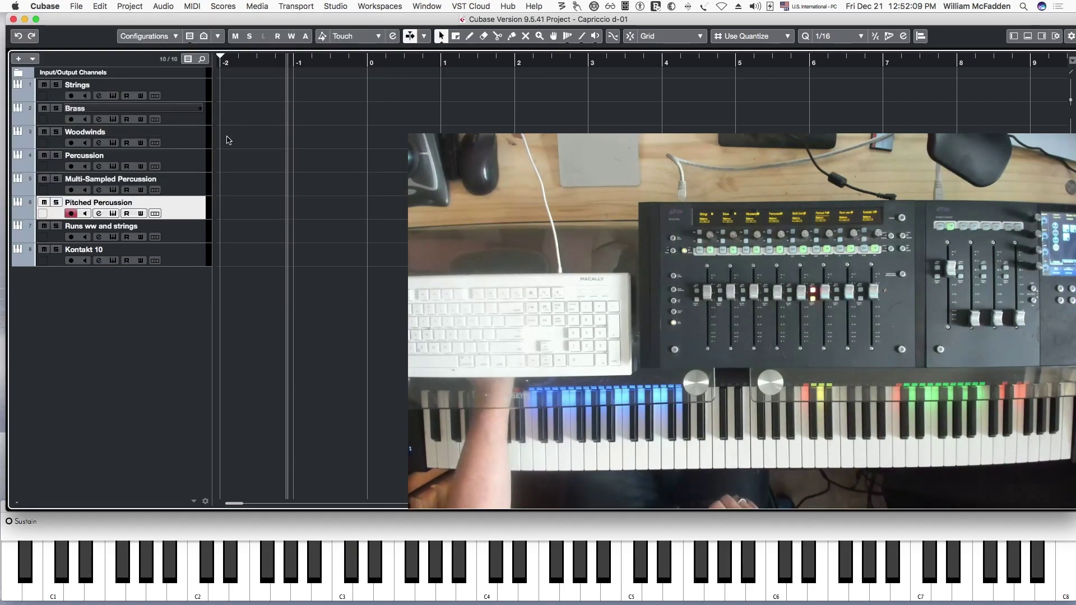
{"action": "key", "text": "e"}
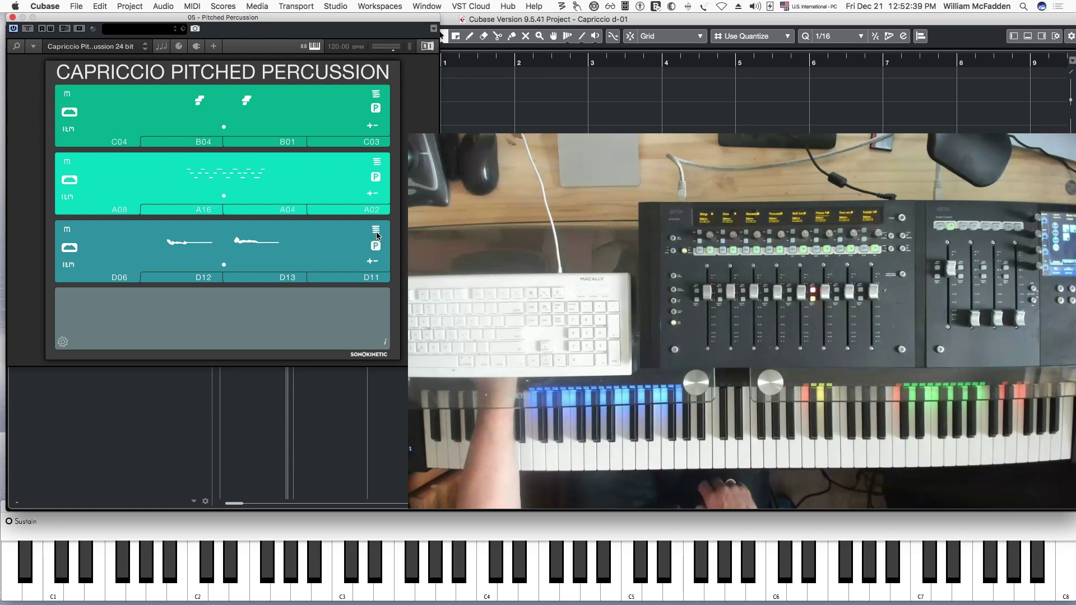
View the score of the low pitched percussion phrase D06, then close it and mute the high field
{"action": "left_click", "coordinate": [376, 231]}
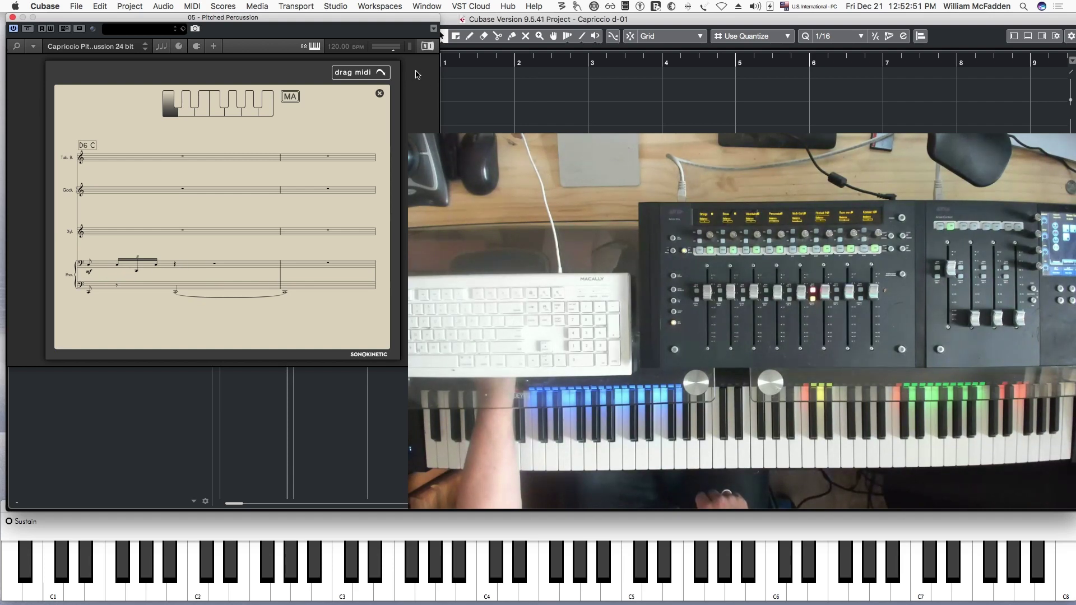
{"action": "left_click", "coordinate": [379, 94]}
{"action": "left_click", "coordinate": [67, 95]}
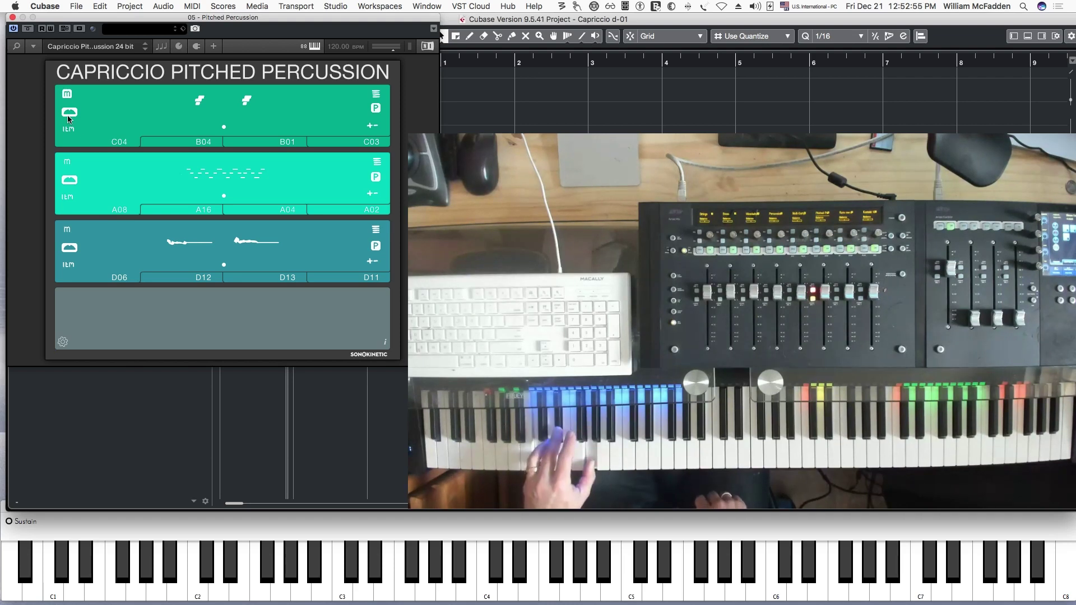
Mute the middle field, audition the first five piano phrases for the low field and assign the fifth, D05
{"action": "left_click", "coordinate": [68, 161]}
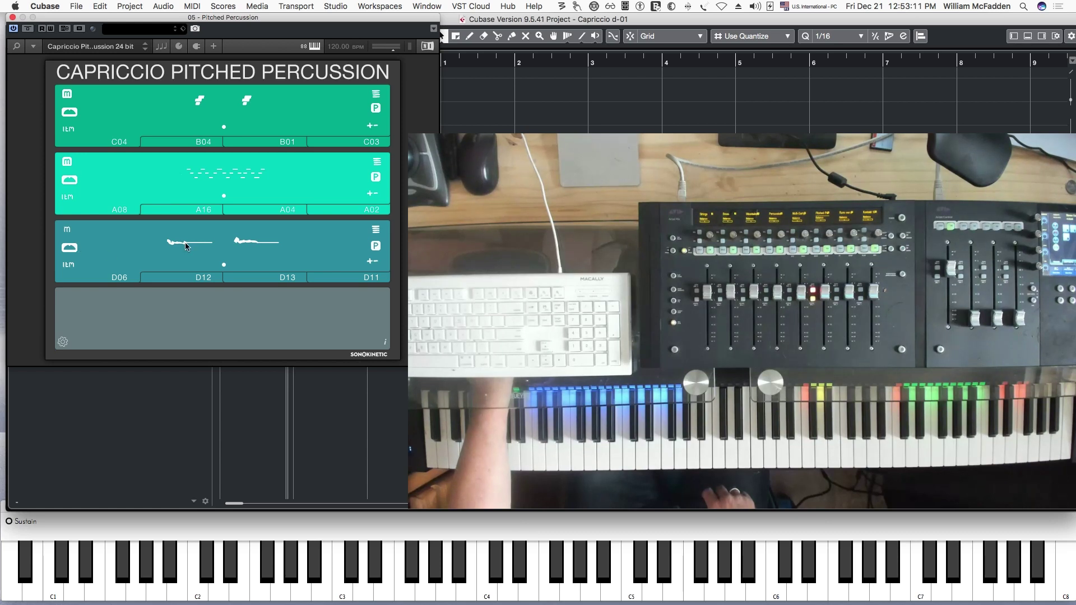
{"action": "left_click", "coordinate": [225, 247]}
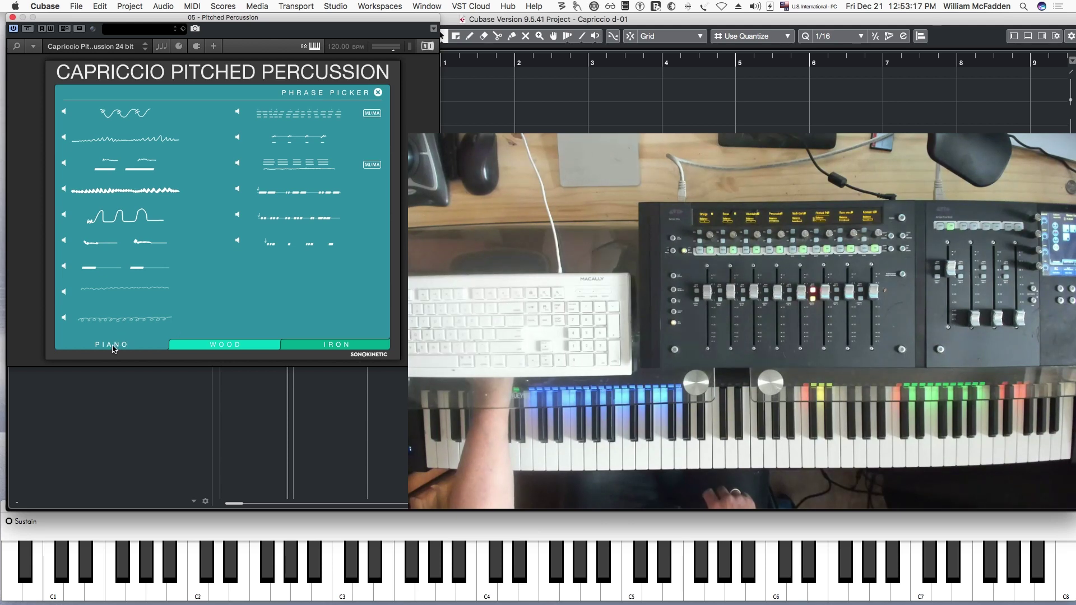
{"action": "left_click", "coordinate": [64, 113]}
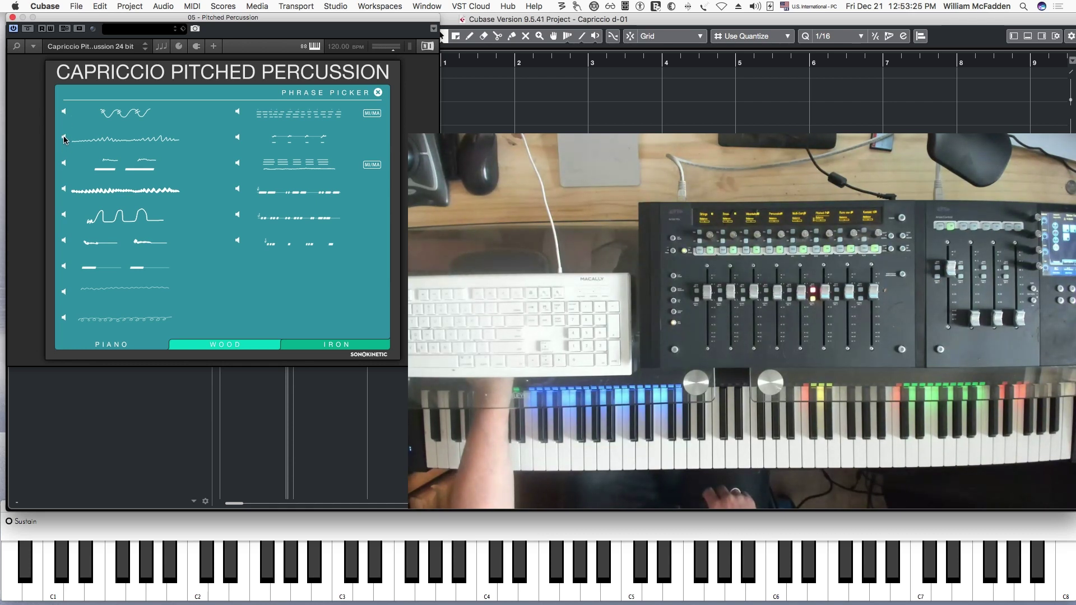
{"action": "left_click", "coordinate": [64, 139]}
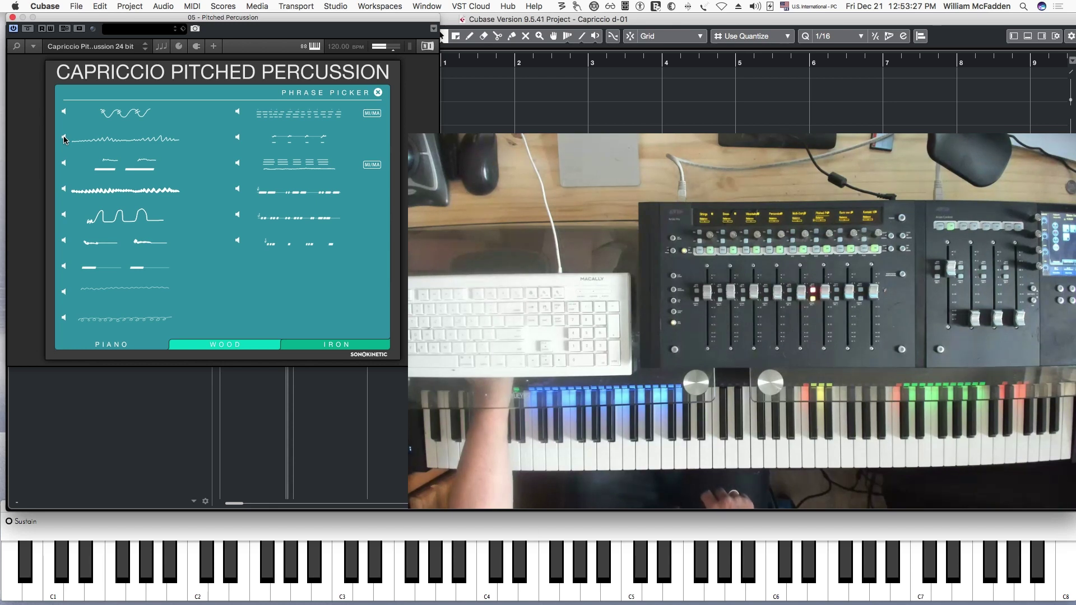
{"action": "left_click", "coordinate": [63, 164]}
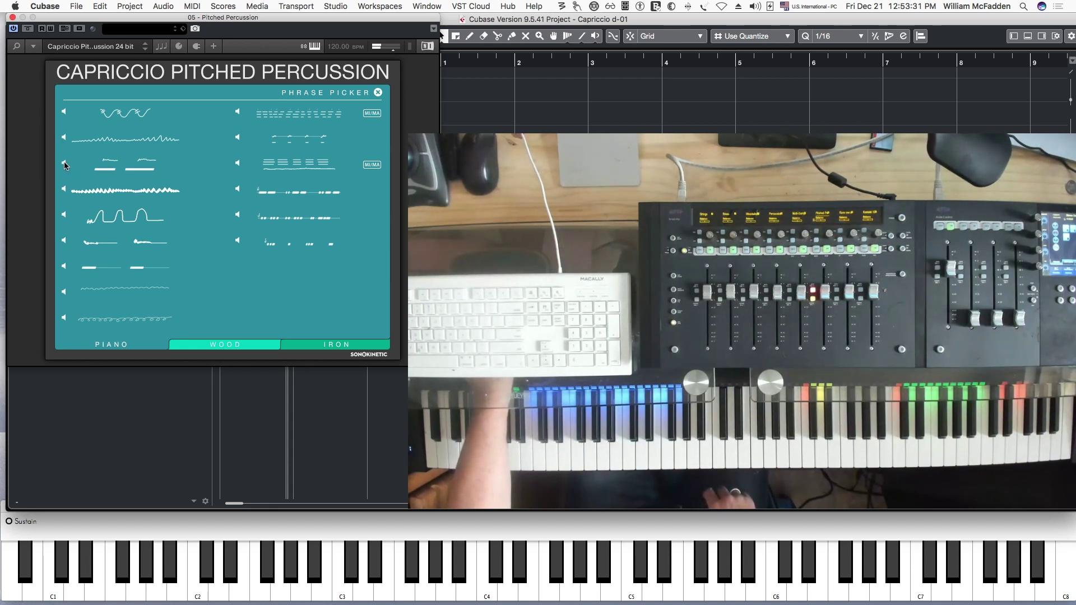
{"action": "left_click", "coordinate": [63, 188]}
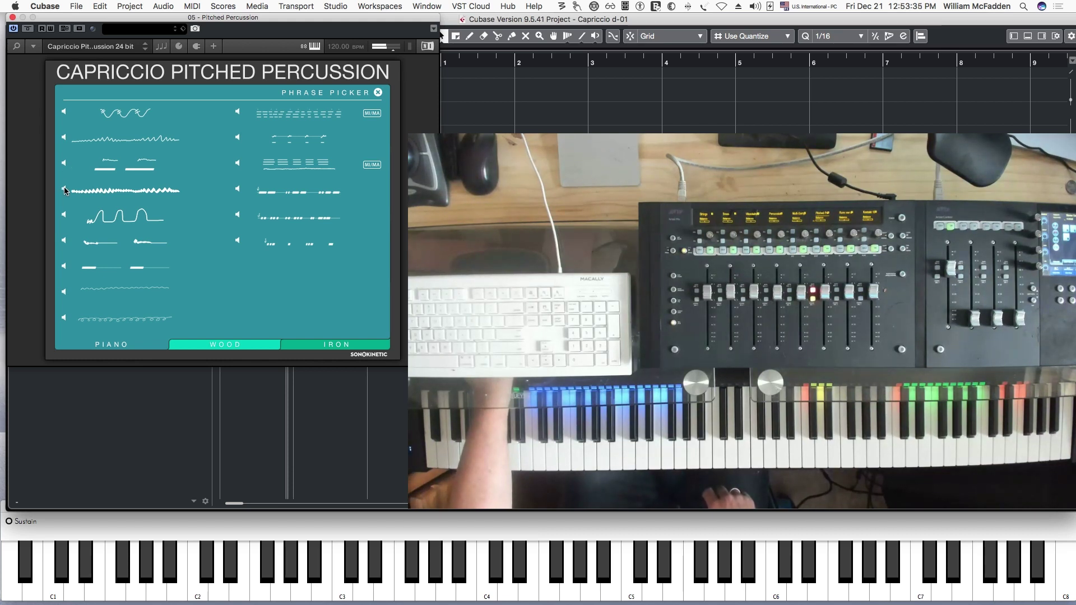
{"action": "left_click", "coordinate": [63, 214]}
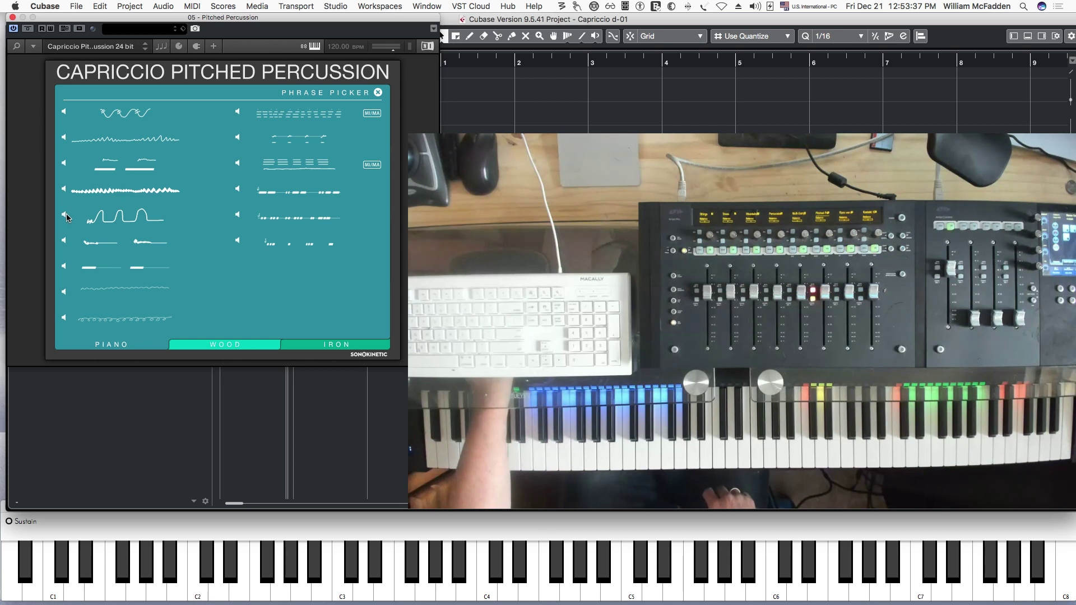
{"action": "left_click", "coordinate": [66, 217]}
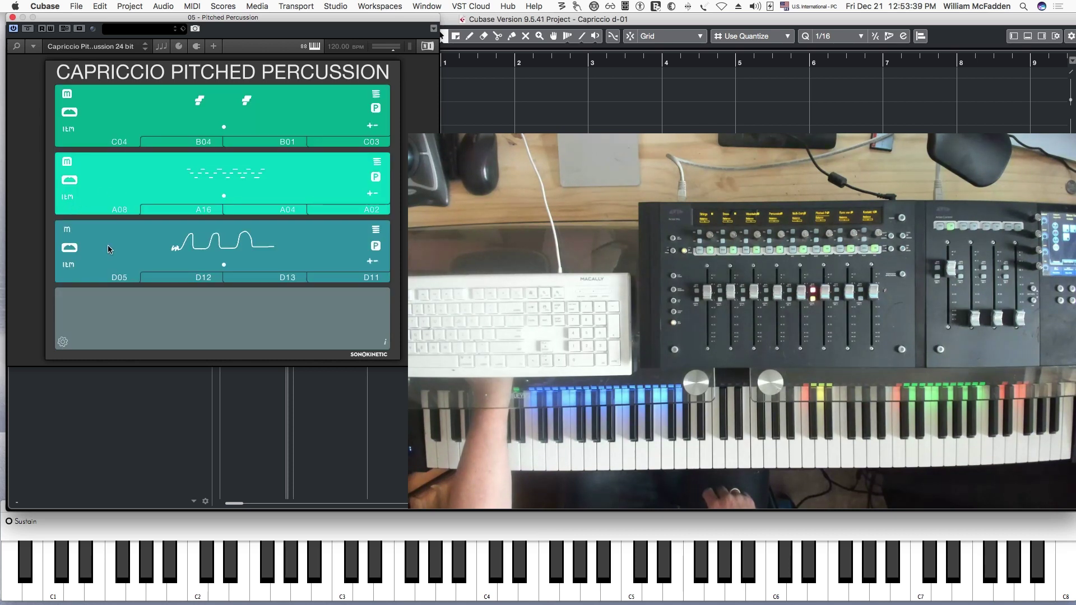
Audition more first-column piano phrases, assign the eighth, D08, to the low field, then view and close its score
{"action": "left_click", "coordinate": [196, 253]}
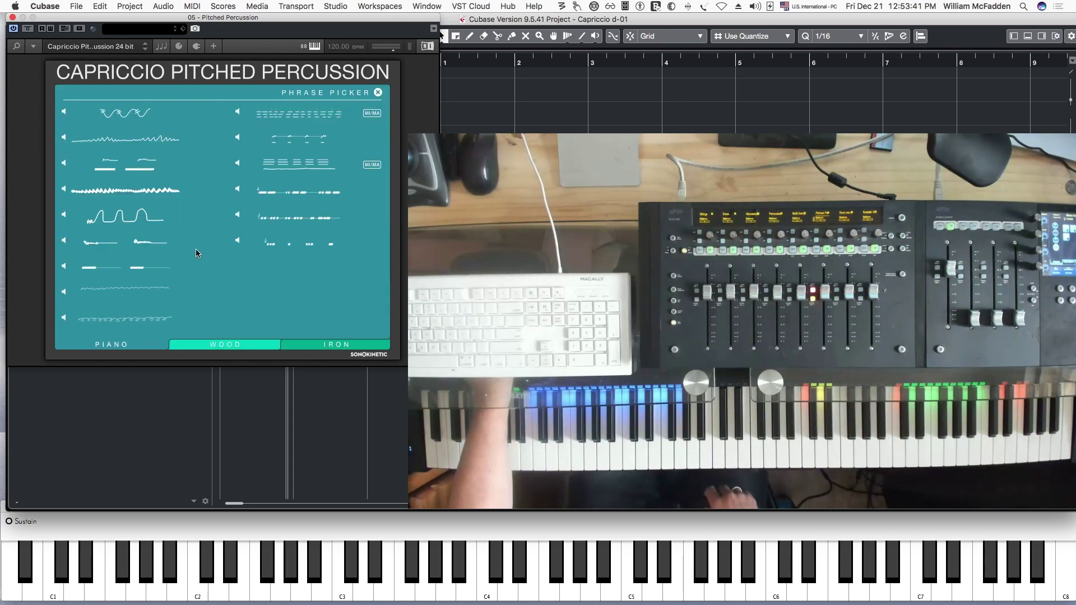
{"action": "left_click", "coordinate": [64, 214]}
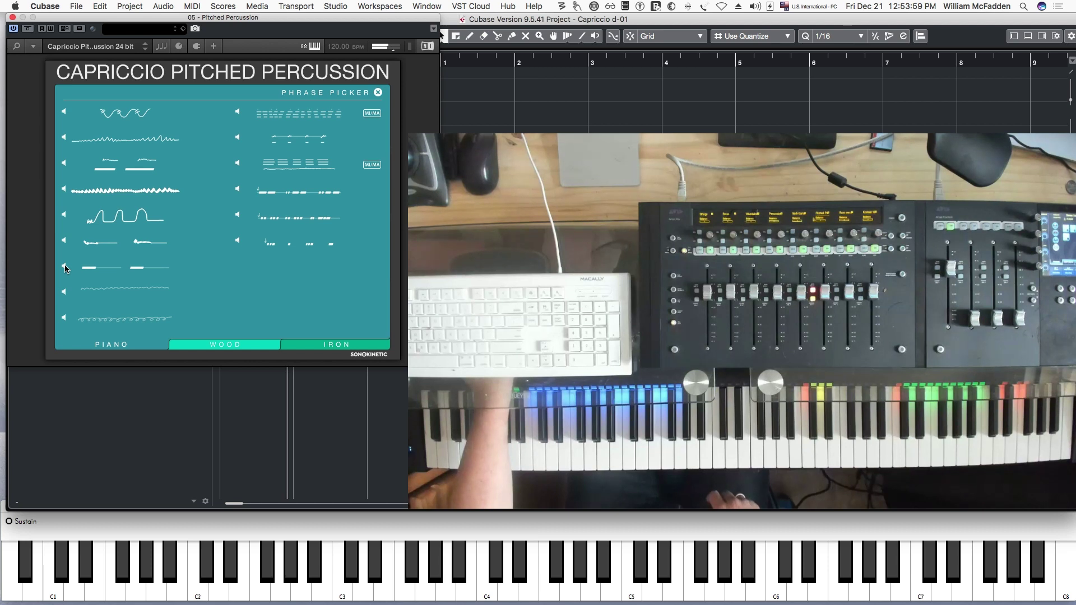
{"action": "left_click", "coordinate": [64, 293]}
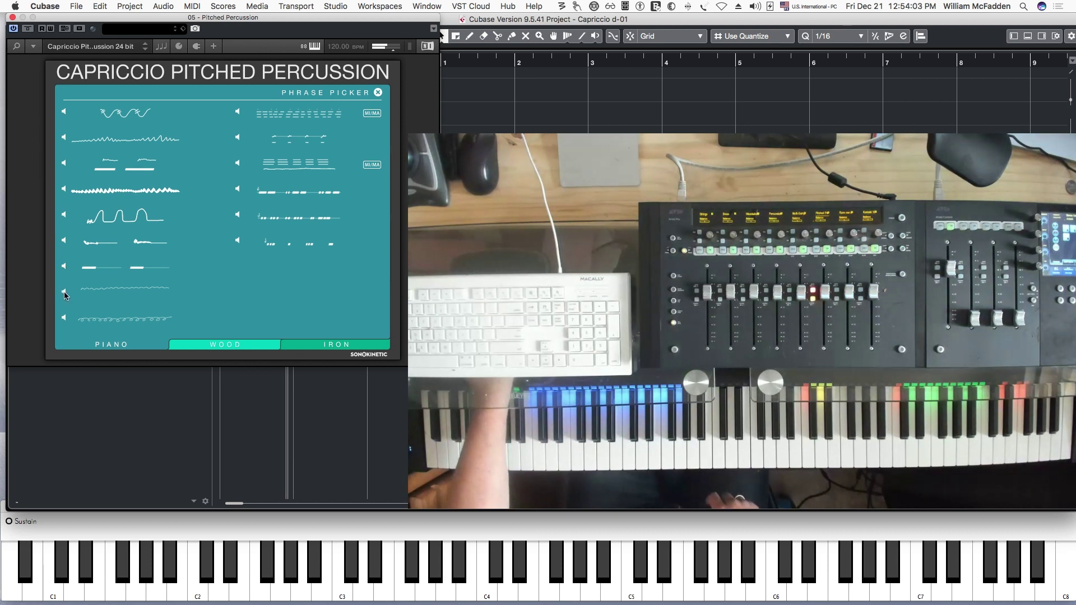
{"action": "left_click", "coordinate": [128, 292]}
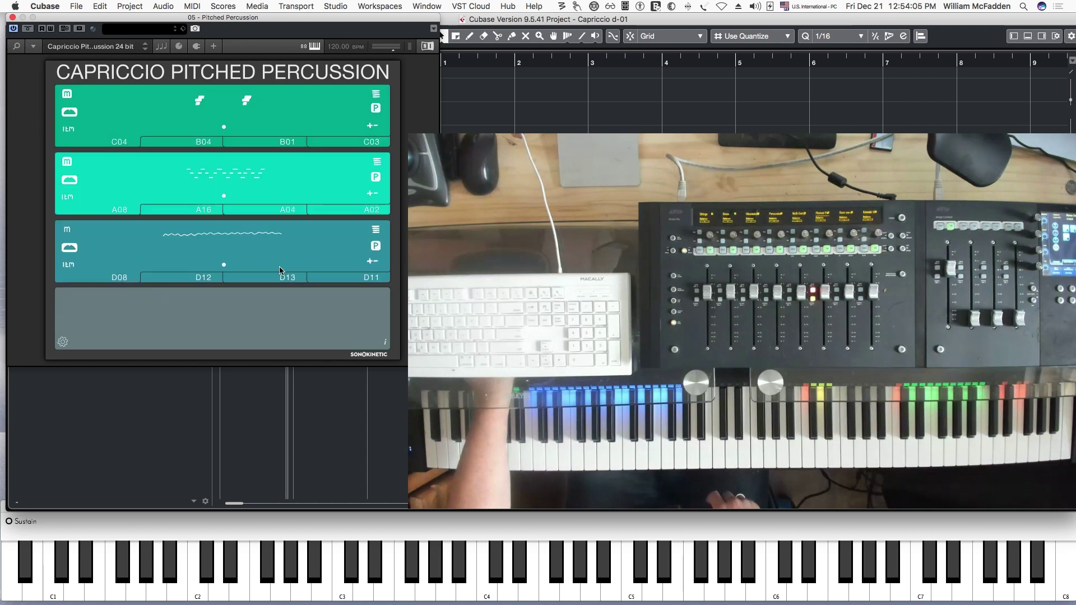
{"action": "left_click", "coordinate": [376, 234]}
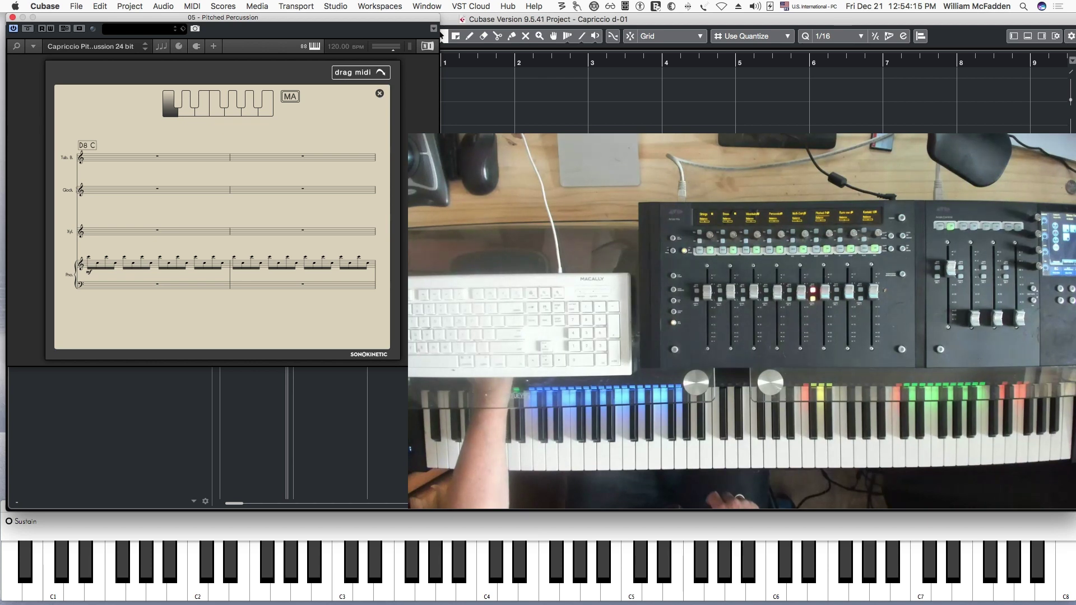
{"action": "left_click", "coordinate": [377, 93]}
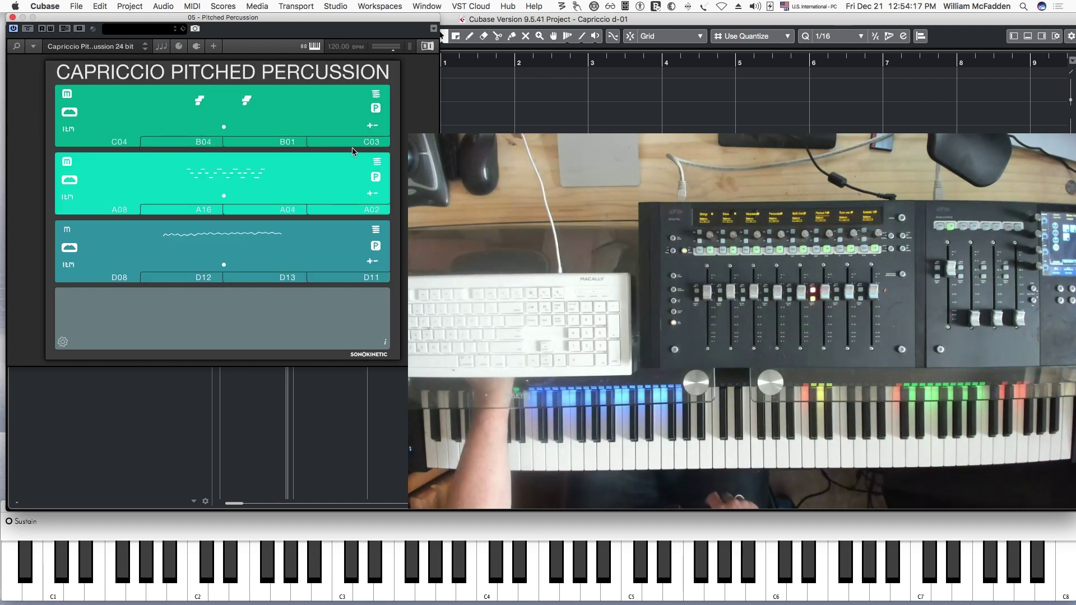
Audition the upper second-column piano phrases in the low field's phrase picker
{"action": "left_click", "coordinate": [217, 234]}
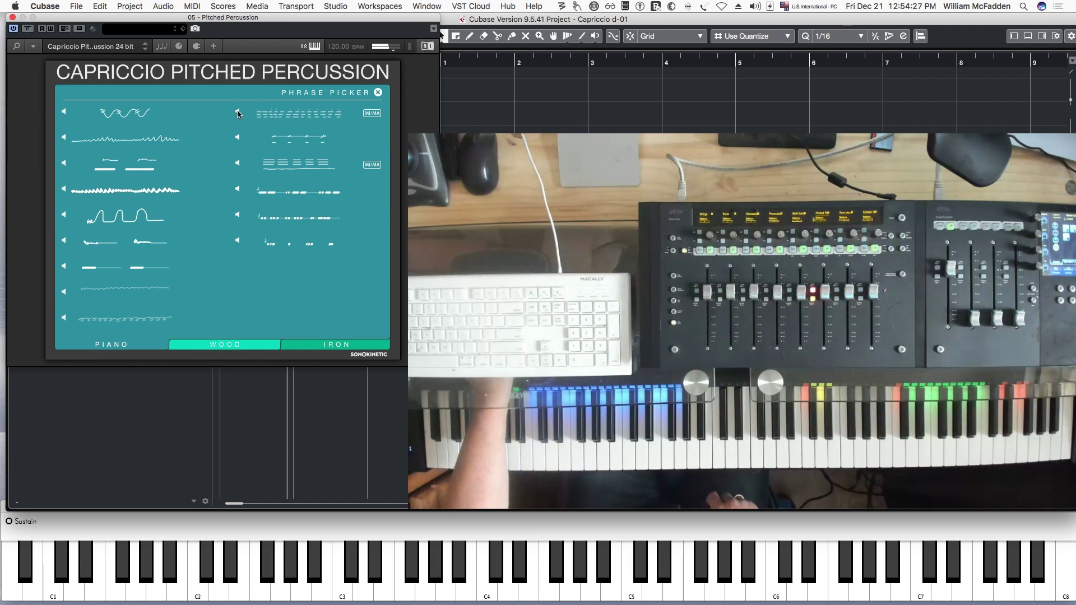
{"action": "left_click", "coordinate": [238, 138]}
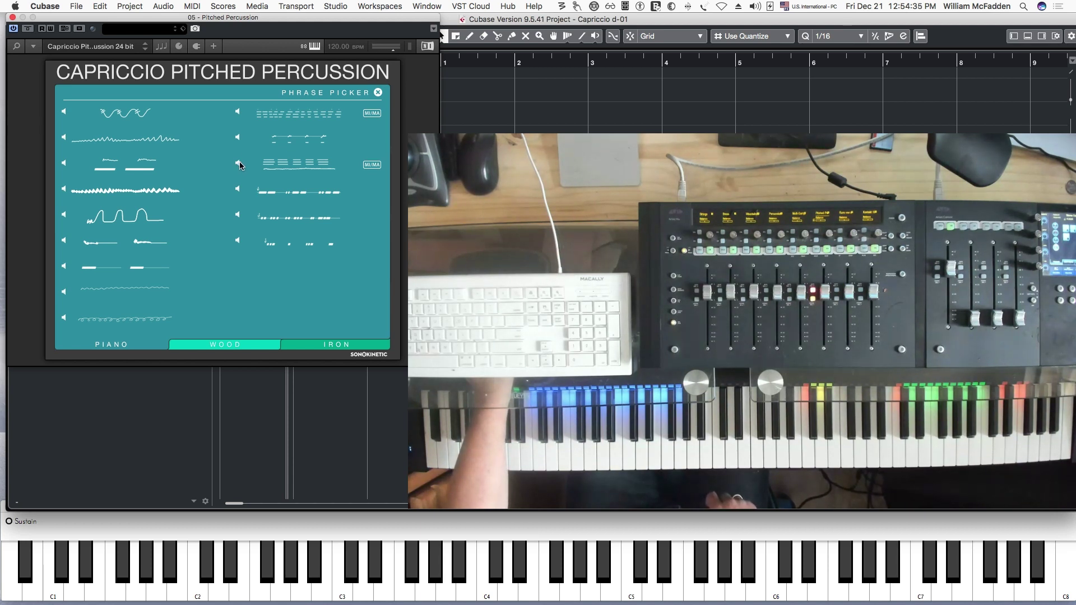
{"action": "left_click", "coordinate": [238, 163]}
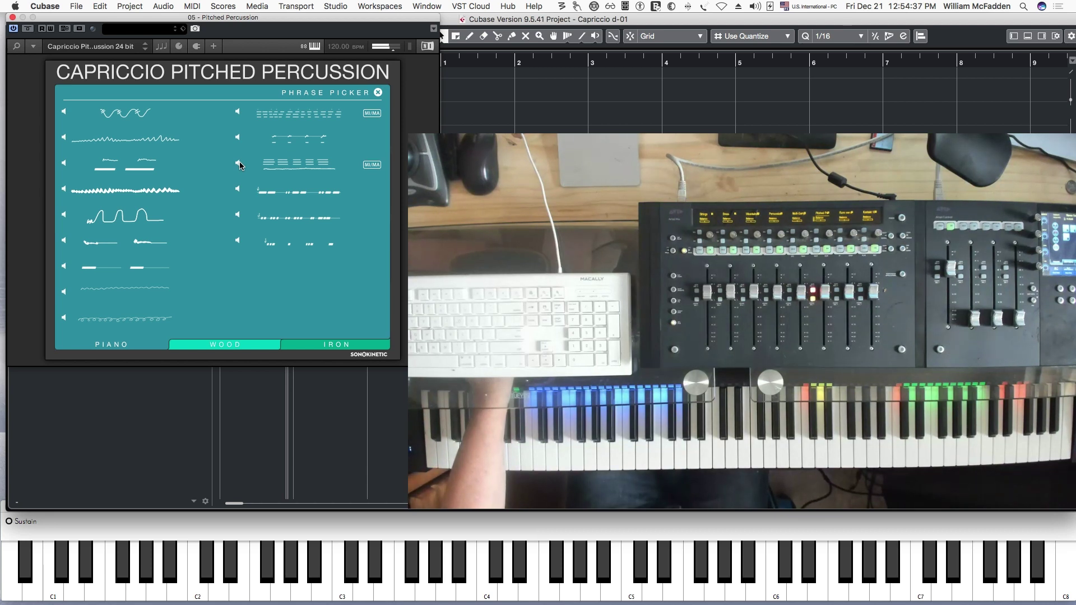
{"action": "left_click", "coordinate": [239, 191]}
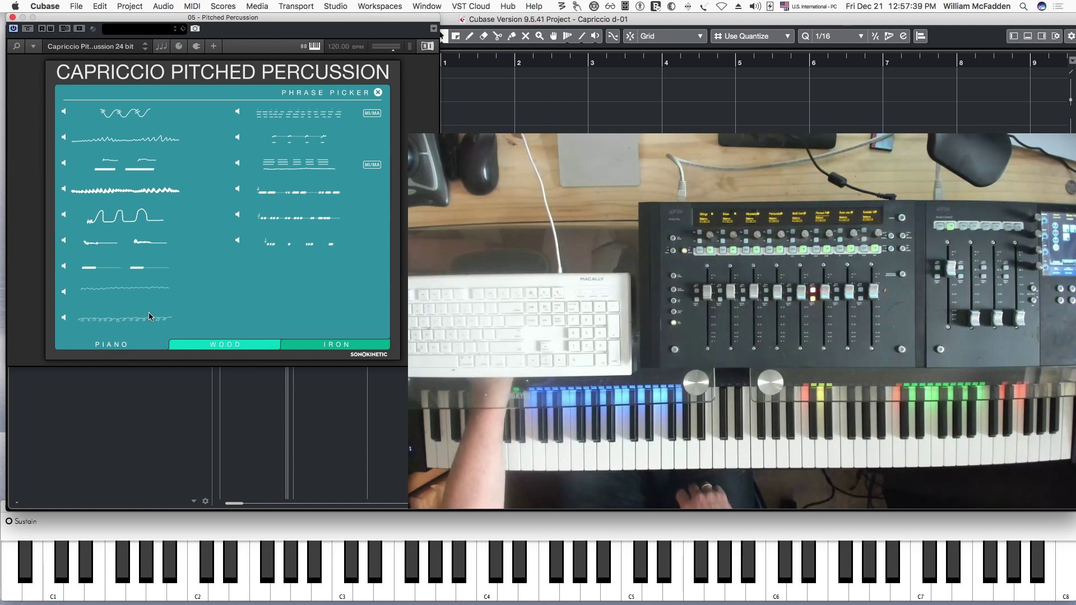
Audition the sixth and ninth first-column wood phrases and the first second-column wood phrase
{"action": "left_click", "coordinate": [212, 345]}
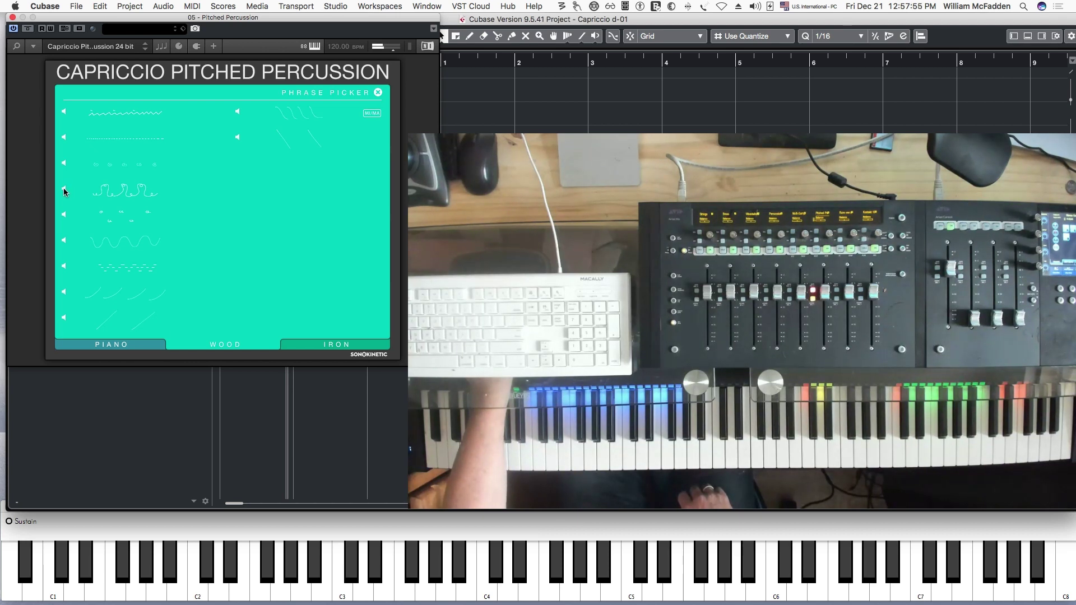
{"action": "left_click", "coordinate": [64, 241]}
{"action": "left_click", "coordinate": [63, 319]}
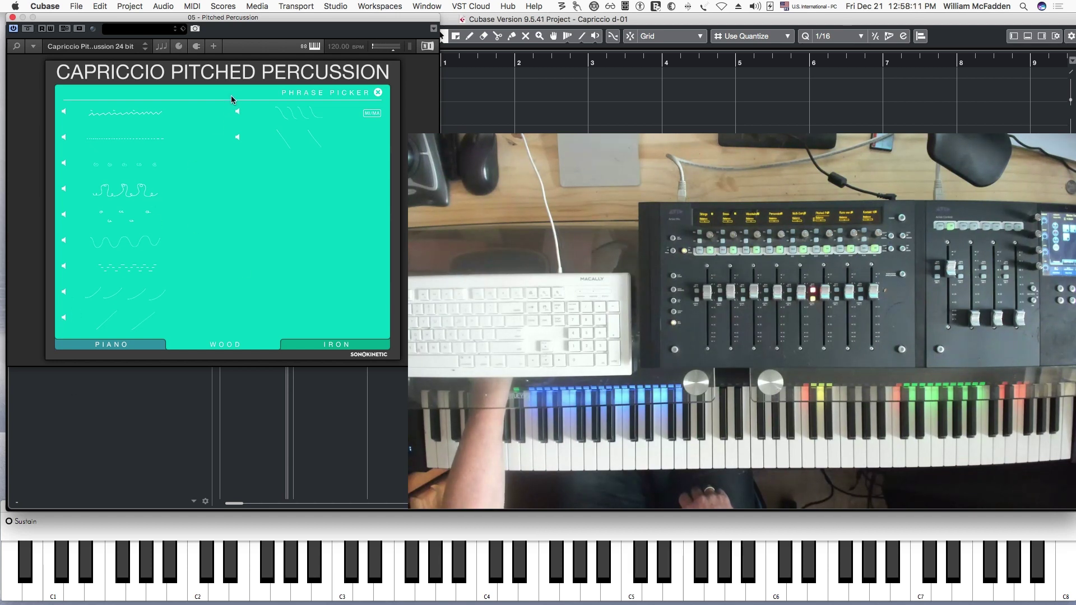
{"action": "left_click", "coordinate": [238, 110]}
Audition the first three iron phrases, assign the third, B03, to the low field, then view and close its score
{"action": "left_click", "coordinate": [337, 346]}
{"action": "left_click", "coordinate": [64, 112]}
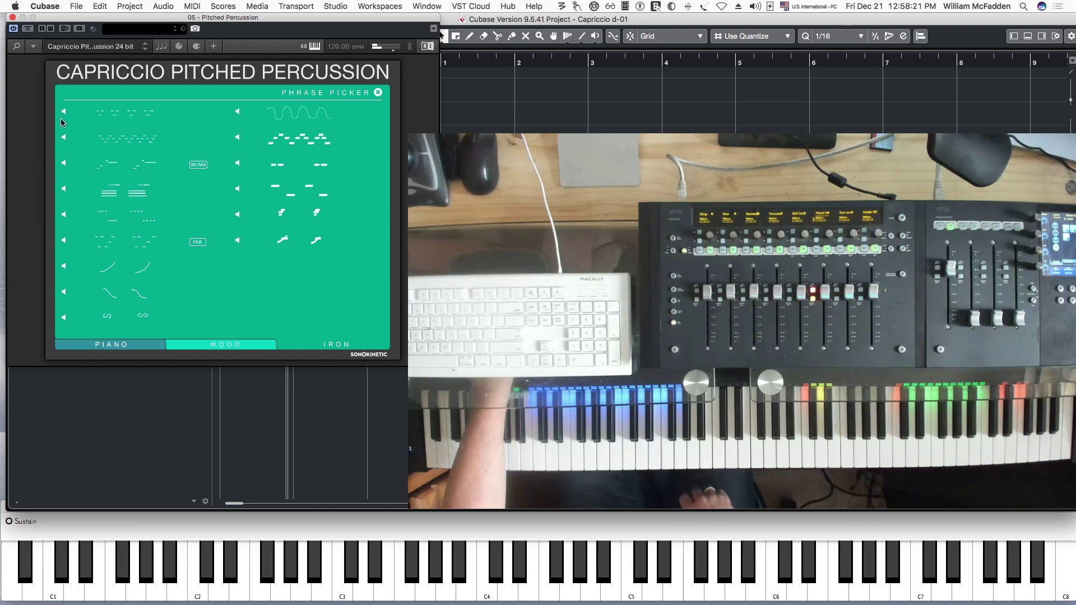
{"action": "left_click", "coordinate": [64, 140]}
{"action": "left_click", "coordinate": [64, 164]}
{"action": "left_click", "coordinate": [125, 163]}
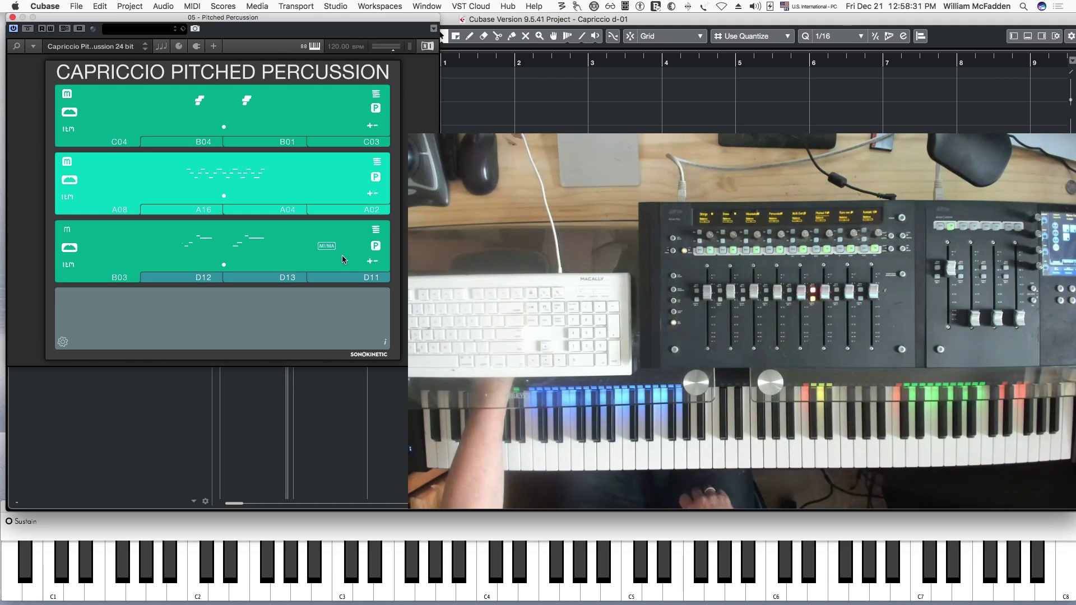
{"action": "left_click", "coordinate": [376, 231]}
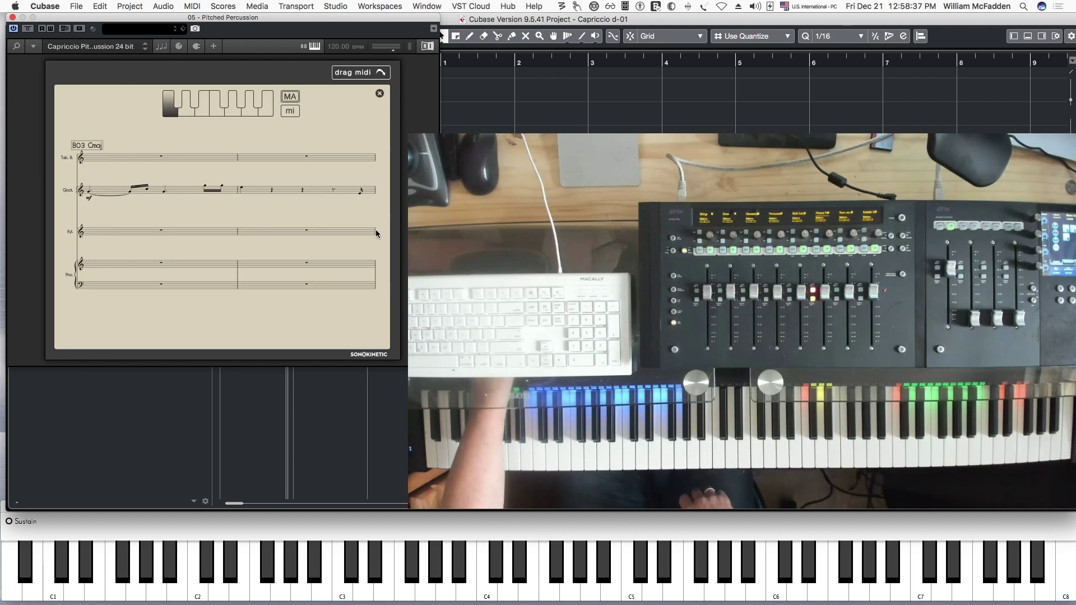
{"action": "left_click", "coordinate": [375, 93]}
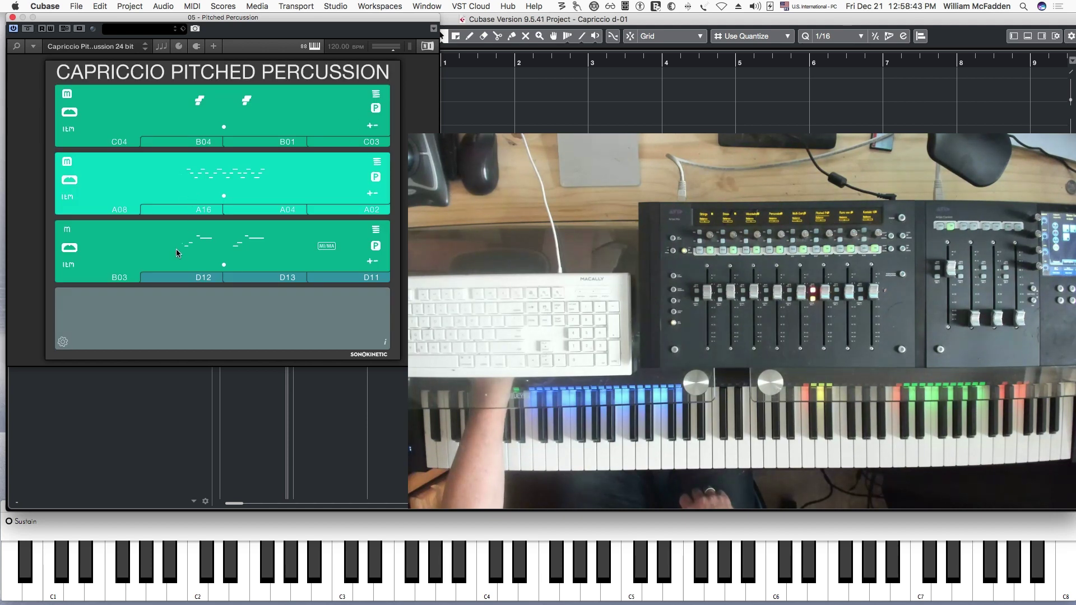
Audition the third, fourth and seventh iron phrases, assign the seventh, B07, to the low field, then view and close its score
{"action": "left_click", "coordinate": [208, 242]}
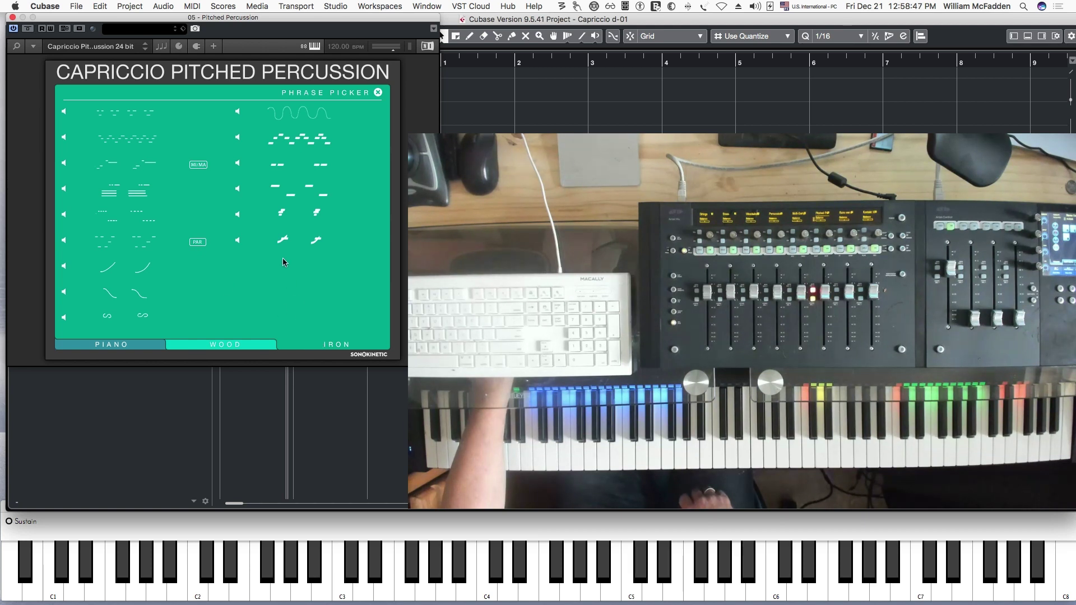
{"action": "left_click", "coordinate": [65, 162]}
{"action": "left_click", "coordinate": [65, 192]}
{"action": "left_click", "coordinate": [64, 269]}
{"action": "left_click", "coordinate": [108, 269]}
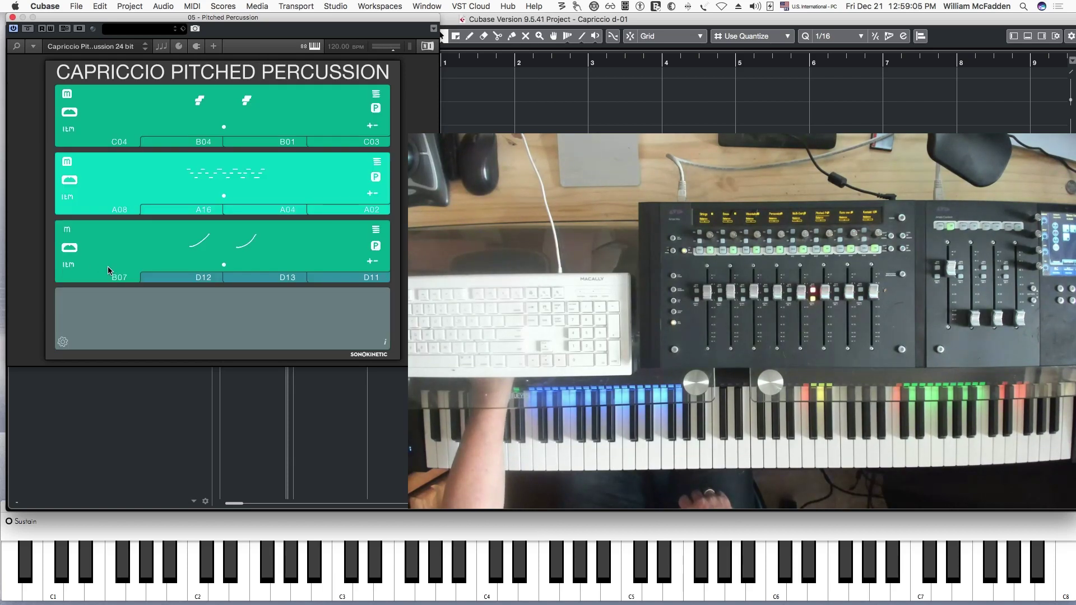
{"action": "left_click", "coordinate": [376, 231]}
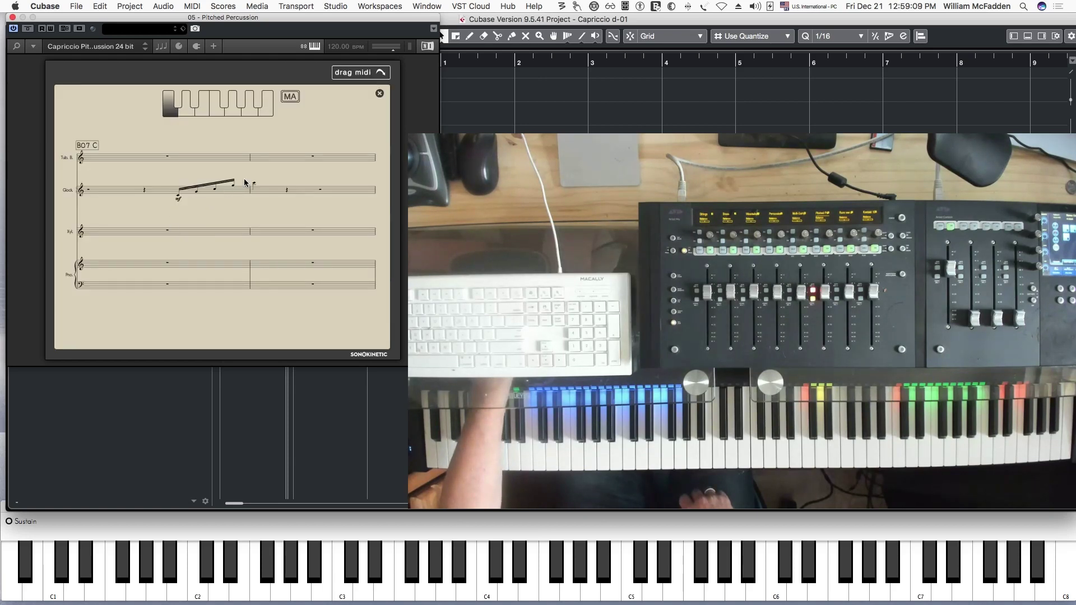
{"action": "left_click", "coordinate": [377, 92]}
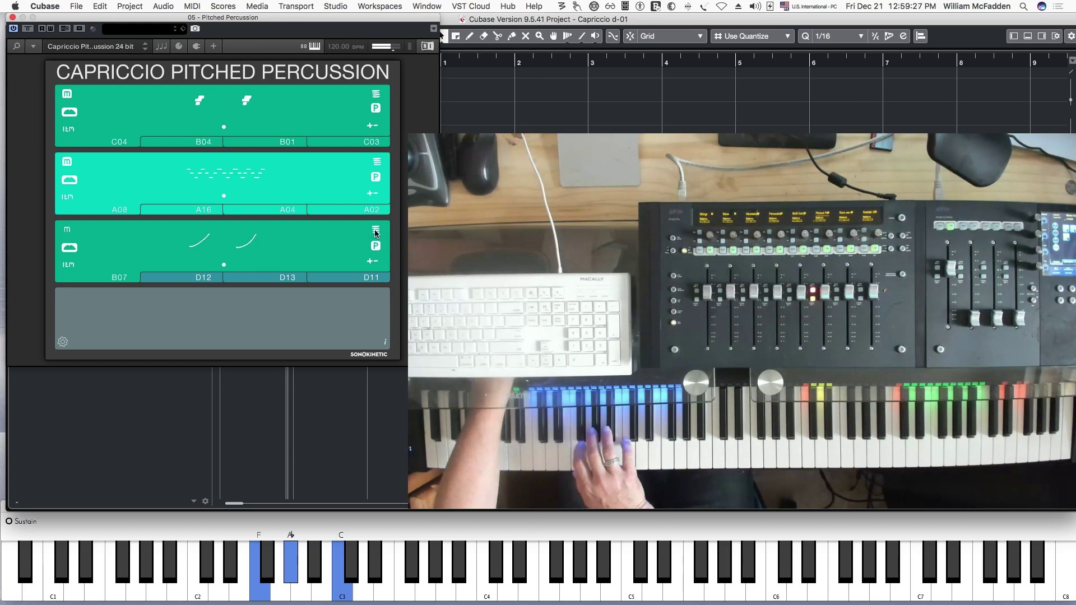
Audition the seventh and eighth first-column iron phrases and the first second-column iron phrase for the low field
{"action": "left_click", "coordinate": [251, 244]}
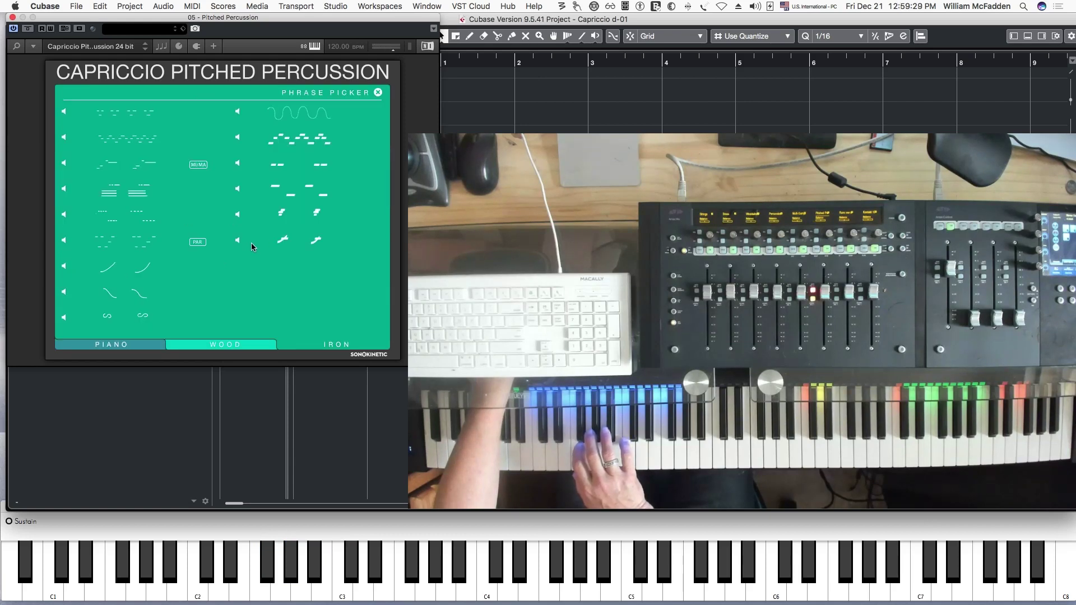
{"action": "left_click", "coordinate": [64, 268]}
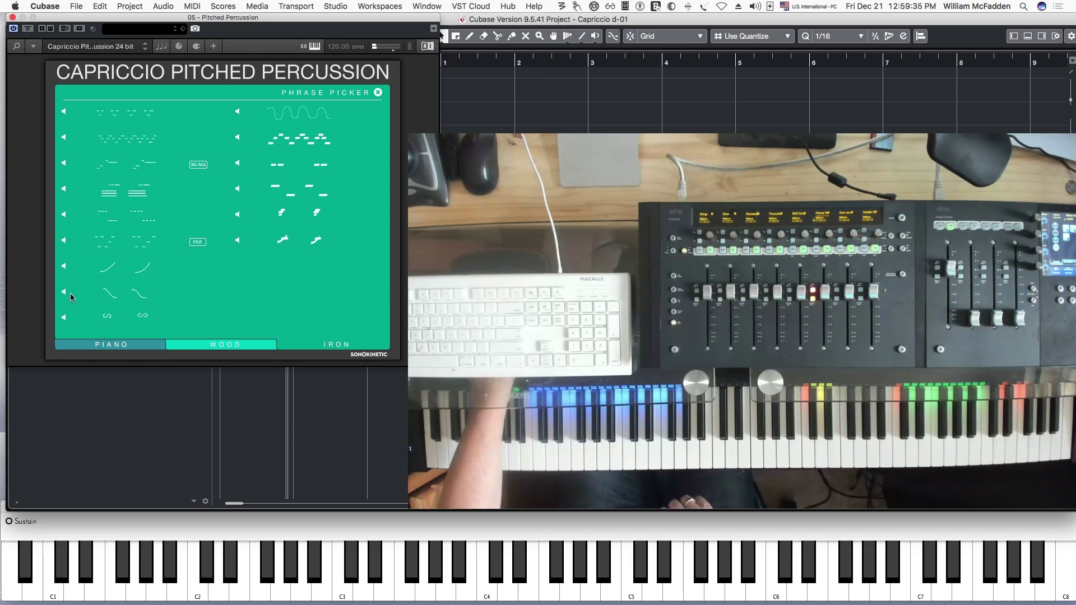
{"action": "left_click", "coordinate": [64, 292]}
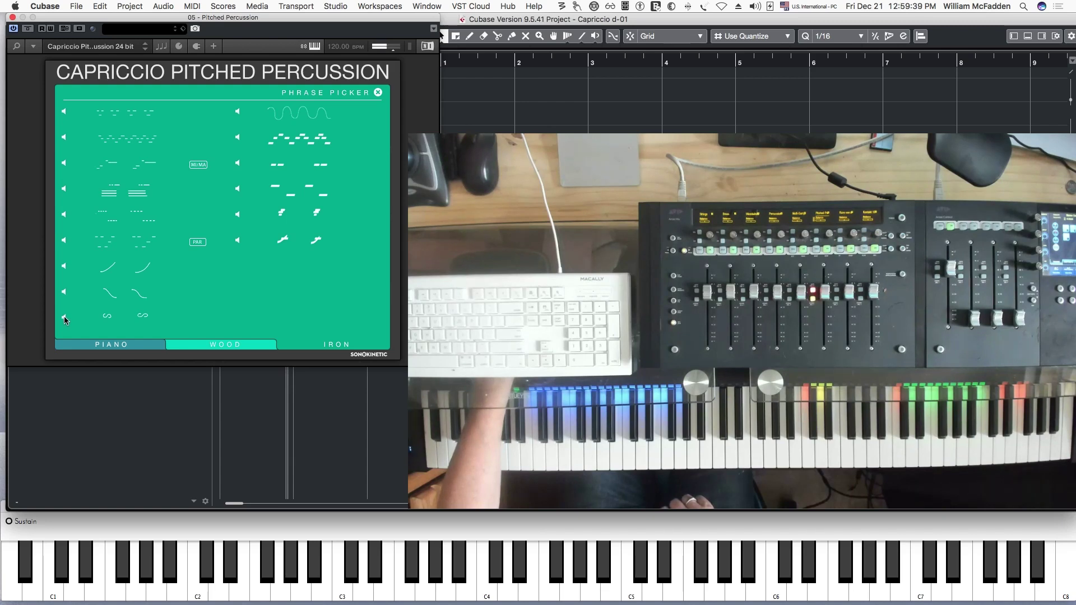
{"action": "left_click", "coordinate": [237, 113]}
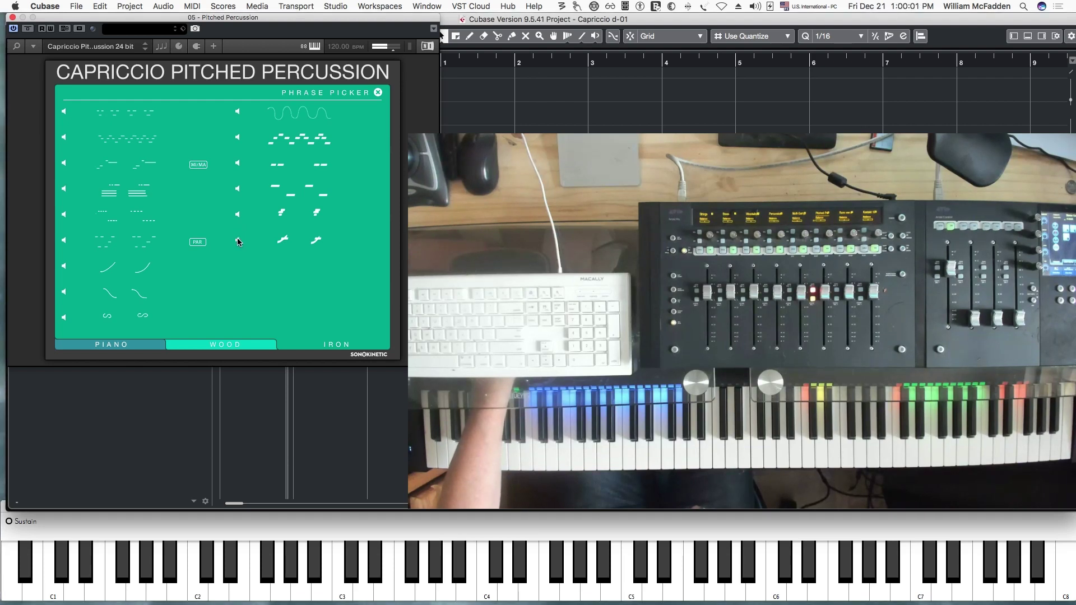
Close the phrase picker without choosing a new phrase and unmute the middle field
{"action": "left_click", "coordinate": [379, 92]}
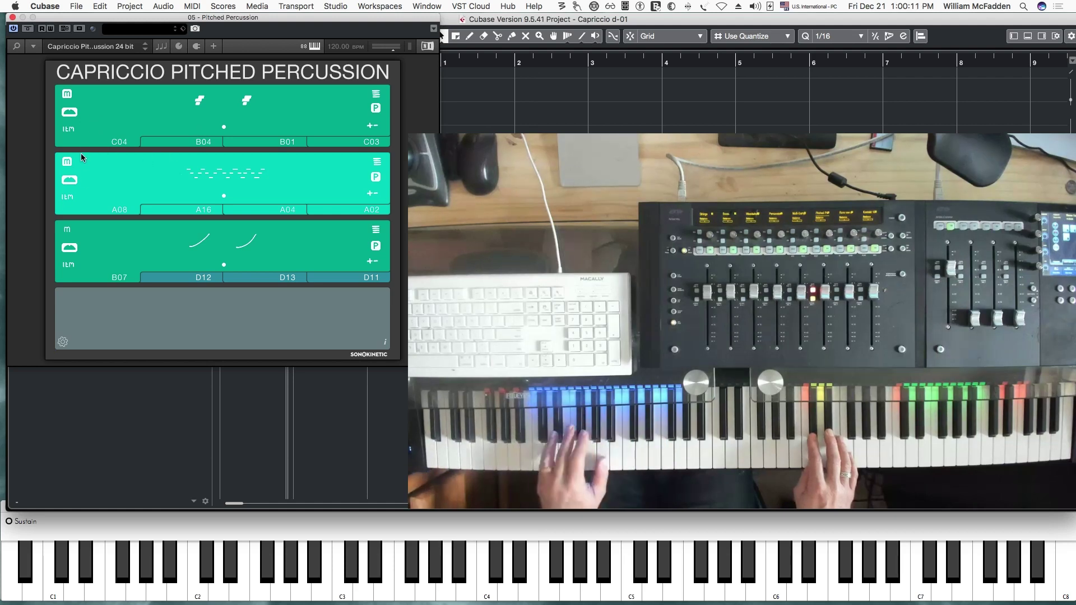
{"action": "left_click", "coordinate": [67, 161]}
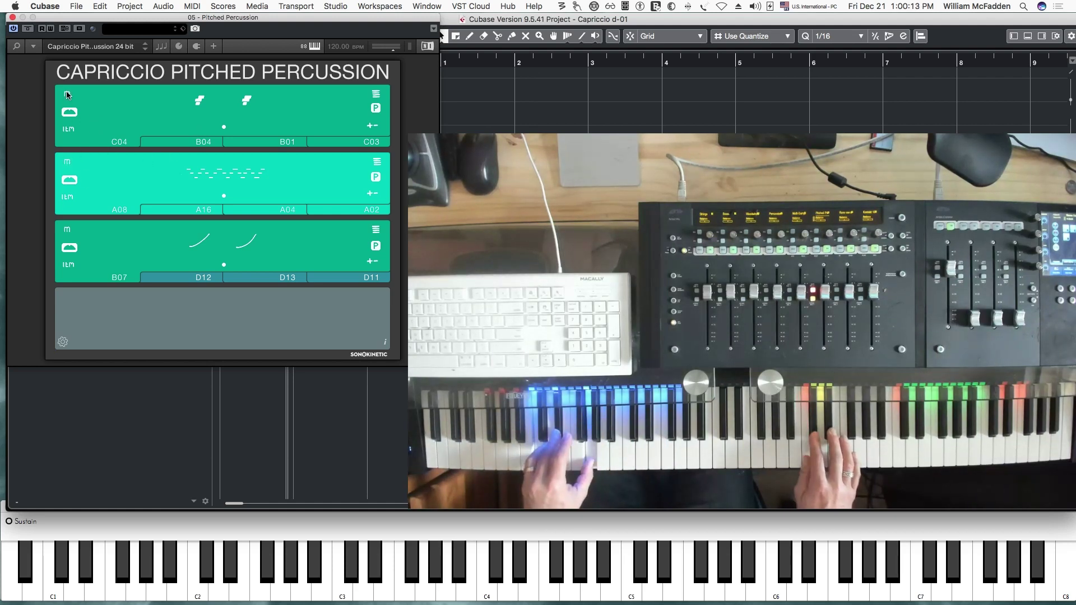
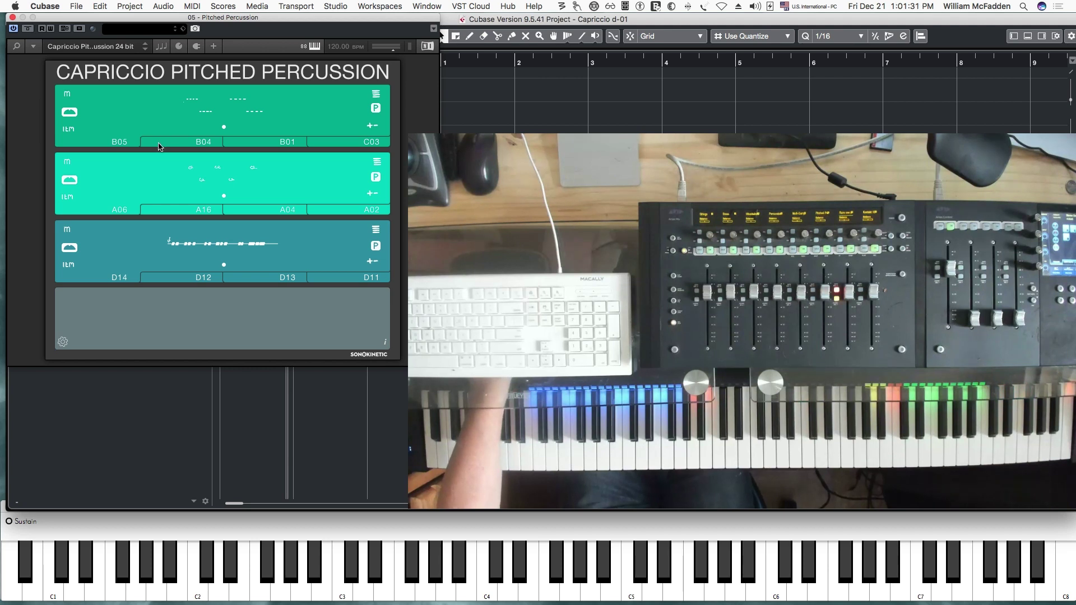
Close the Pitched Percussion instrument and open the Runs ww and strings track's instrument
{"action": "key", "text": "super+w"}
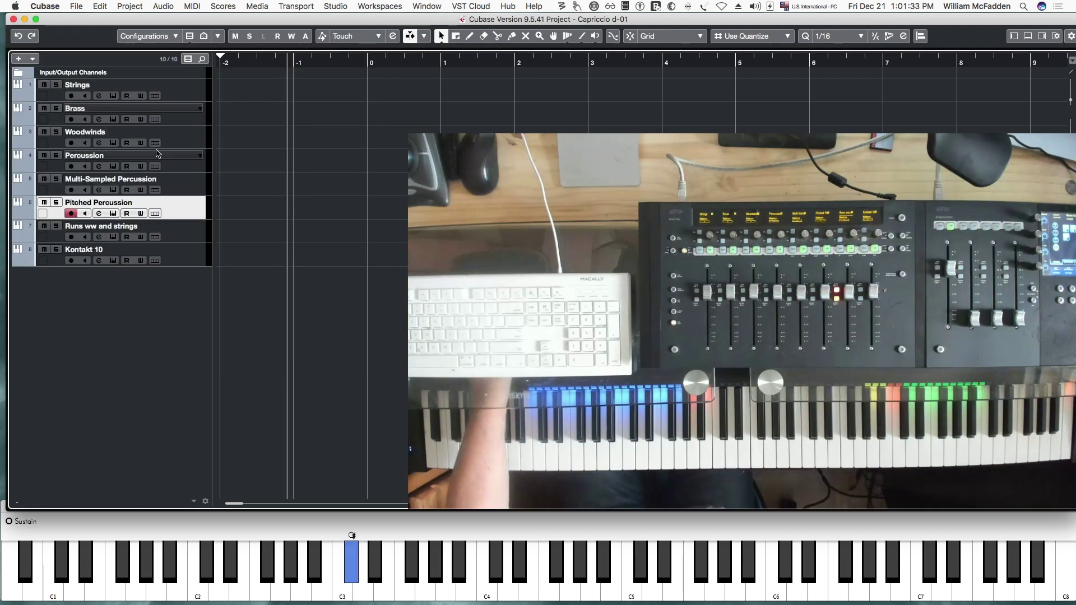
{"action": "key", "text": "Down"}
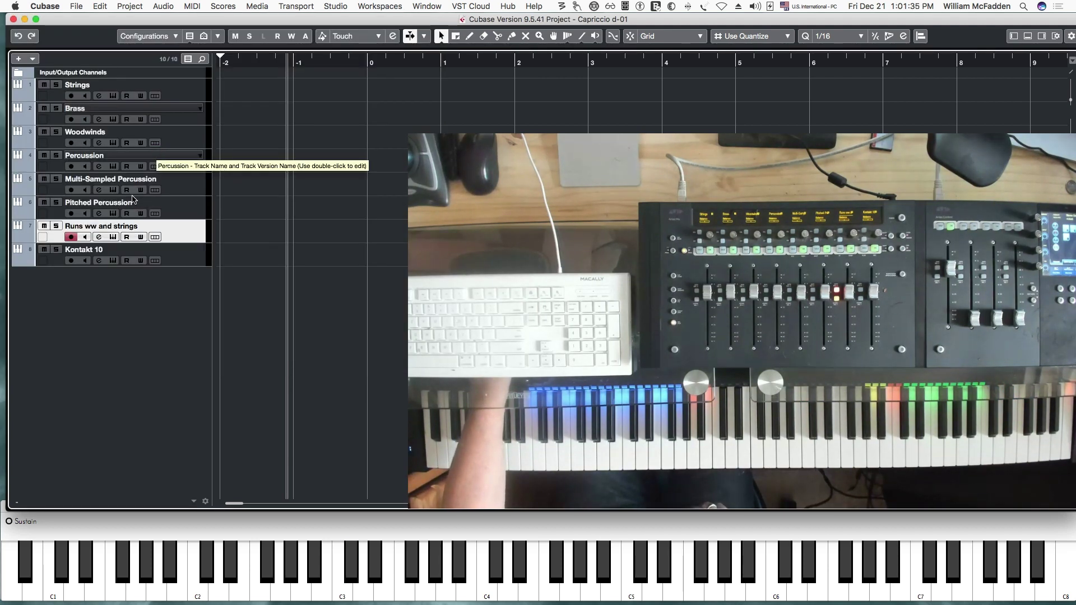
{"action": "left_click", "coordinate": [113, 237]}
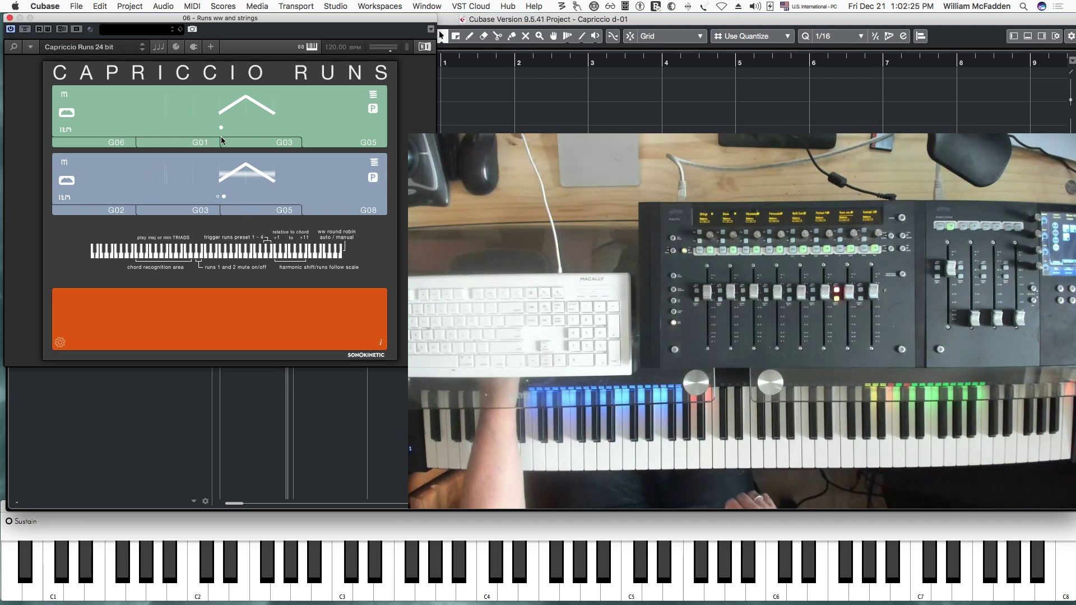
Audition the first, third, fourth and fifth first-column woodwind runs and the first two second-column runs for the woodwinds field
{"action": "left_click", "coordinate": [249, 175]}
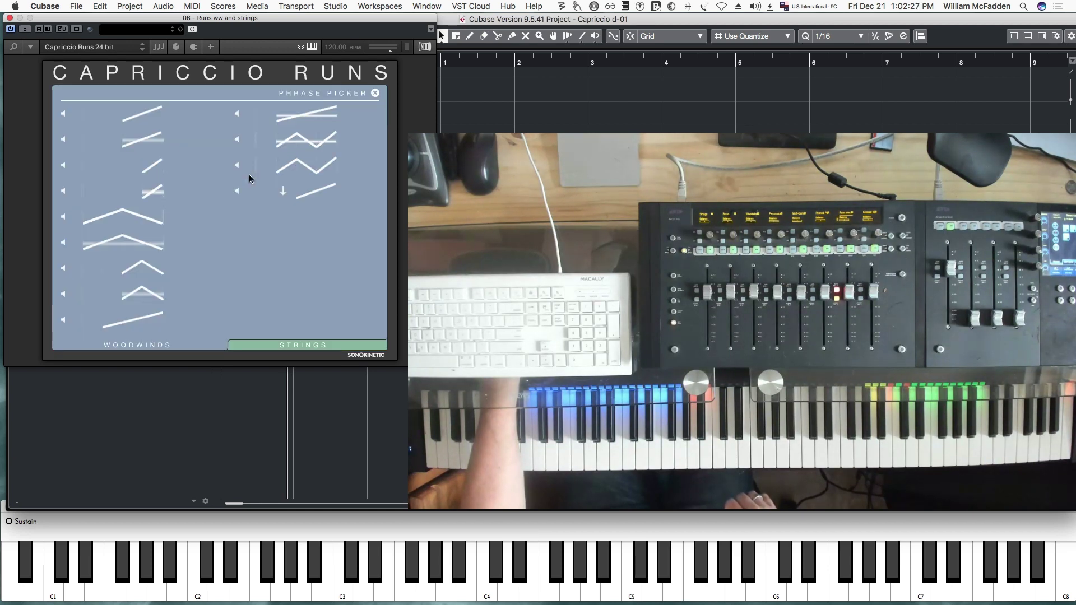
{"action": "left_click", "coordinate": [63, 114]}
{"action": "left_click", "coordinate": [63, 165]}
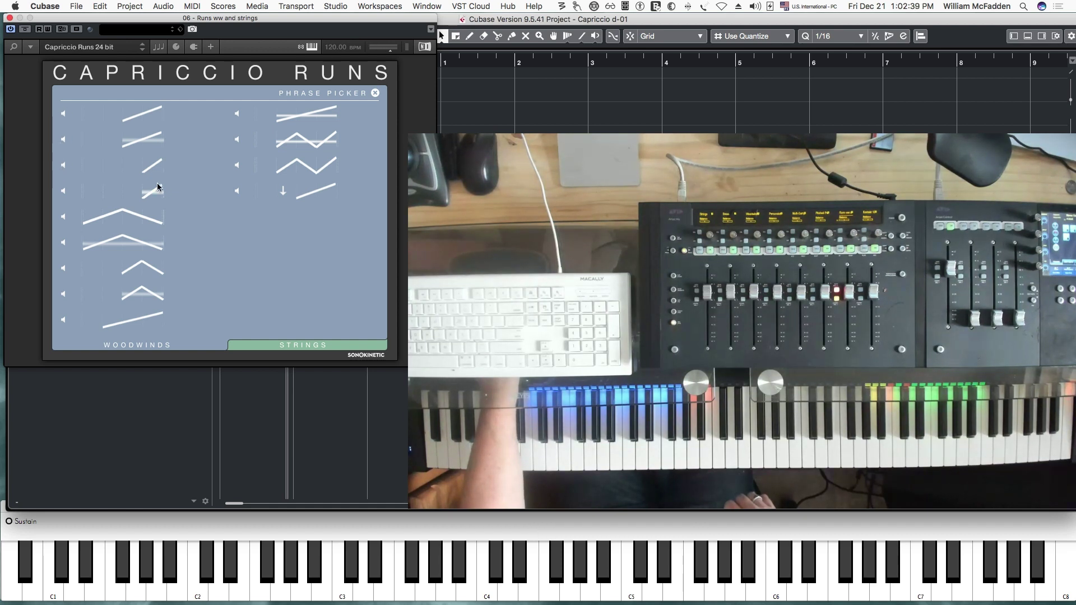
{"action": "left_click", "coordinate": [64, 193]}
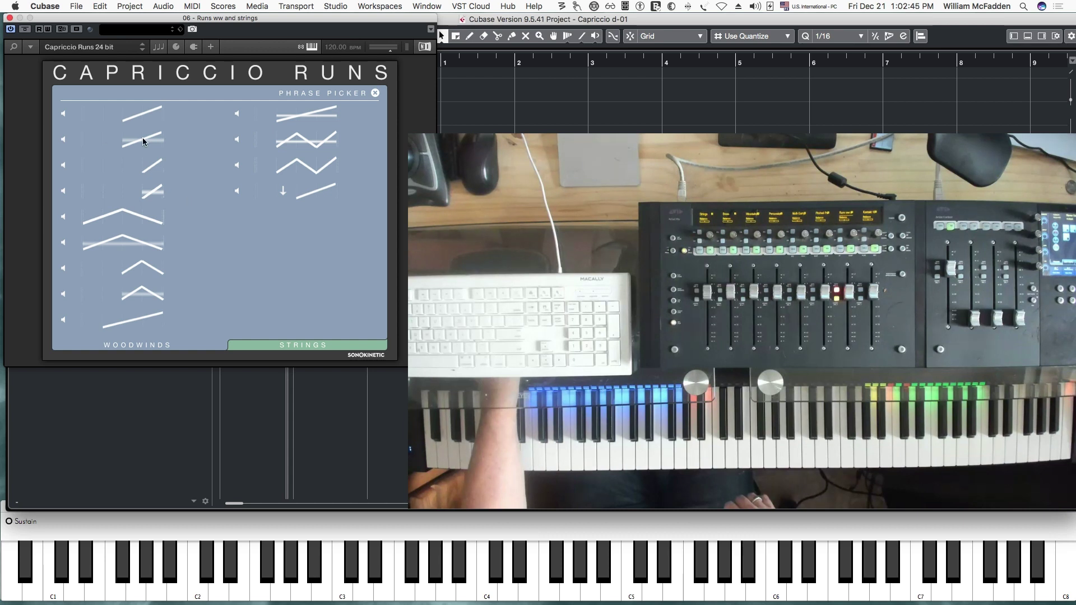
{"action": "left_click", "coordinate": [64, 220]}
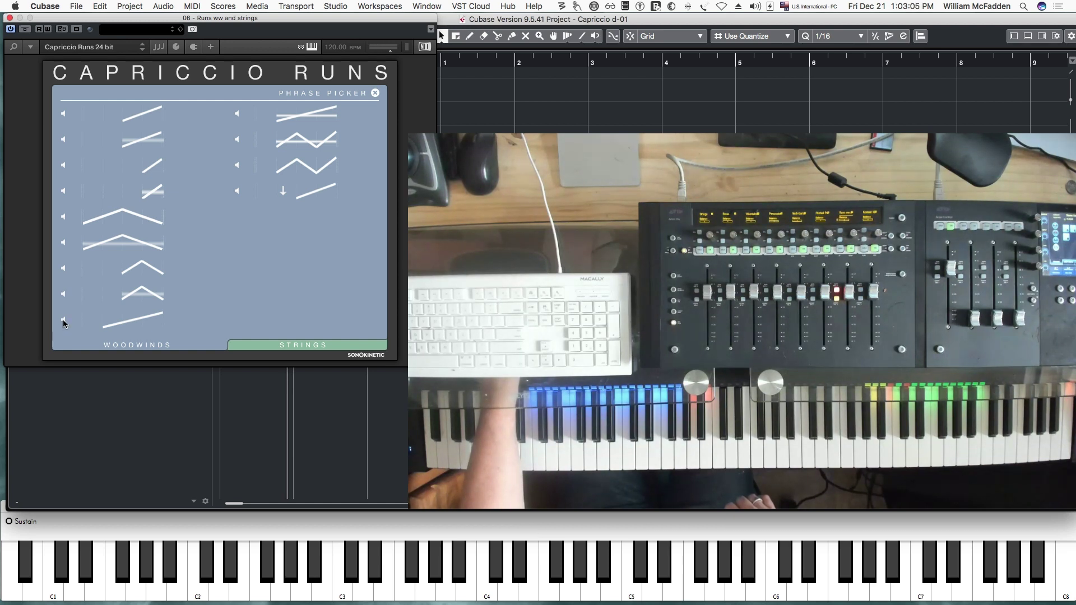
{"action": "left_click", "coordinate": [237, 114]}
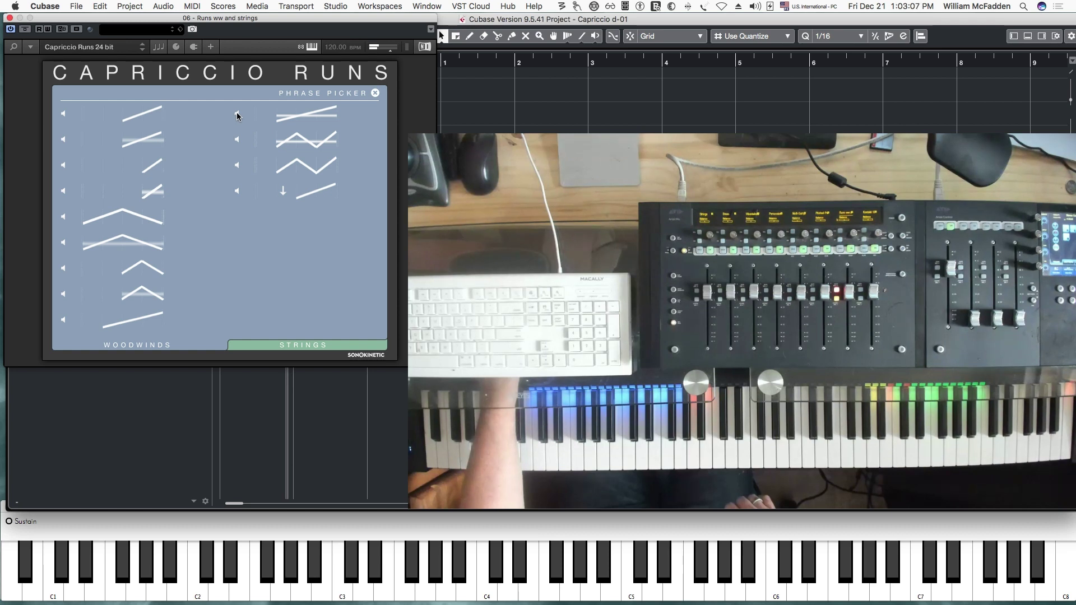
{"action": "left_click", "coordinate": [235, 141]}
Assign the ninth first-column woodwind run, G09, to the woodwinds field, then view and close its score
{"action": "left_click", "coordinate": [137, 317]}
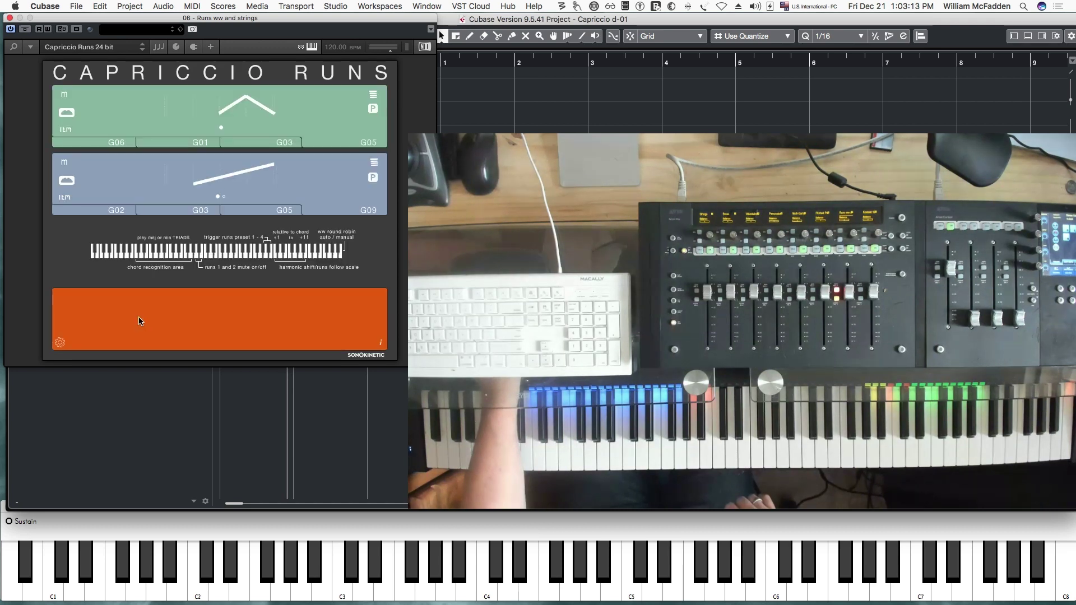
{"action": "left_click", "coordinate": [375, 162]}
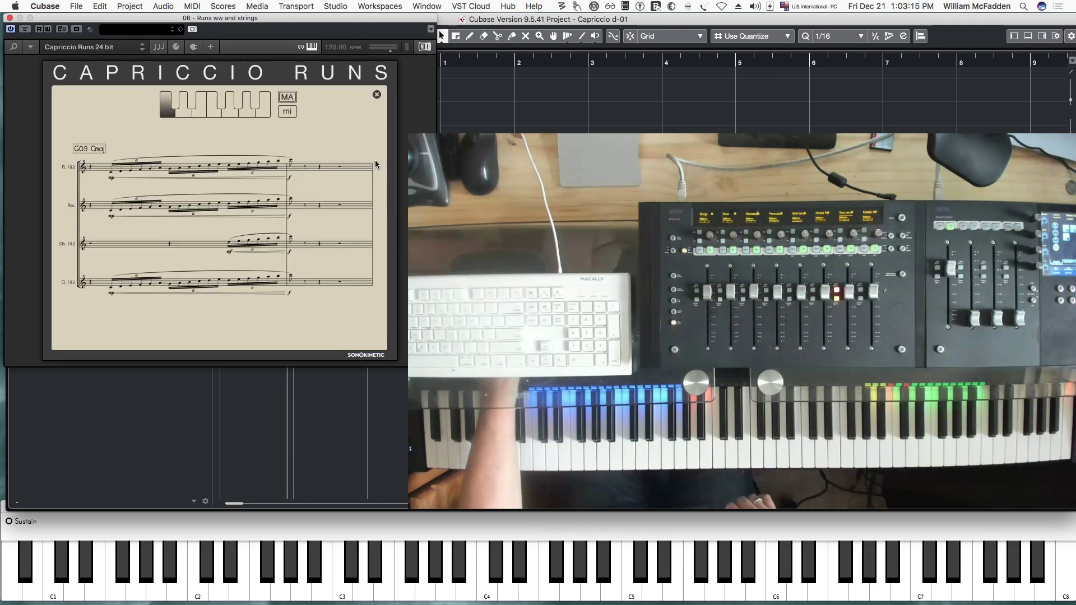
{"action": "left_click", "coordinate": [377, 94]}
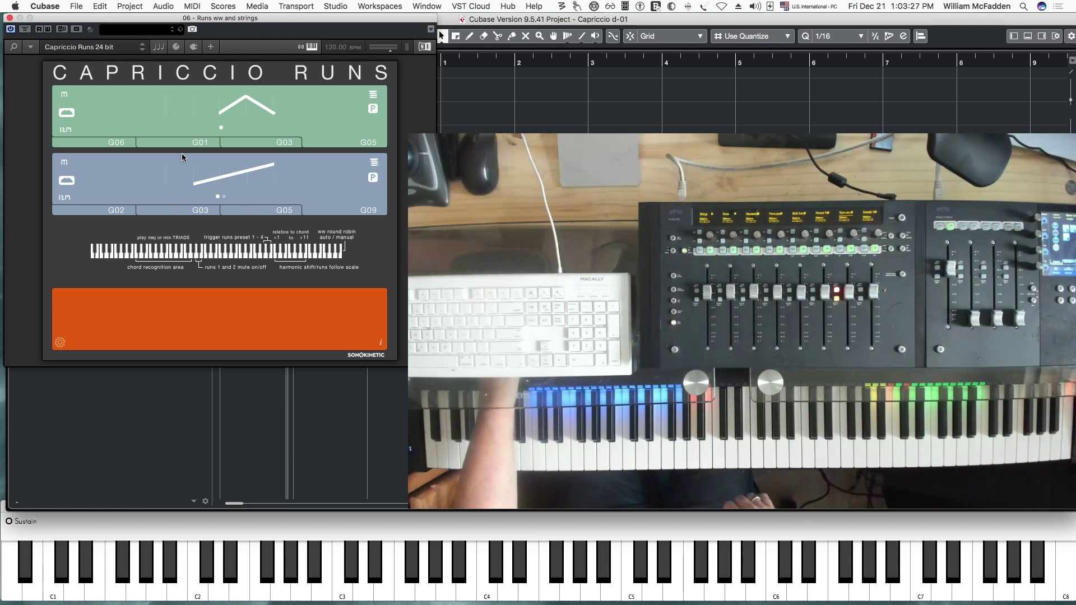
Reopen the woodwinds phrase picker and audition the second and fourth second-column runs
{"action": "left_click", "coordinate": [264, 181]}
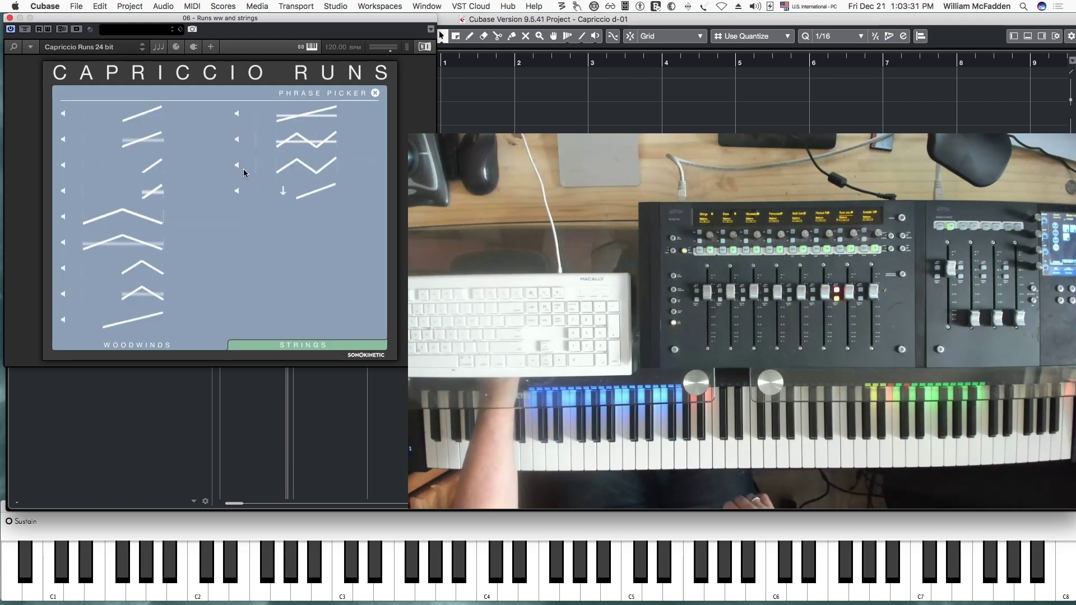
{"action": "left_click", "coordinate": [236, 139]}
{"action": "left_click", "coordinate": [237, 190]}
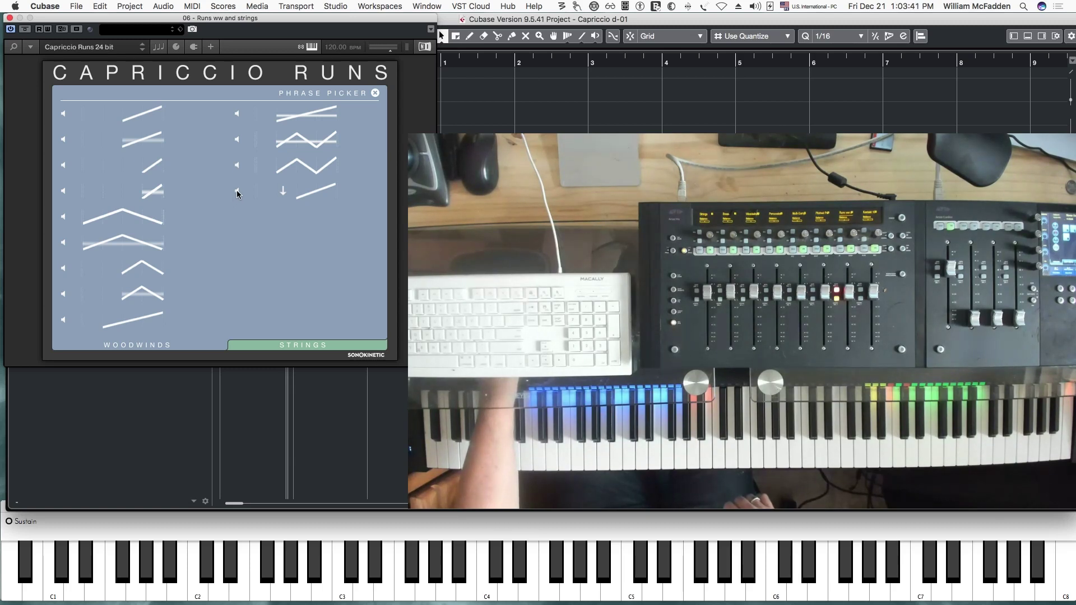
Switch to the strings runs, audition the second to sixth and the eighth, then close the phrase picker
{"action": "left_click", "coordinate": [278, 346]}
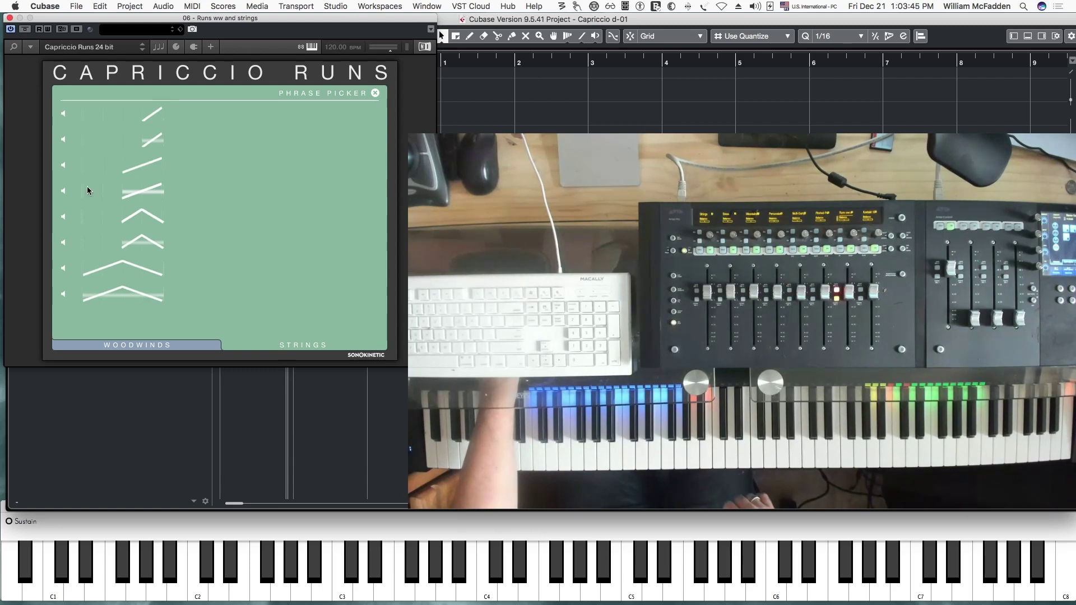
{"action": "left_click", "coordinate": [62, 139]}
{"action": "left_click", "coordinate": [62, 164]}
{"action": "left_click", "coordinate": [63, 190]}
{"action": "left_click", "coordinate": [62, 218]}
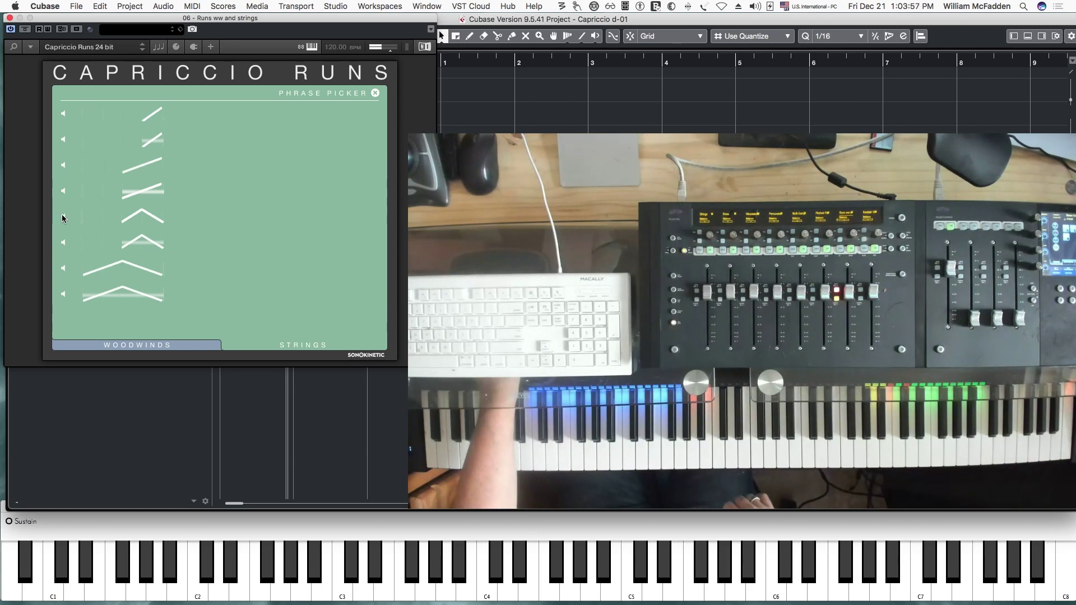
{"action": "left_click", "coordinate": [61, 242]}
{"action": "left_click", "coordinate": [62, 295]}
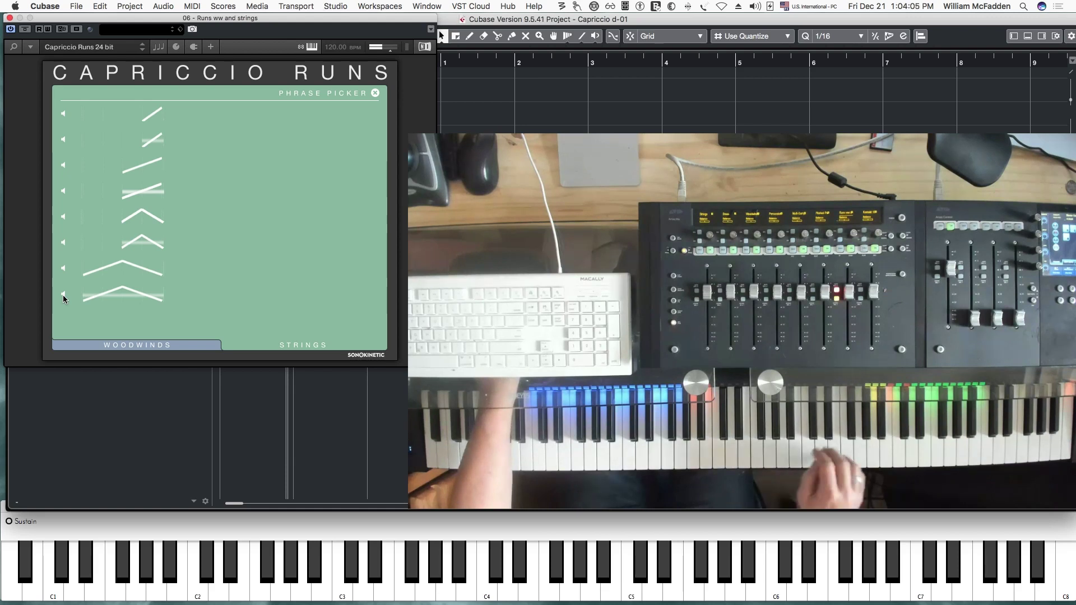
{"action": "left_click", "coordinate": [375, 93]}
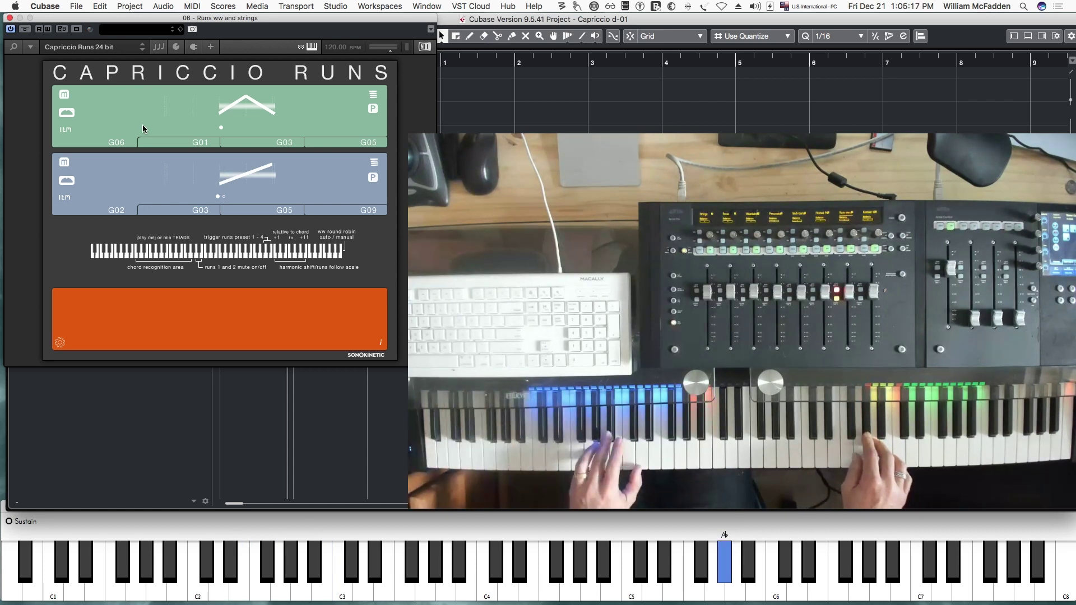
Unmute the strings field and toggle the woodwinds field's mute
{"action": "left_click", "coordinate": [63, 96]}
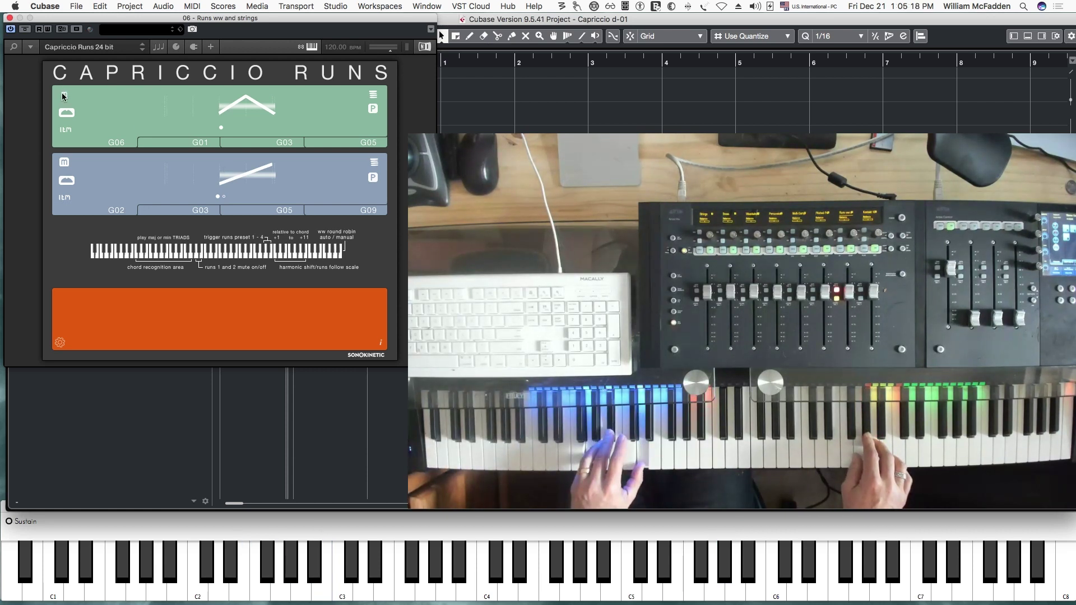
{"action": "left_click", "coordinate": [64, 163]}
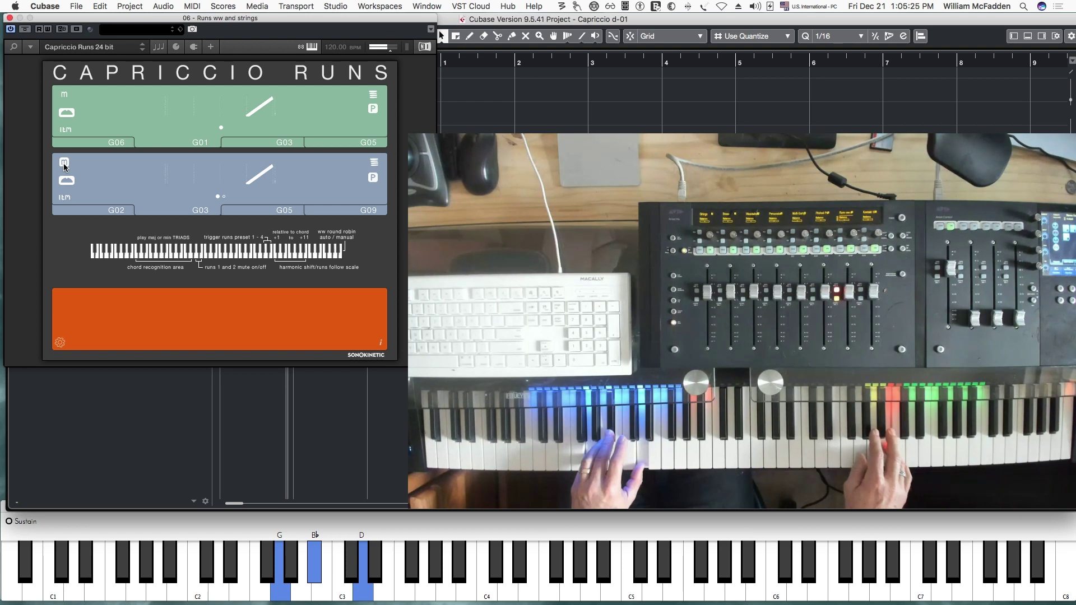
{"action": "left_click", "coordinate": [65, 163]}
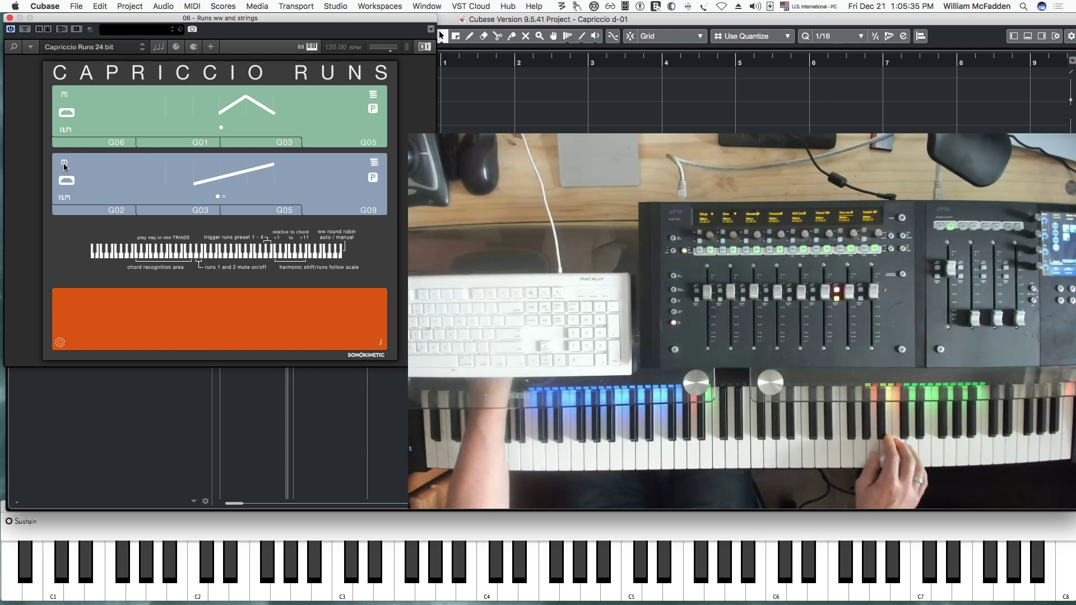
{"action": "left_click", "coordinate": [66, 163]}
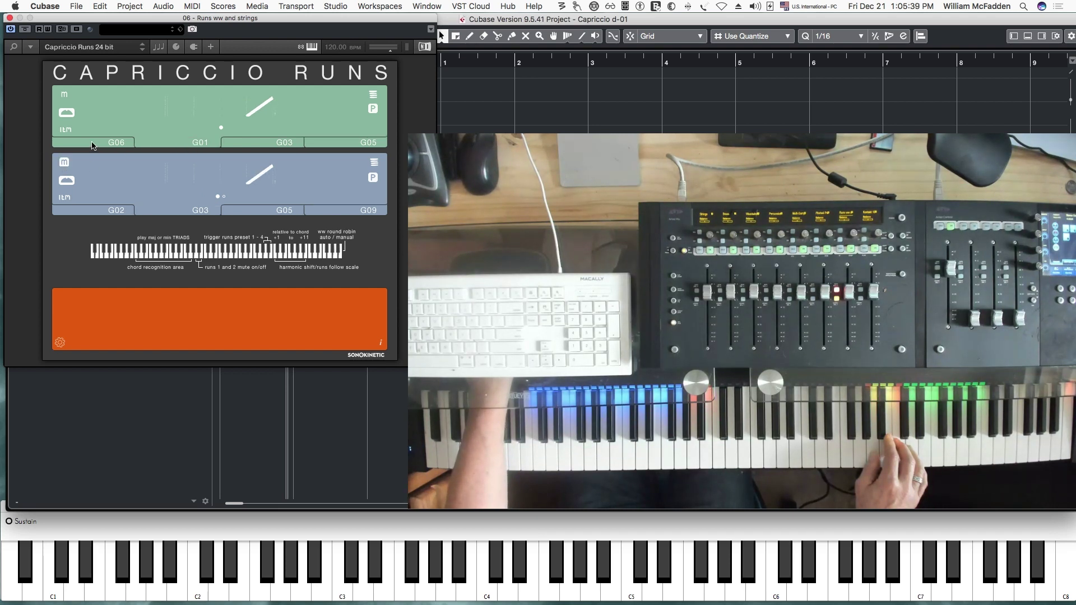
Look through the strings and woodwinds runs in the phrase picker, then close it and the Runs instrument
{"action": "left_click", "coordinate": [246, 114]}
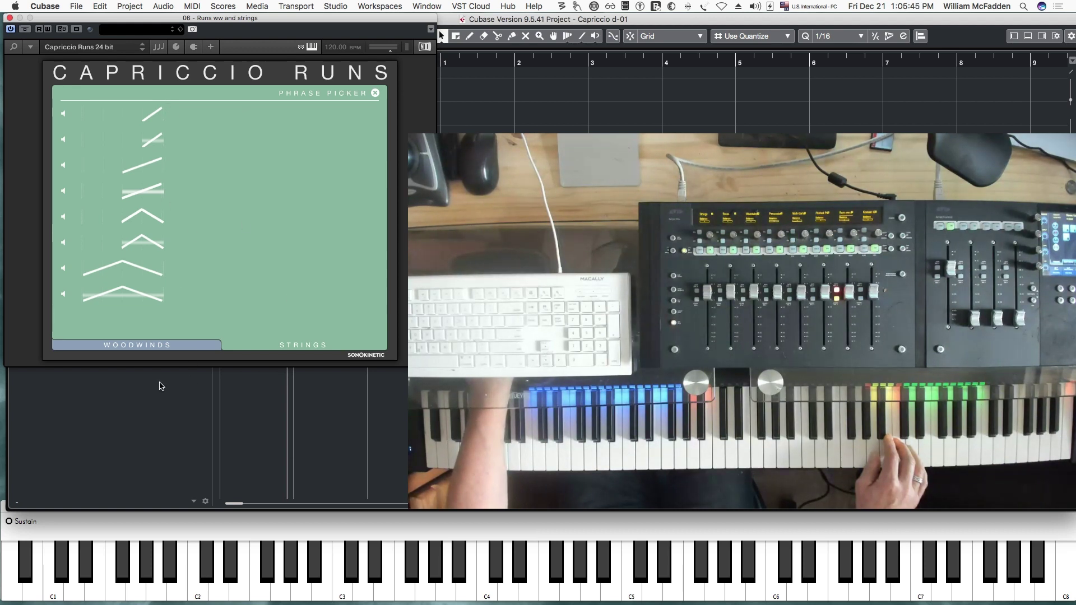
{"action": "left_click", "coordinate": [128, 346]}
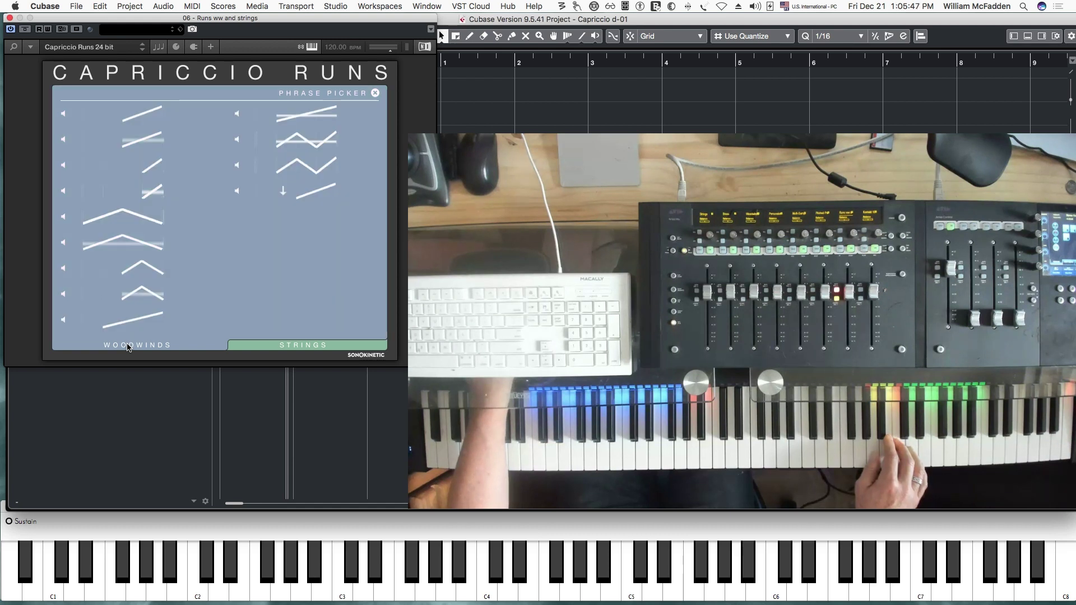
{"action": "left_click", "coordinate": [375, 93]}
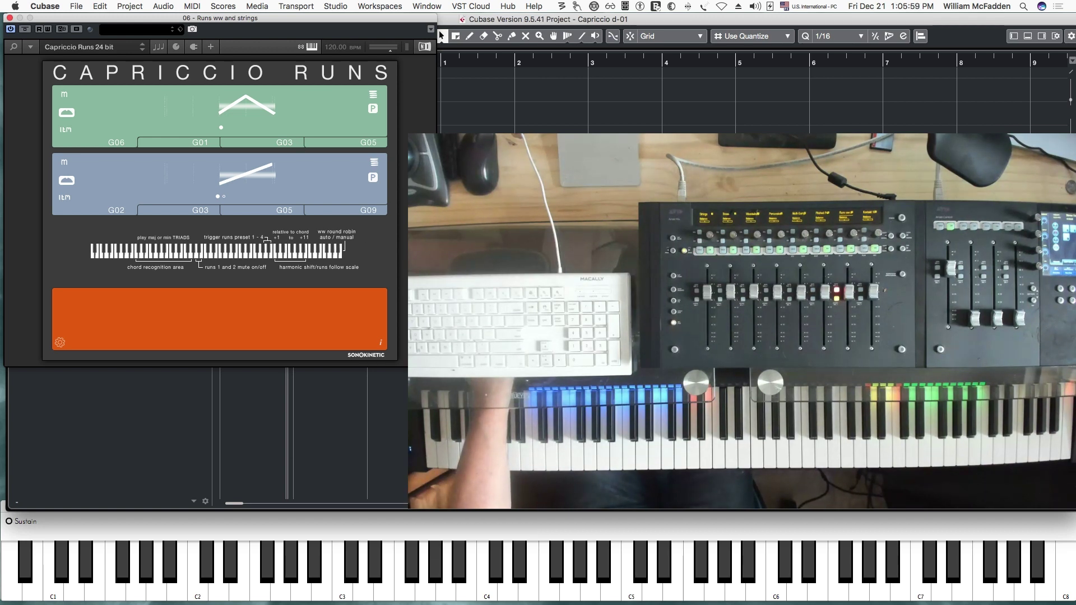
{"action": "key", "text": "super+w"}
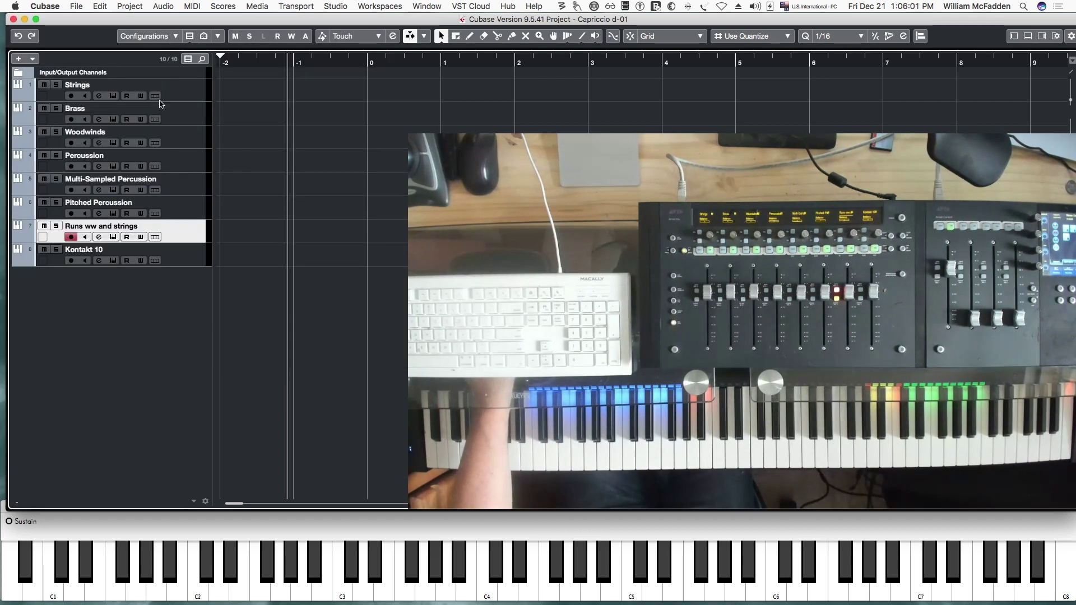